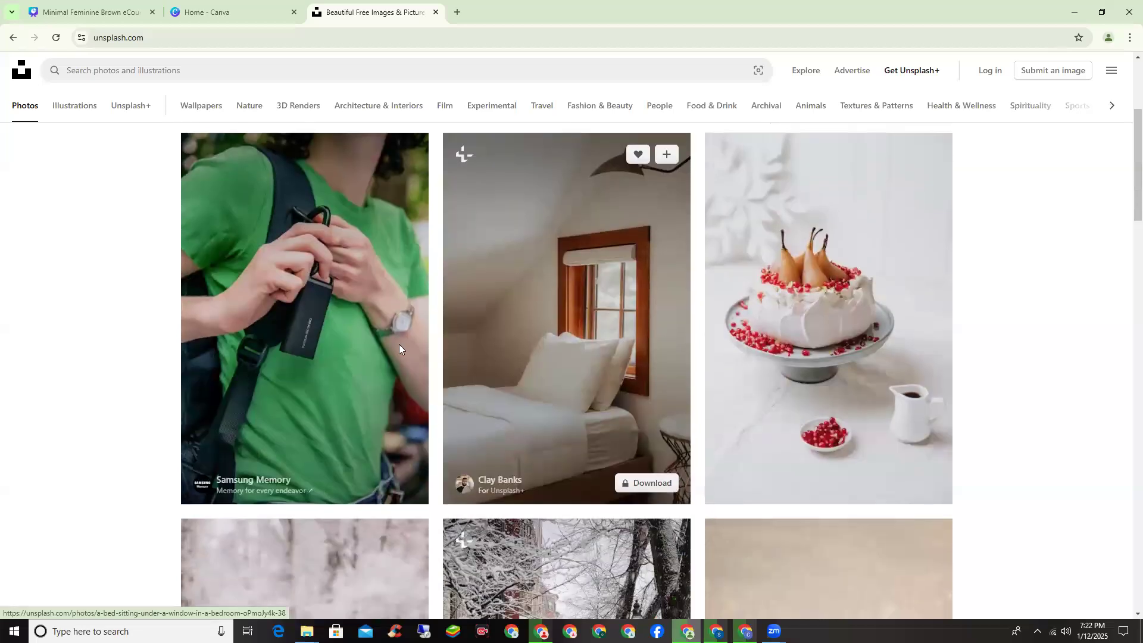
Step: Open the Nature category on Unsplash and look through its first photos
{"action": "left_click", "coordinate": [249, 109]}
{"action": "scroll", "coordinate": [312, 388], "scroll_direction": "down", "scroll_amount": 3}
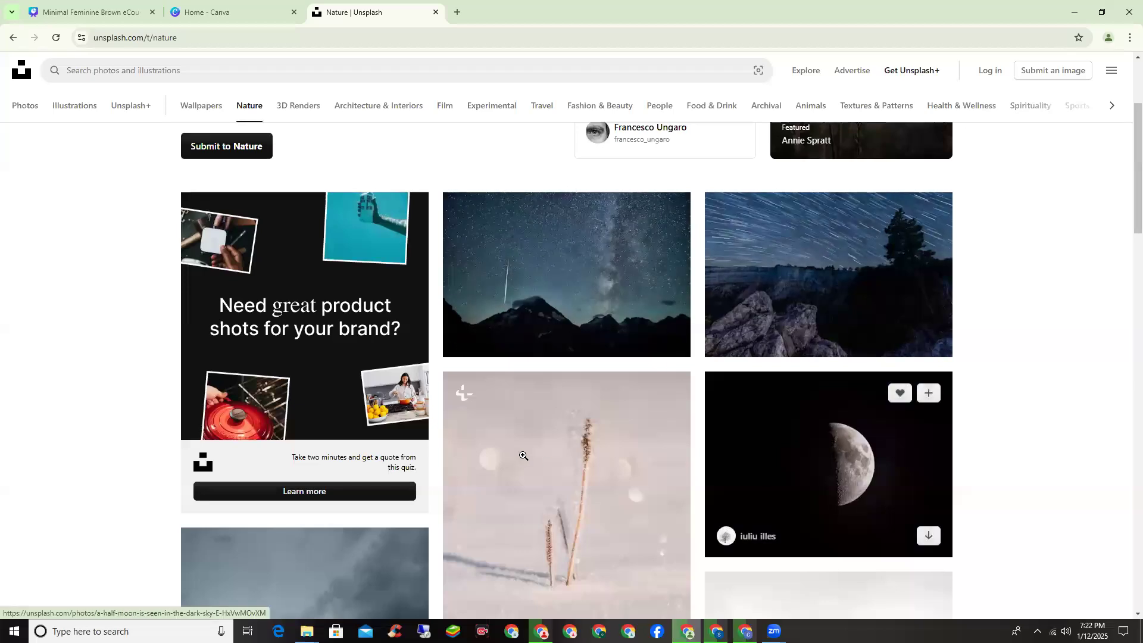
{"action": "scroll", "coordinate": [554, 464], "scroll_direction": "down", "scroll_amount": 2}
{"action": "scroll", "coordinate": [554, 464], "scroll_direction": "down", "scroll_amount": 1}
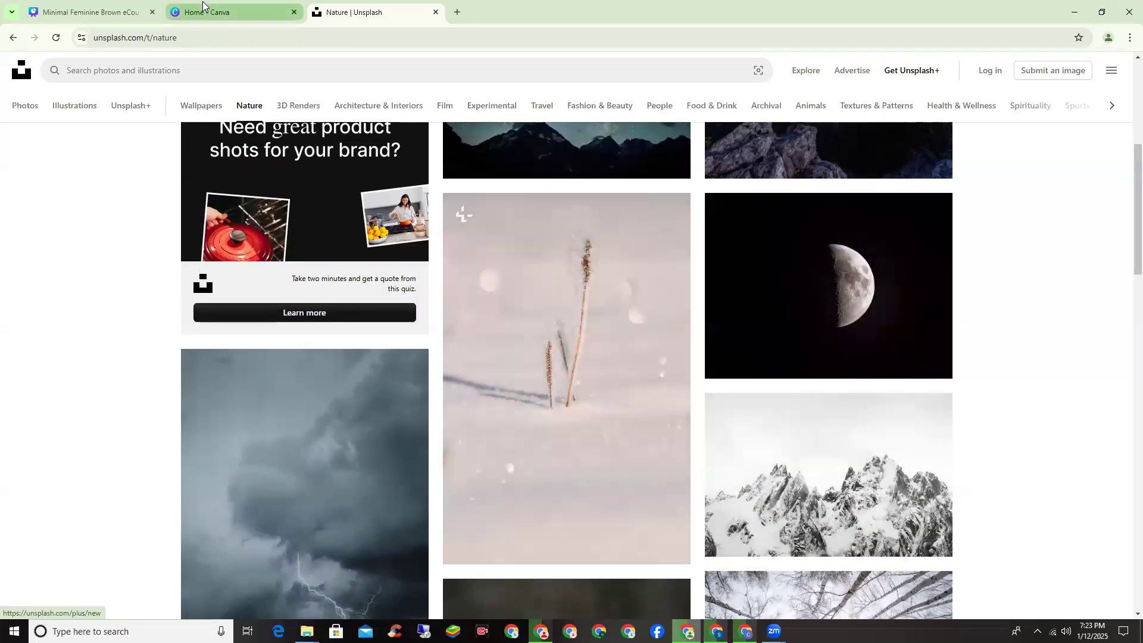
Step: Check the Lecture No 2 slide in the Canva presentation, and return to Unsplash to review the Nature category page
{"action": "left_click", "coordinate": [95, 9]}
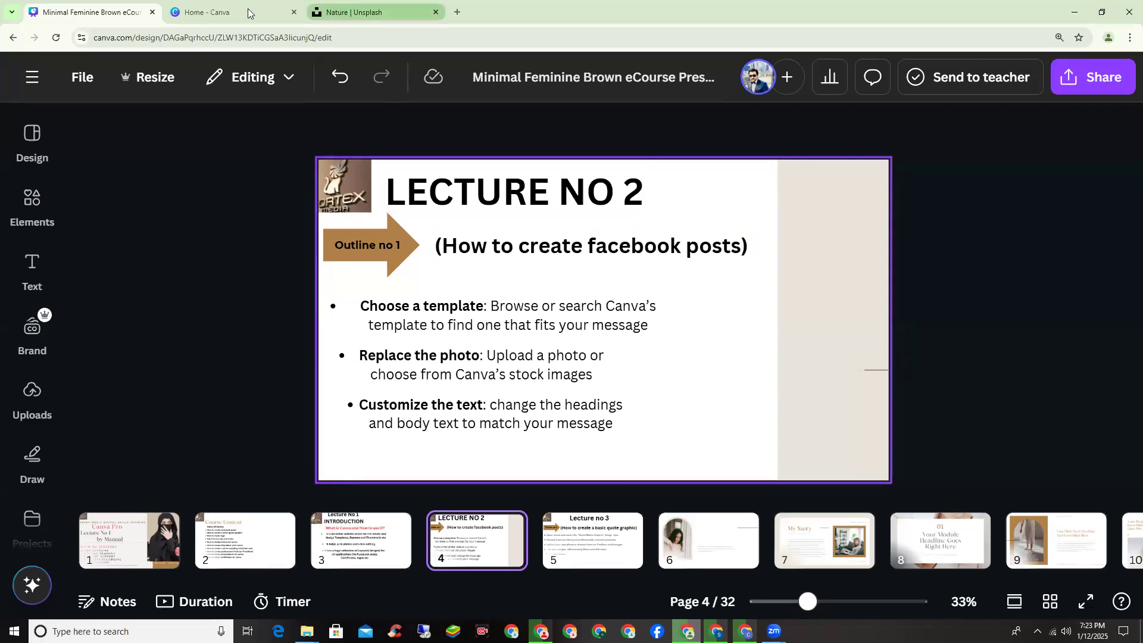
{"action": "left_click", "coordinate": [355, 17]}
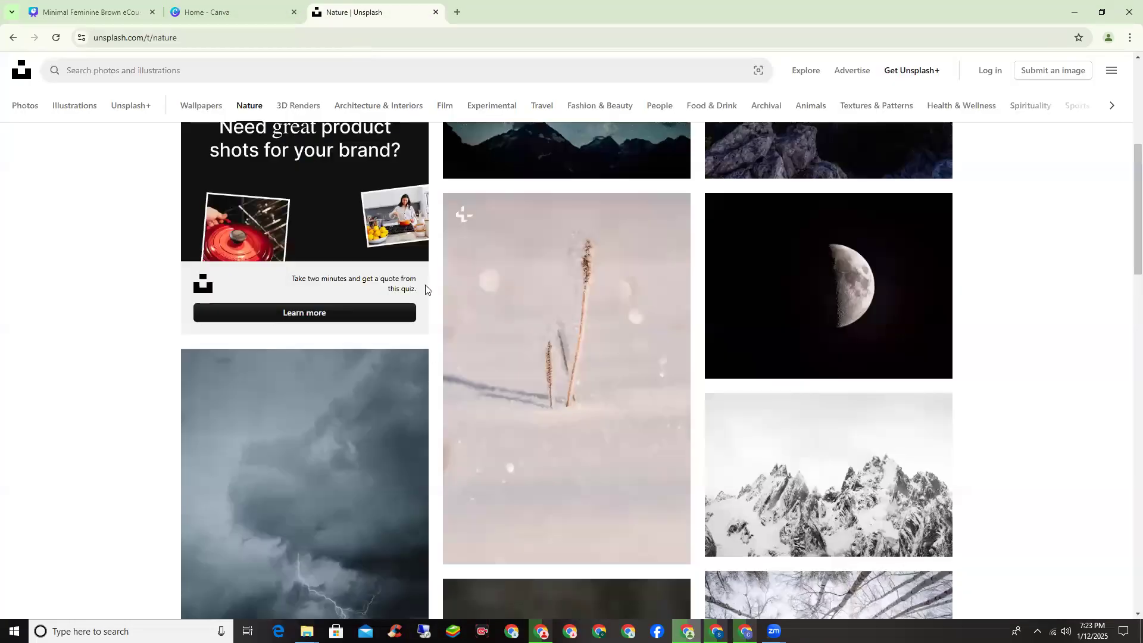
{"action": "scroll", "coordinate": [332, 222], "scroll_direction": "up", "scroll_amount": 5}
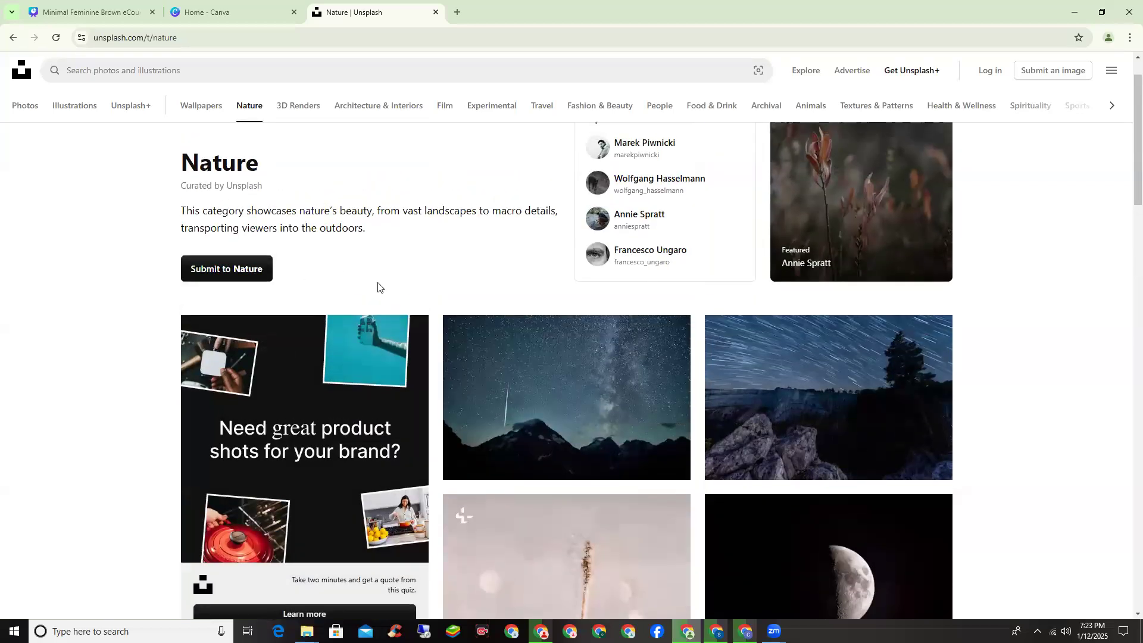
{"action": "scroll", "coordinate": [393, 286], "scroll_direction": "down", "scroll_amount": 2}
{"action": "scroll", "coordinate": [404, 322], "scroll_direction": "up", "scroll_amount": 3}
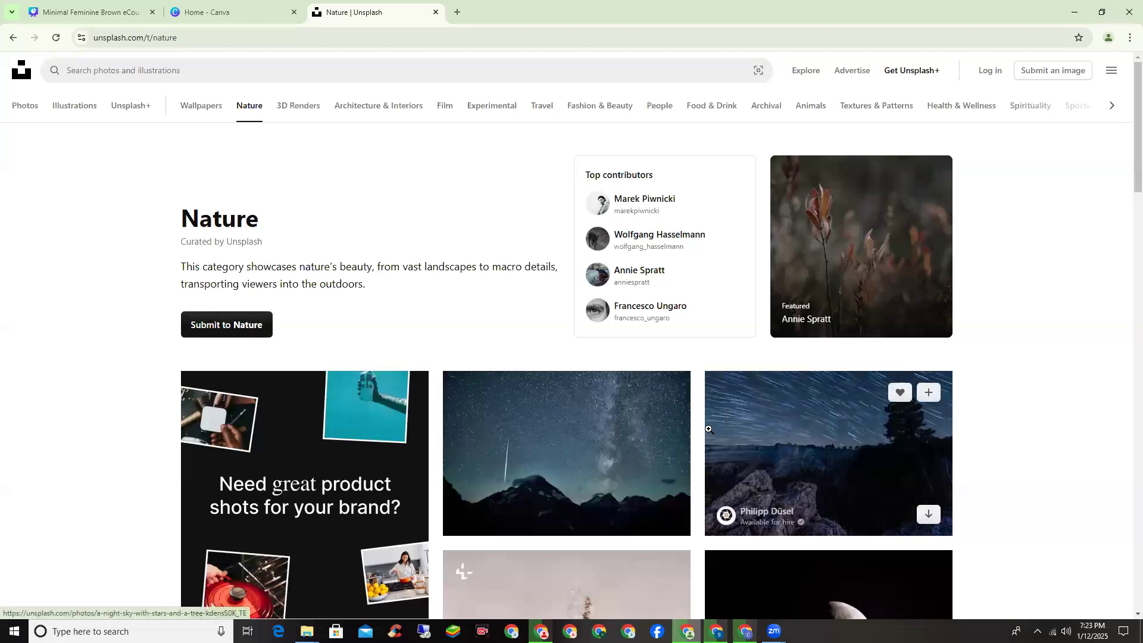
{"action": "scroll", "coordinate": [715, 431], "scroll_direction": "down", "scroll_amount": 2}
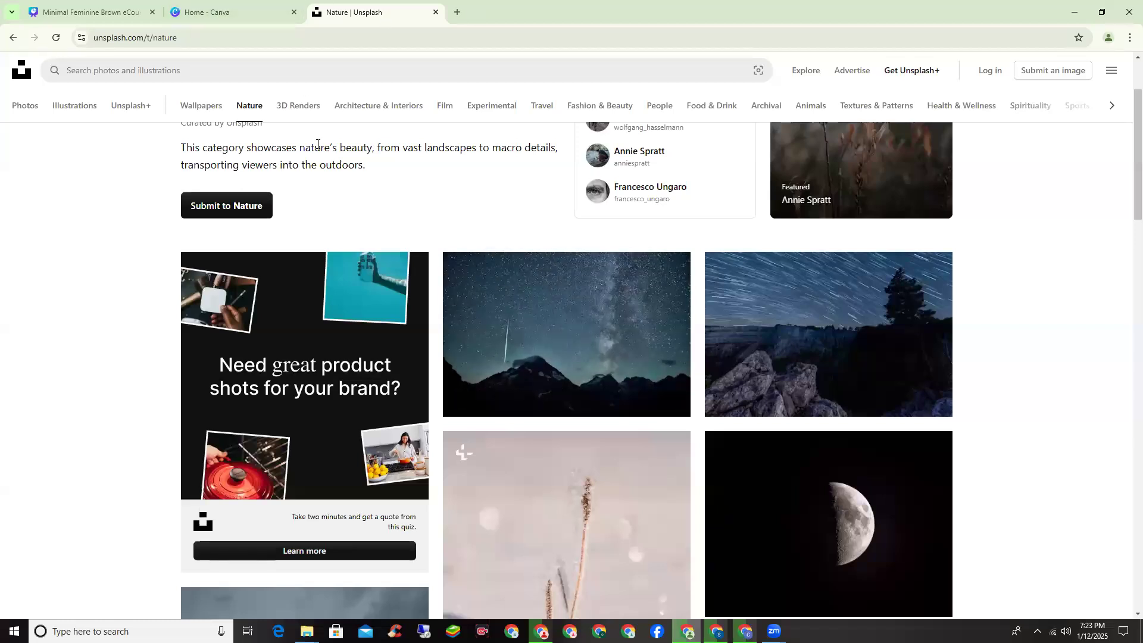
{"action": "scroll", "coordinate": [152, 79], "scroll_direction": "up", "scroll_amount": 2}
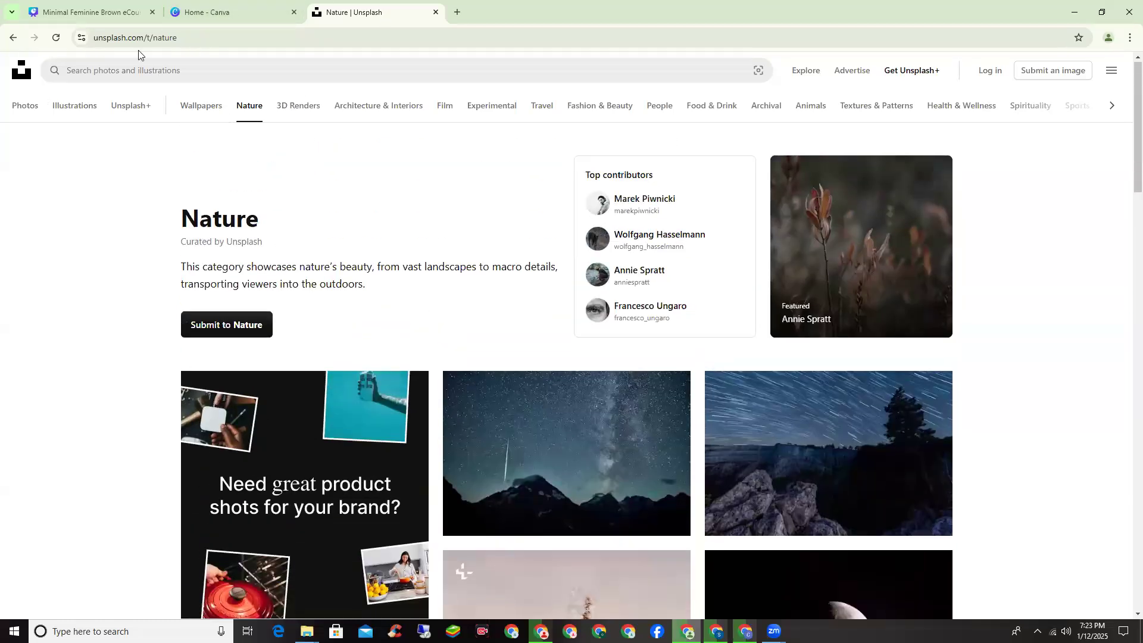
Step: Open freepik.com in a new browser tab
{"action": "left_click", "coordinate": [457, 12]}
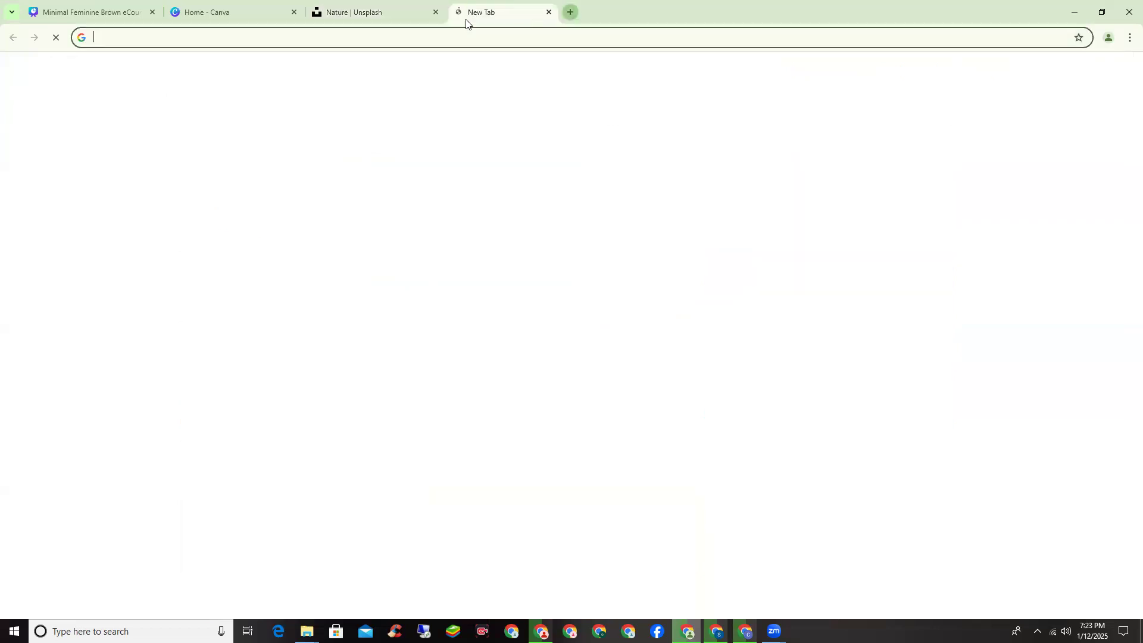
{"action": "type", "text": "free"}
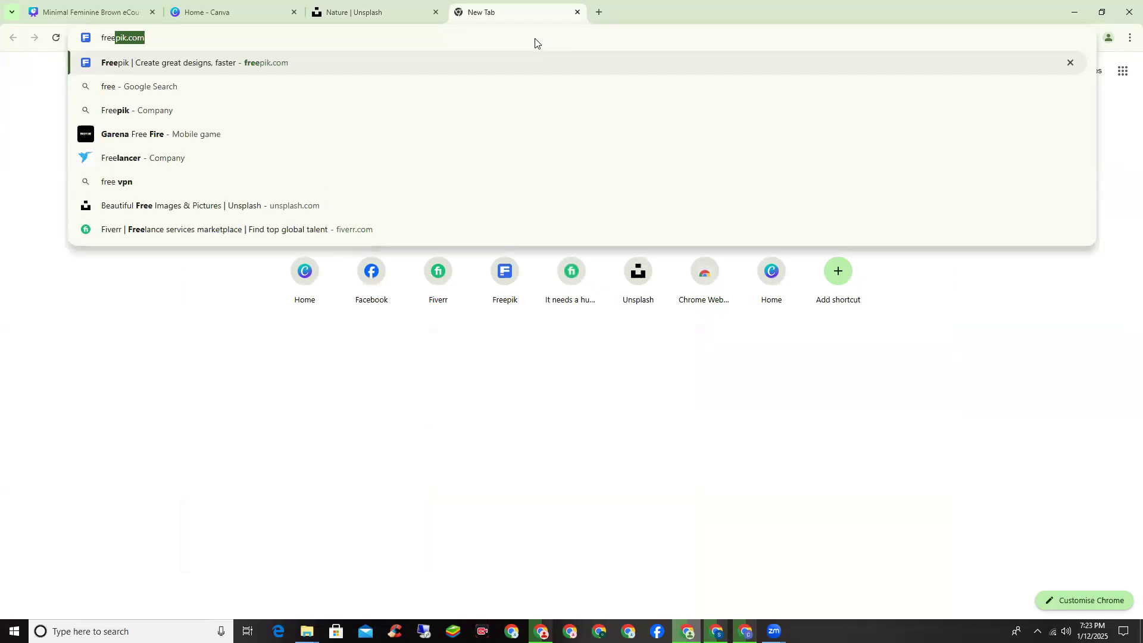
{"action": "type", "text": "pik.com"}
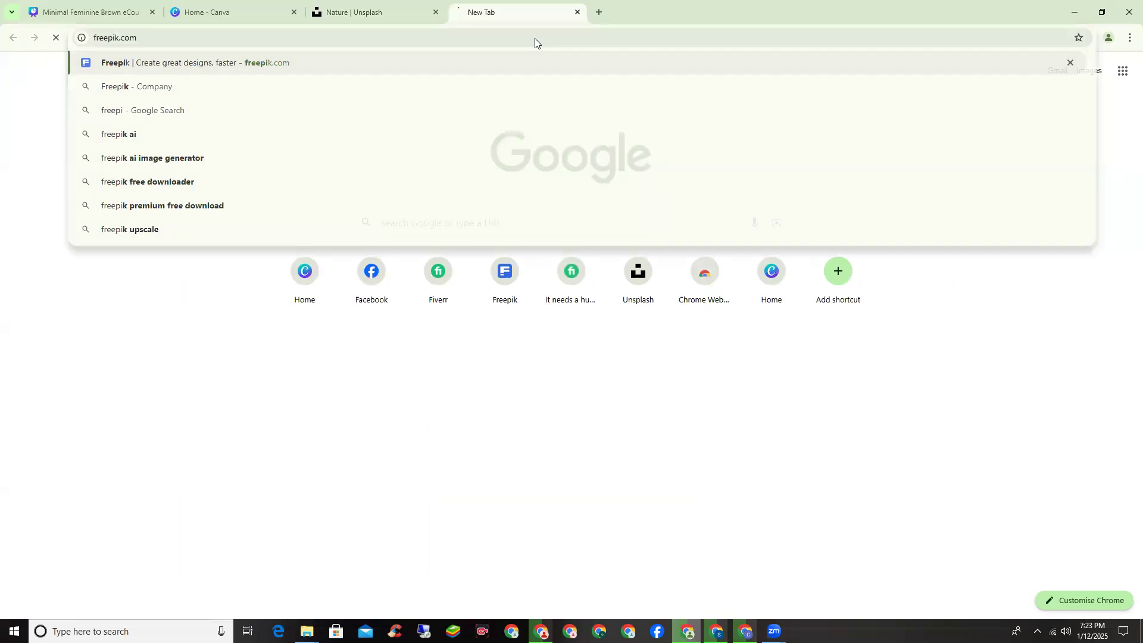
{"action": "key", "text": "Return"}
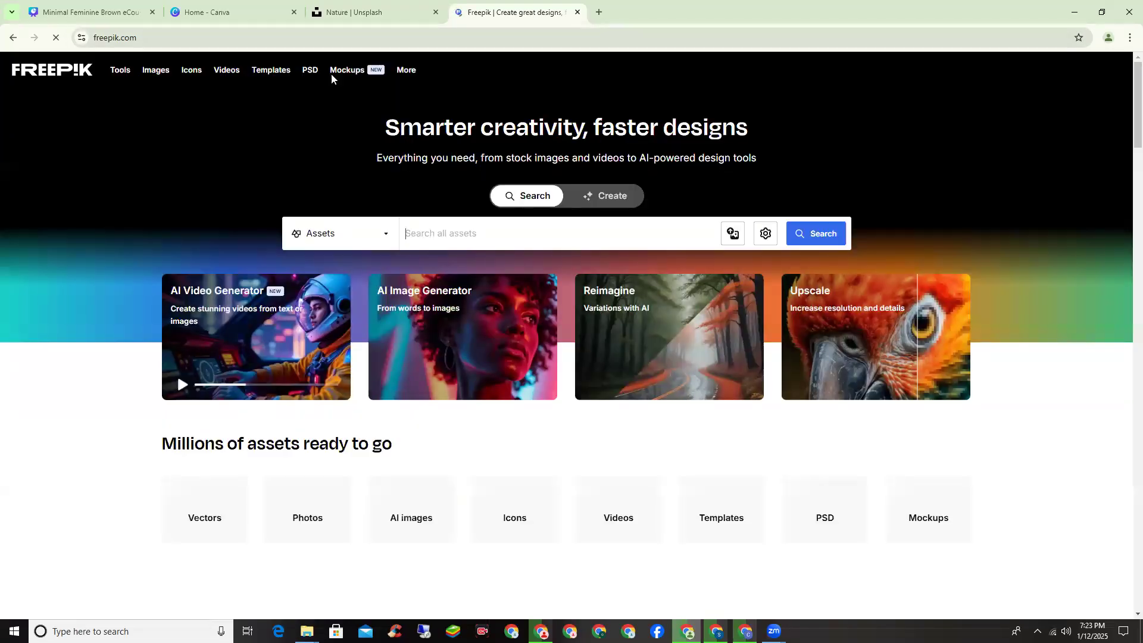
Step: Go back to Unsplash and look over the Nature photos once more
{"action": "left_click", "coordinate": [370, 11]}
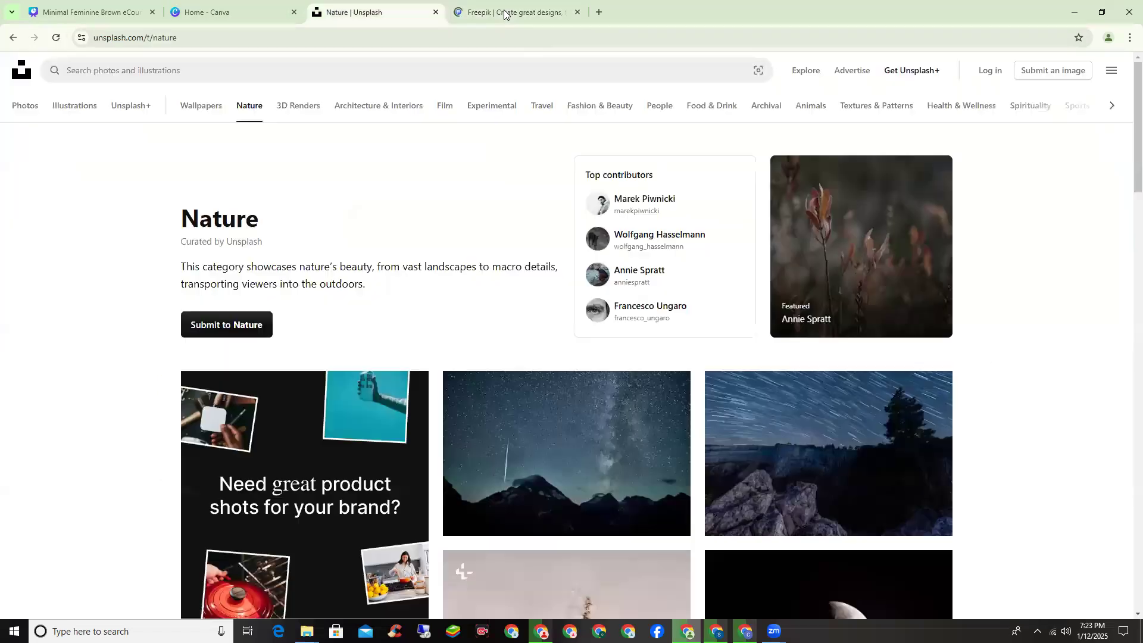
{"action": "left_click", "coordinate": [505, 13]}
{"action": "left_click", "coordinate": [426, 13]}
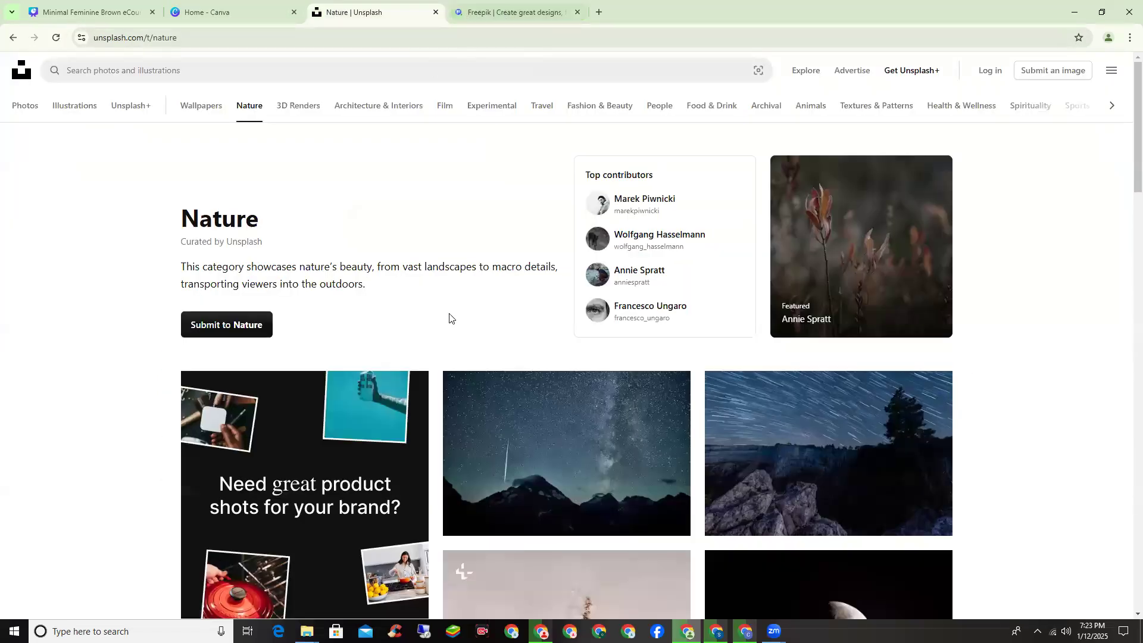
{"action": "scroll", "coordinate": [462, 316], "scroll_direction": "down", "scroll_amount": 6}
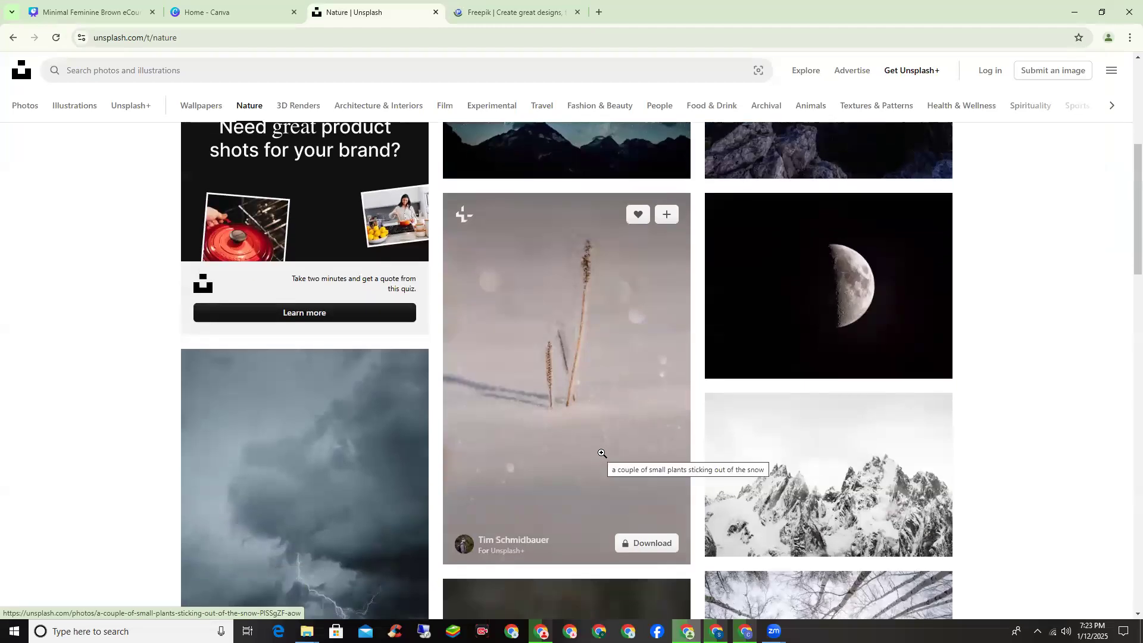
Step: Switch to Freepik and examine its homepage, from the video categories down to the Get inspired gallery
{"action": "left_click", "coordinate": [531, 13]}
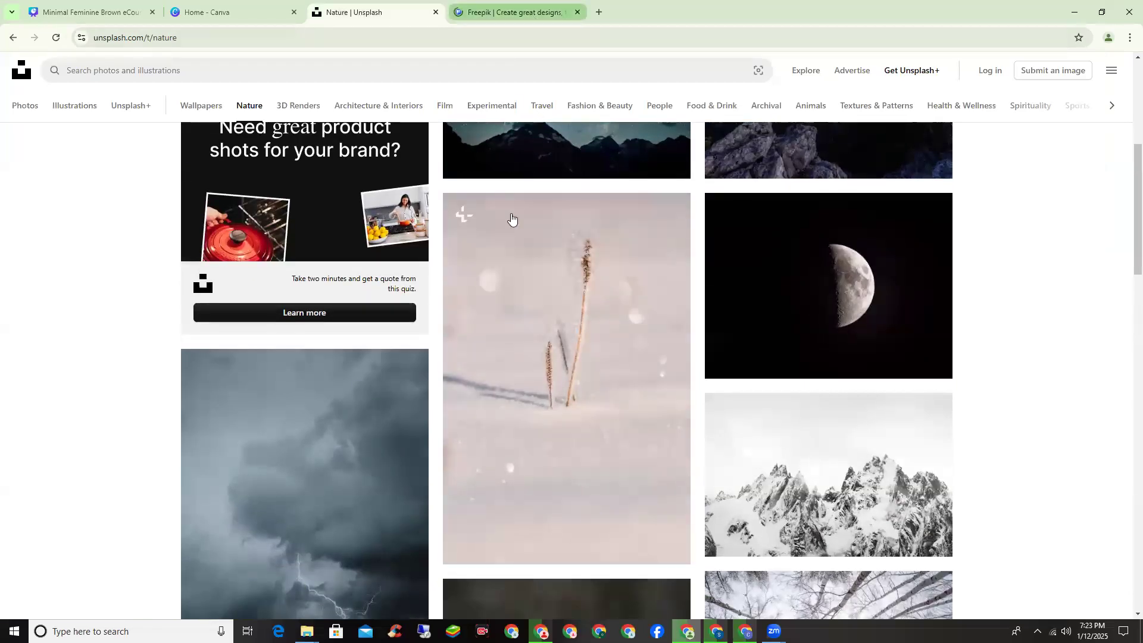
{"action": "mouse_move", "coordinate": [218, 75]}
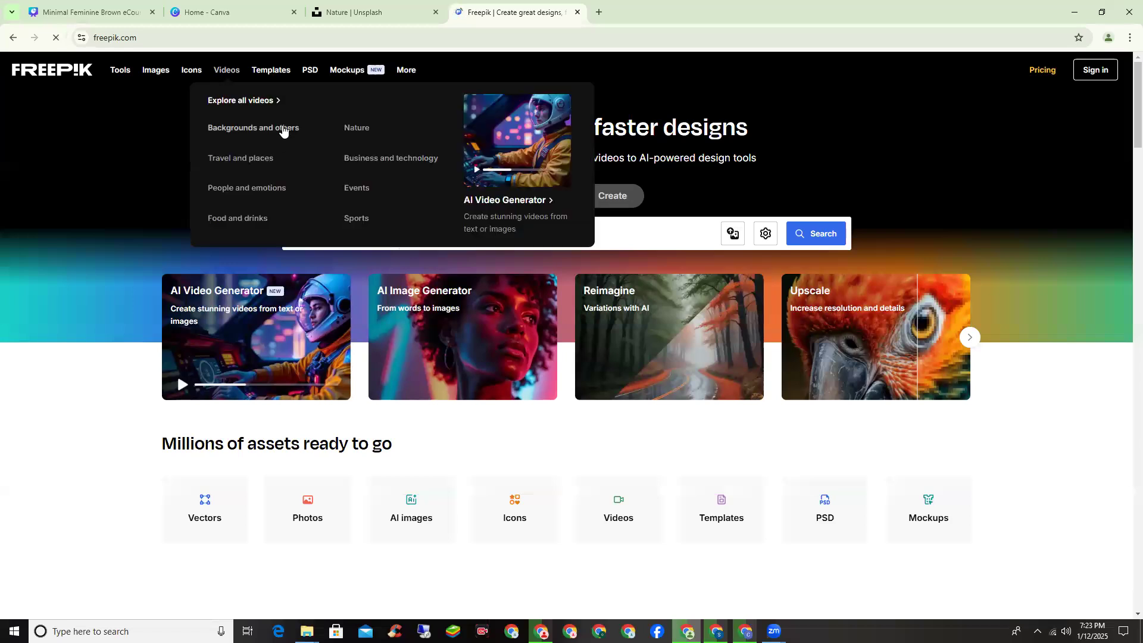
{"action": "scroll", "coordinate": [438, 443], "scroll_direction": "down", "scroll_amount": 5}
{"action": "scroll", "coordinate": [438, 441], "scroll_direction": "up", "scroll_amount": 5}
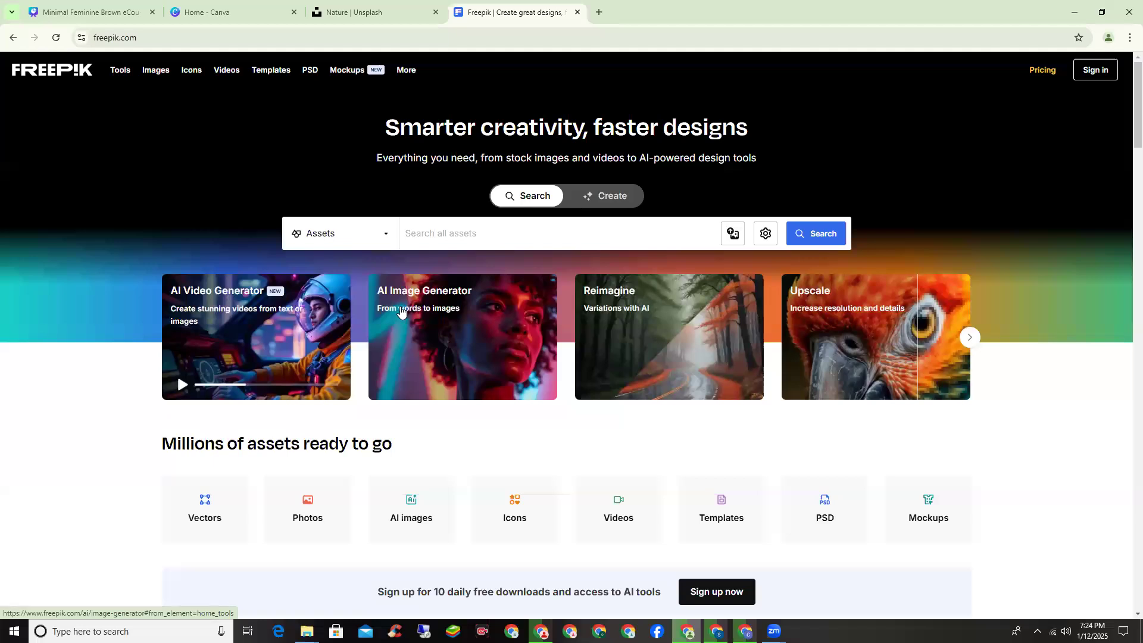
{"action": "scroll", "coordinate": [369, 358], "scroll_direction": "down", "scroll_amount": 8}
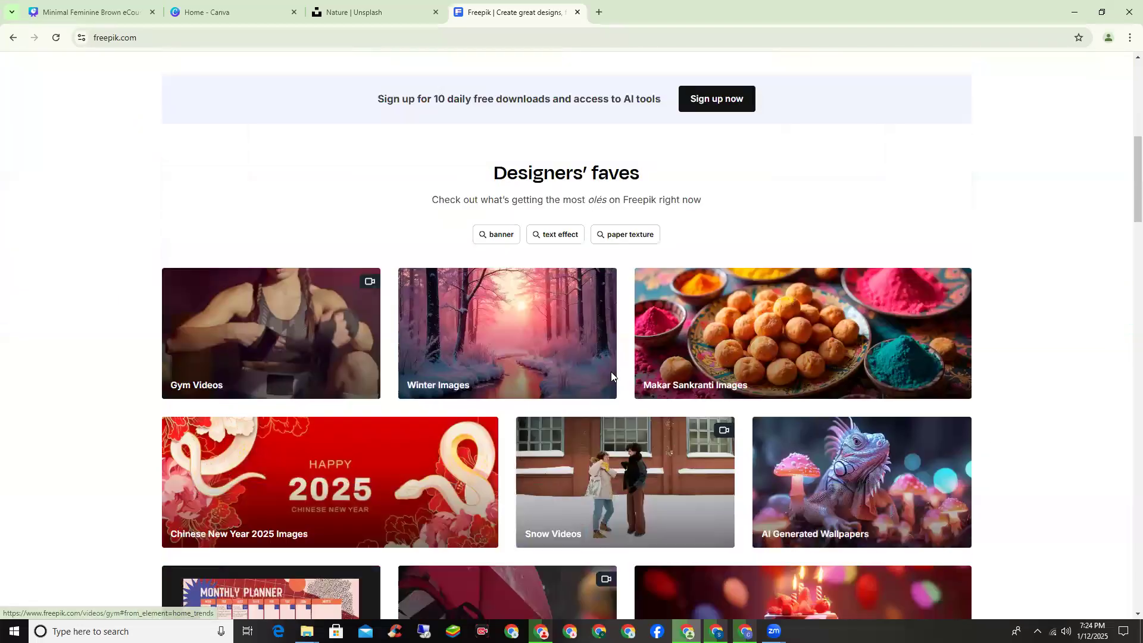
{"action": "scroll", "coordinate": [611, 375], "scroll_direction": "down", "scroll_amount": 6}
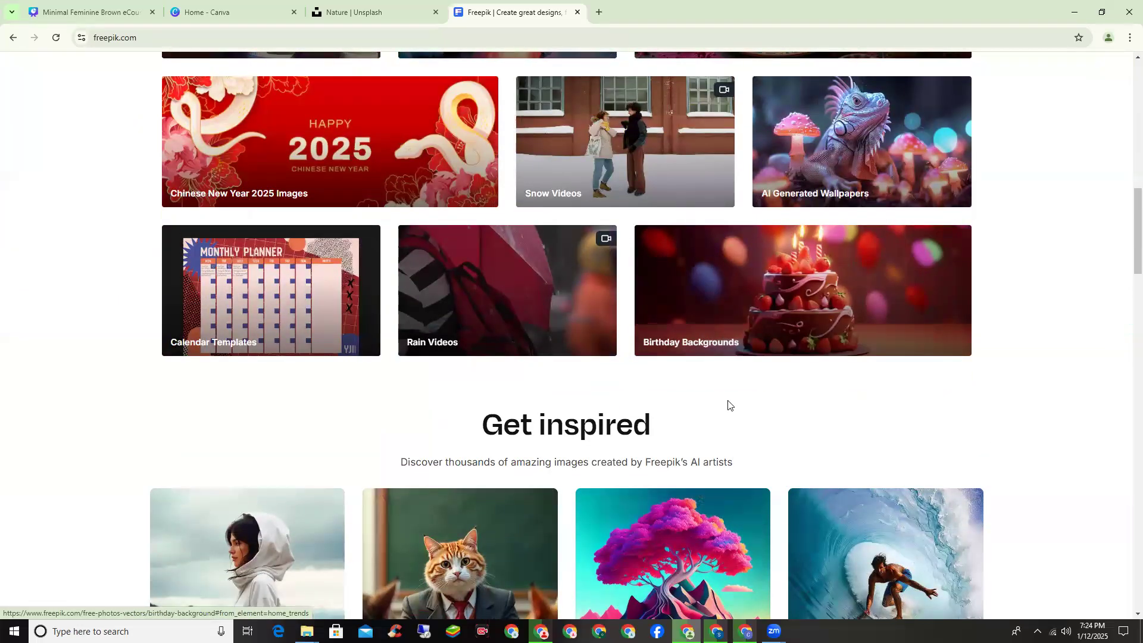
{"action": "scroll", "coordinate": [730, 405], "scroll_direction": "down", "scroll_amount": 5}
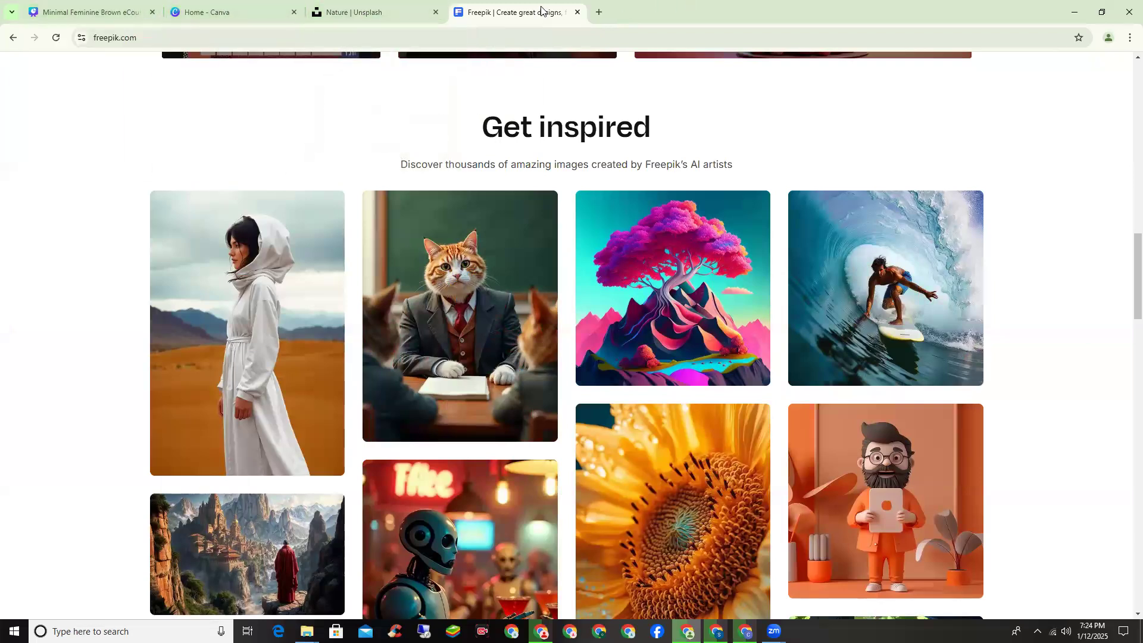
Step: Review the Lecture No 2 slide in the Canva presentation and switch to the Canva home page
{"action": "left_click", "coordinate": [61, 13]}
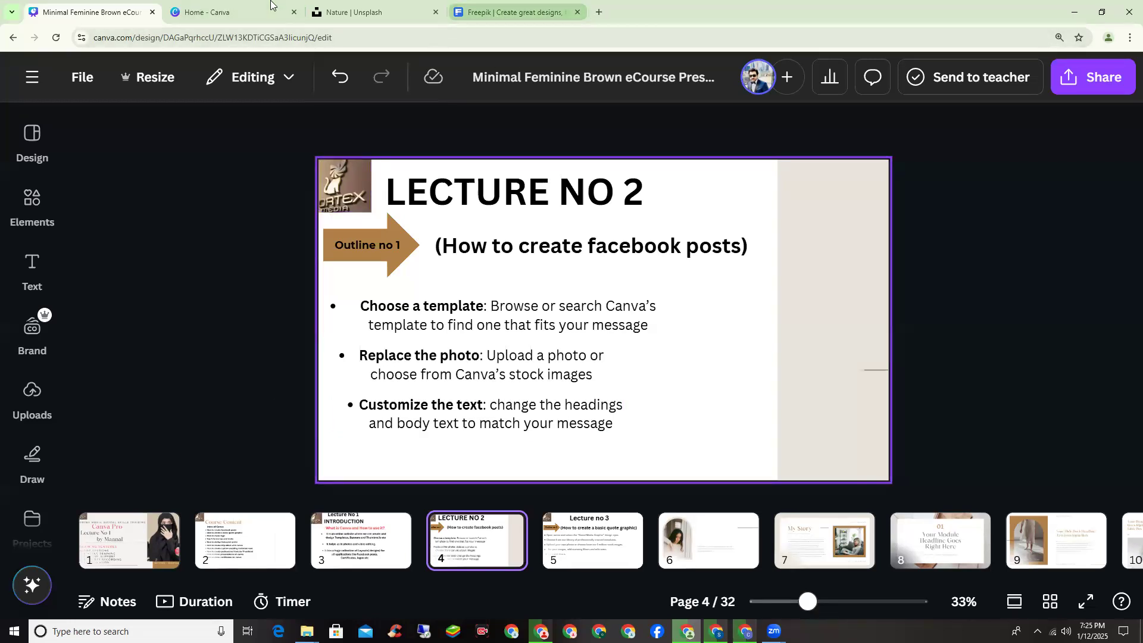
{"action": "left_click", "coordinate": [205, 12]}
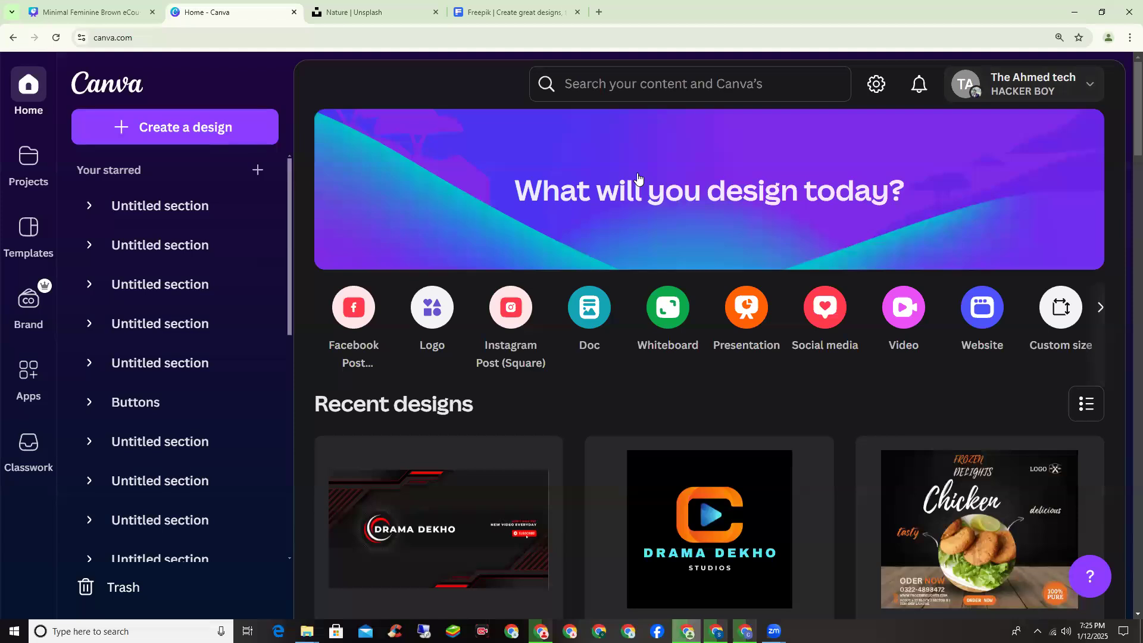
{"action": "left_click", "coordinate": [170, 131]}
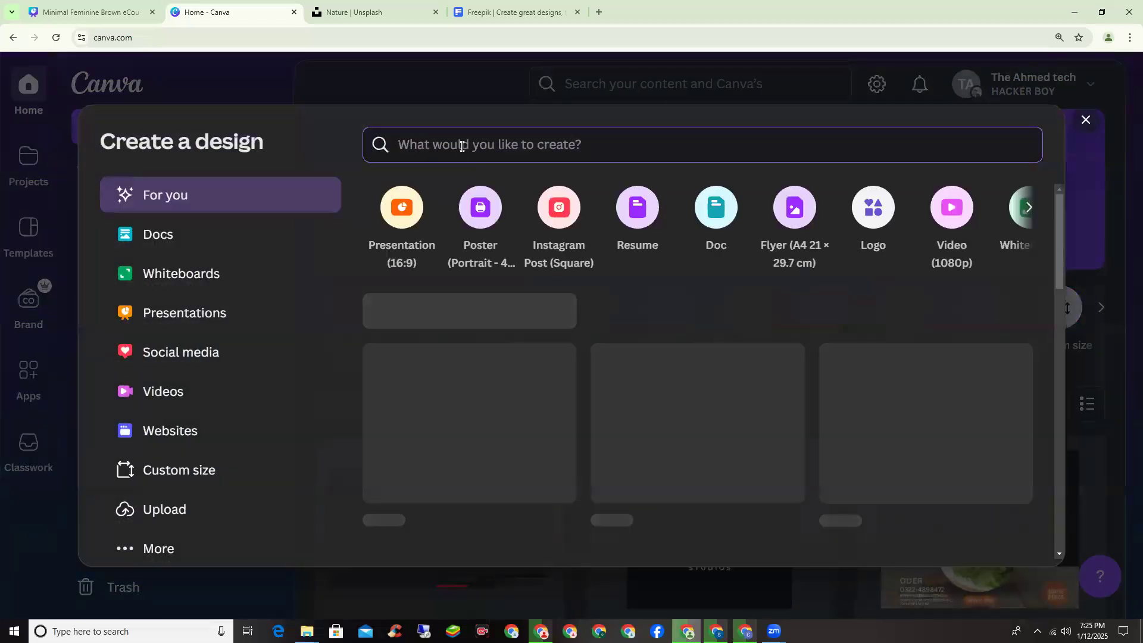
{"action": "left_click", "coordinate": [1086, 120]}
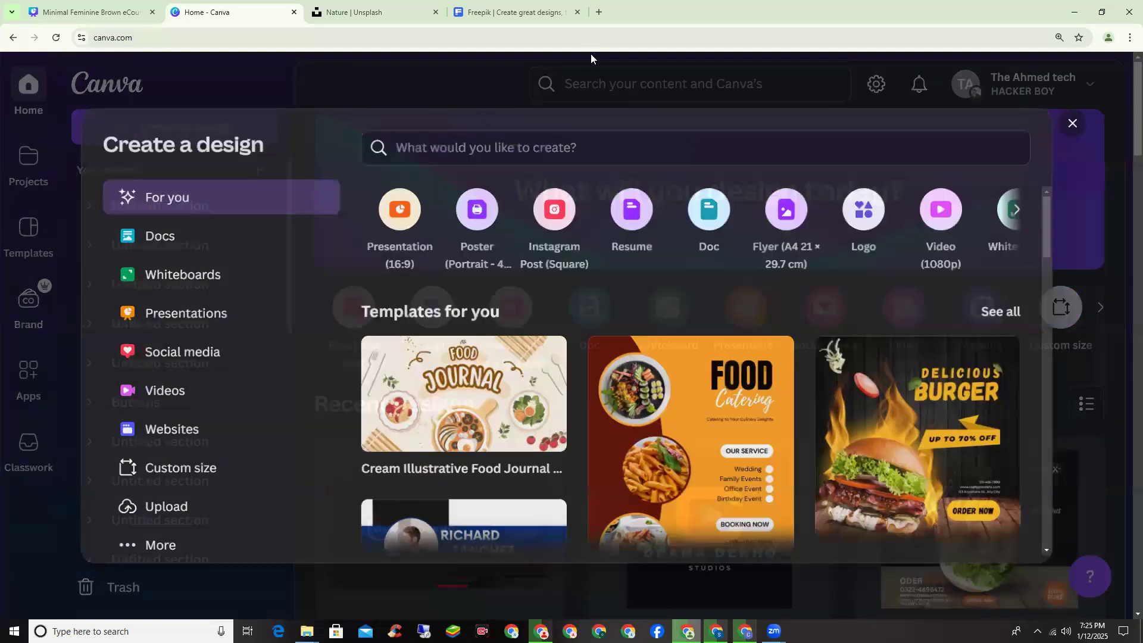
{"action": "left_click", "coordinate": [112, 11]}
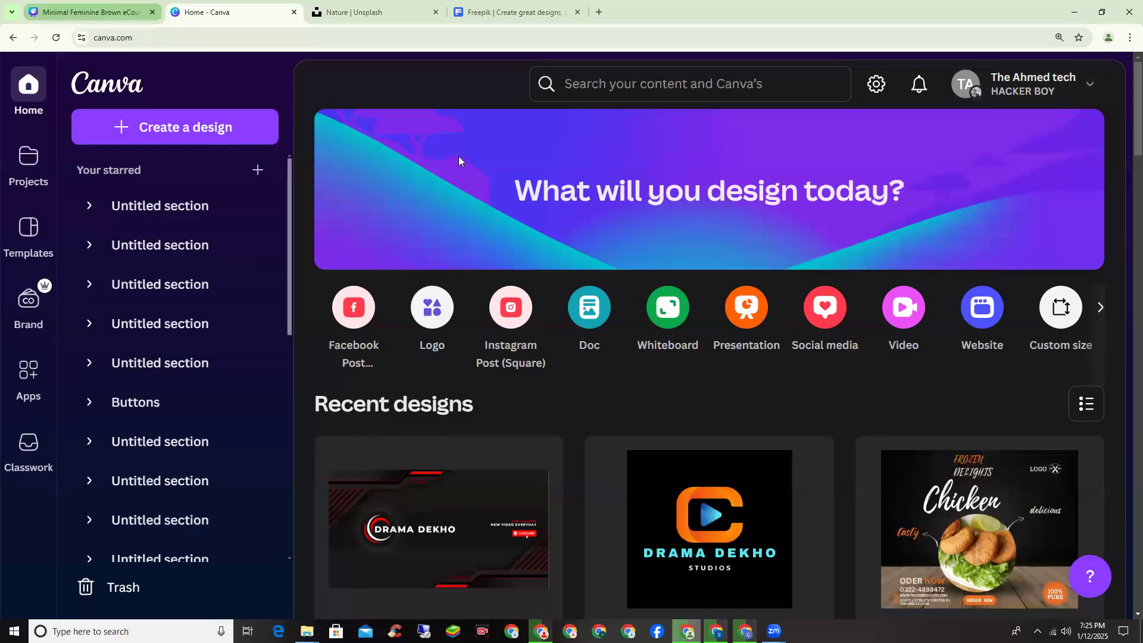
Step: Start creating a new design from the Canva home page and enter "facebookpo" in the design type search
{"action": "left_click", "coordinate": [249, 10]}
{"action": "left_click", "coordinate": [193, 129]}
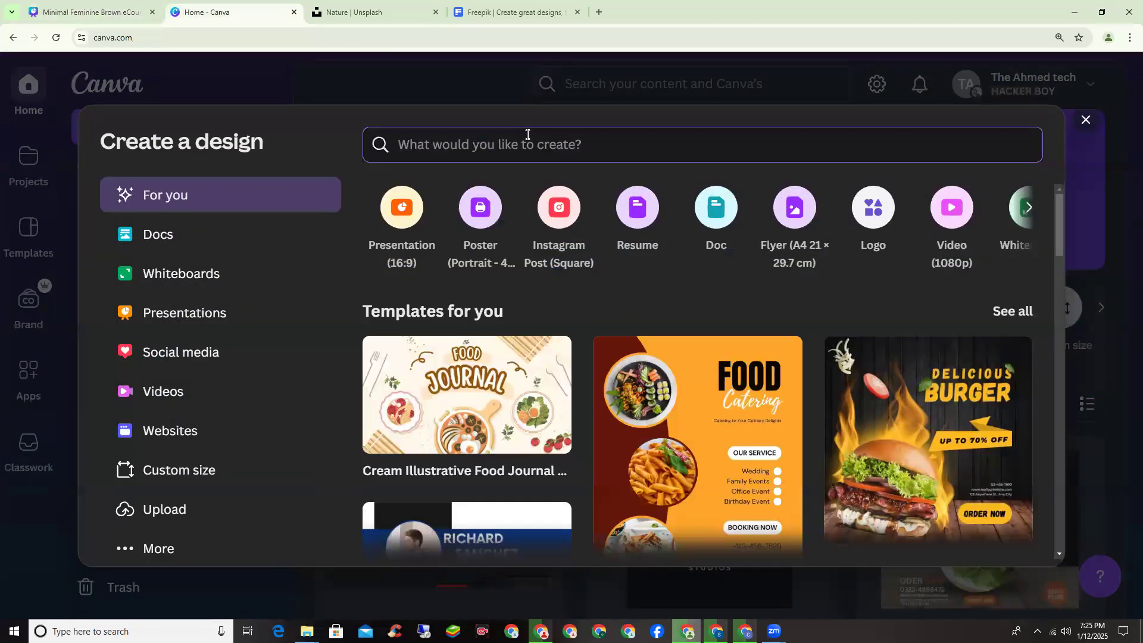
{"action": "type", "text": "fack"}
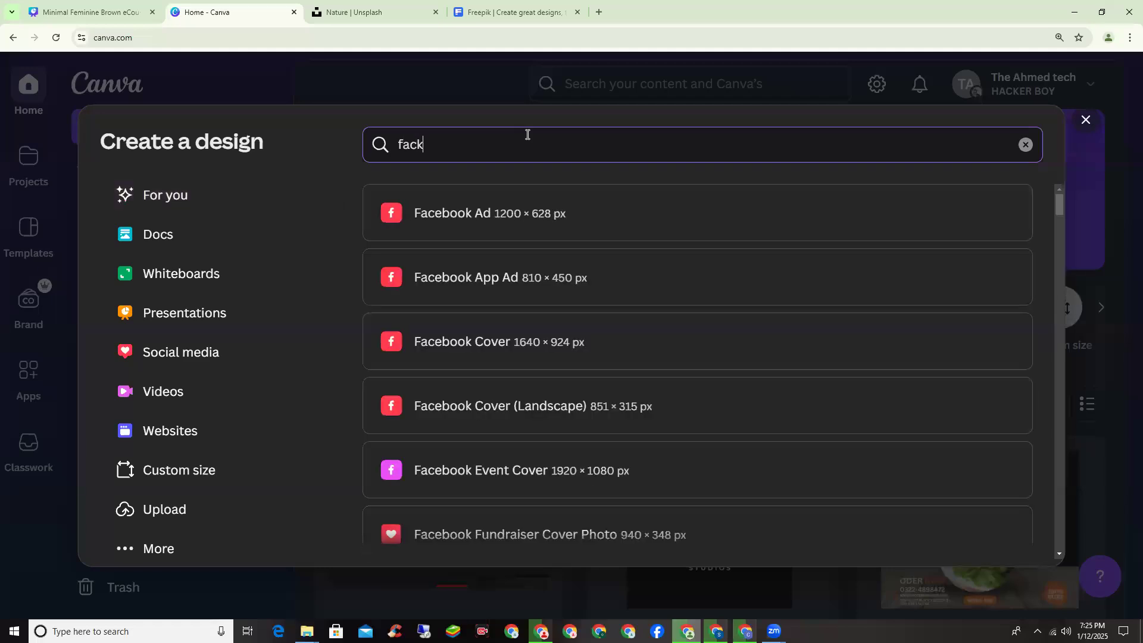
{"action": "key", "text": "BackSpace"}
{"action": "type", "text": "ebook"}
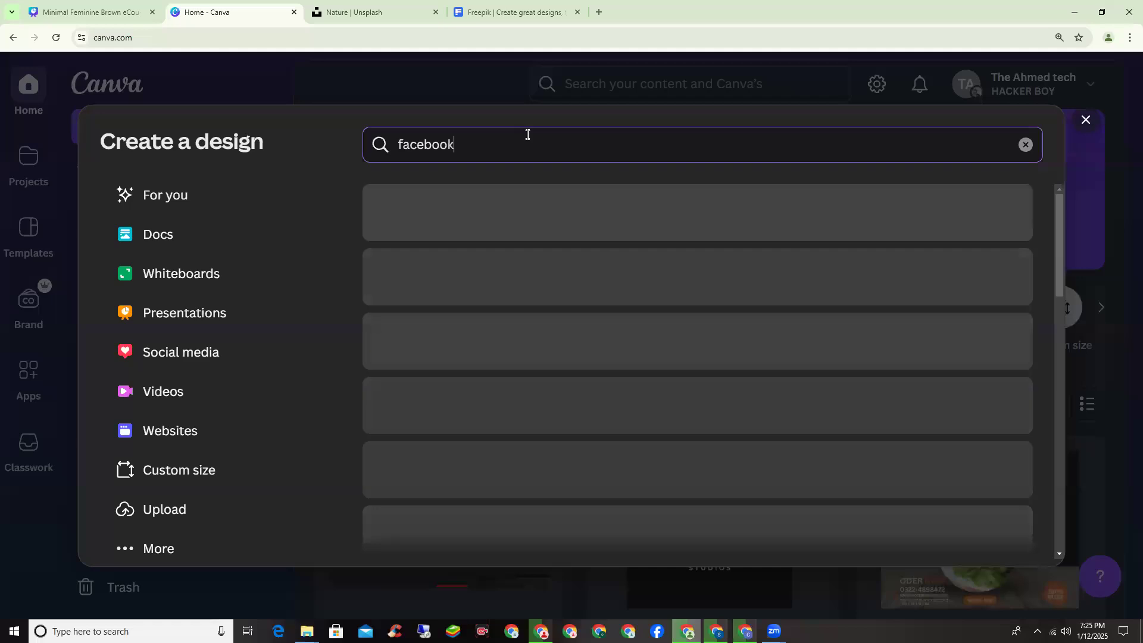
{"action": "type", "text": "po"}
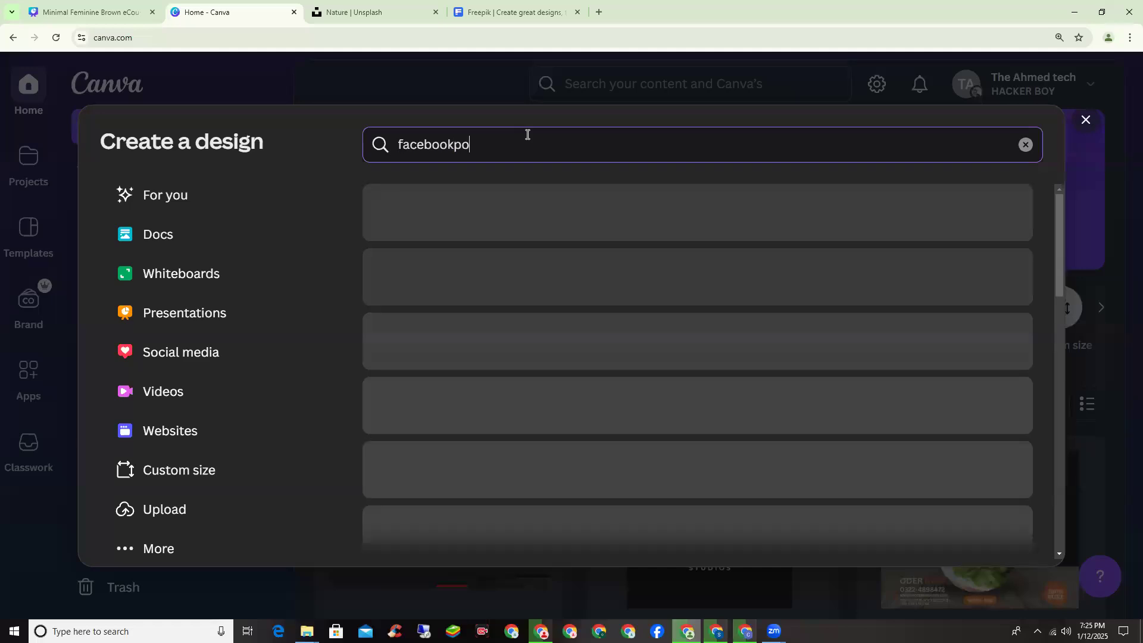
{"action": "key", "text": "ctrl+s"}
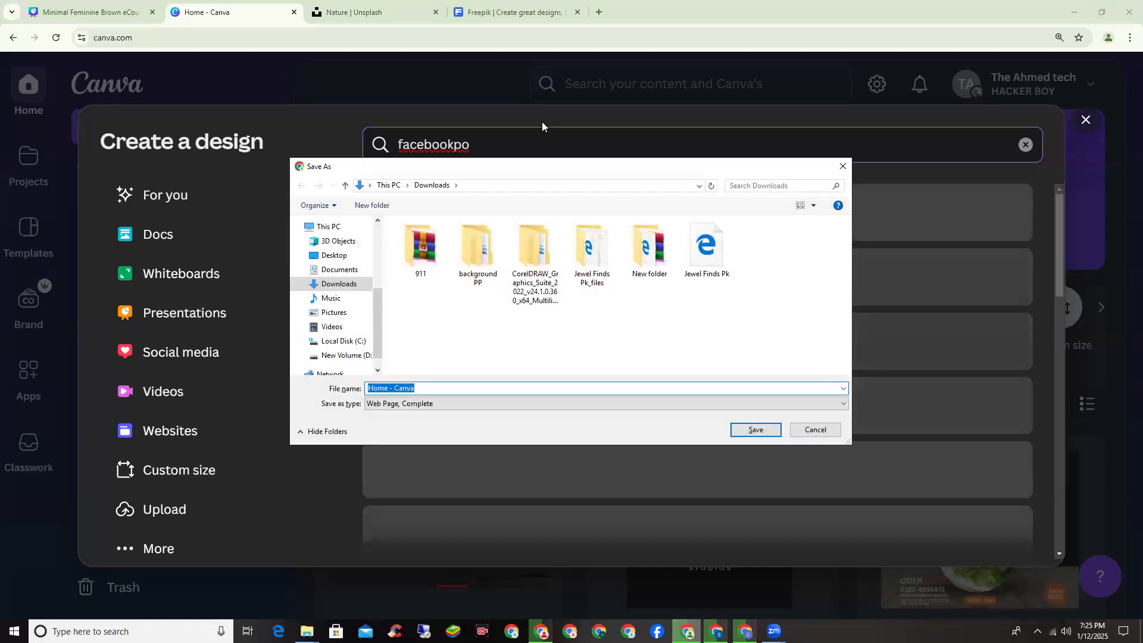
{"action": "left_click", "coordinate": [843, 166]}
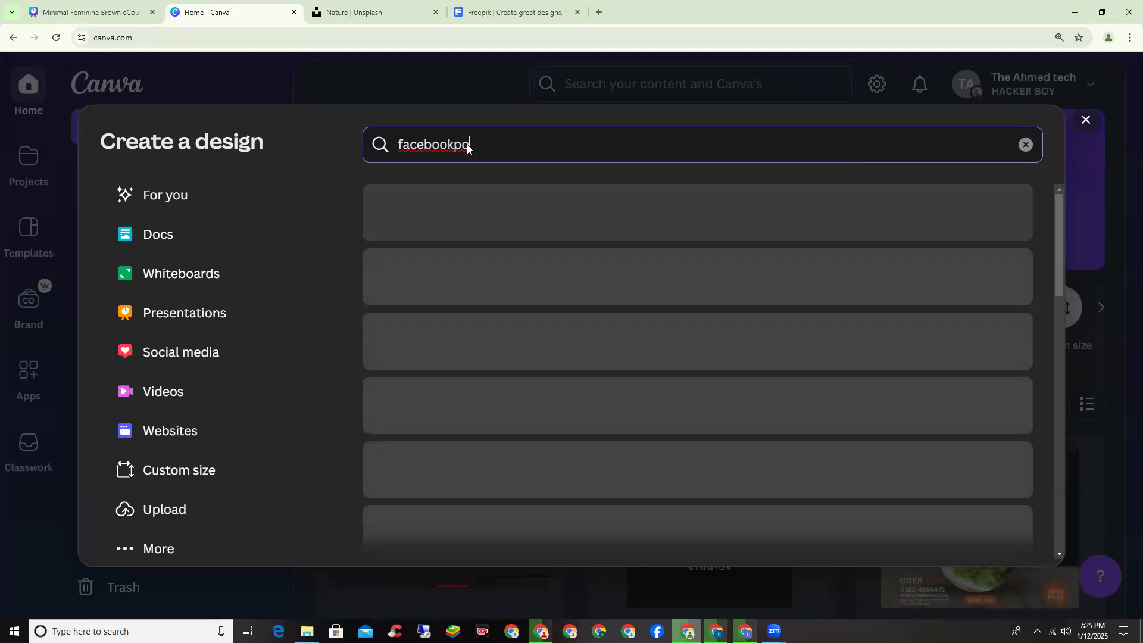
{"action": "key", "text": "ctrl+s"}
{"action": "left_click", "coordinate": [842, 166]}
{"action": "key", "text": "ctrl+s"}
{"action": "key", "text": "ctrl+t"}
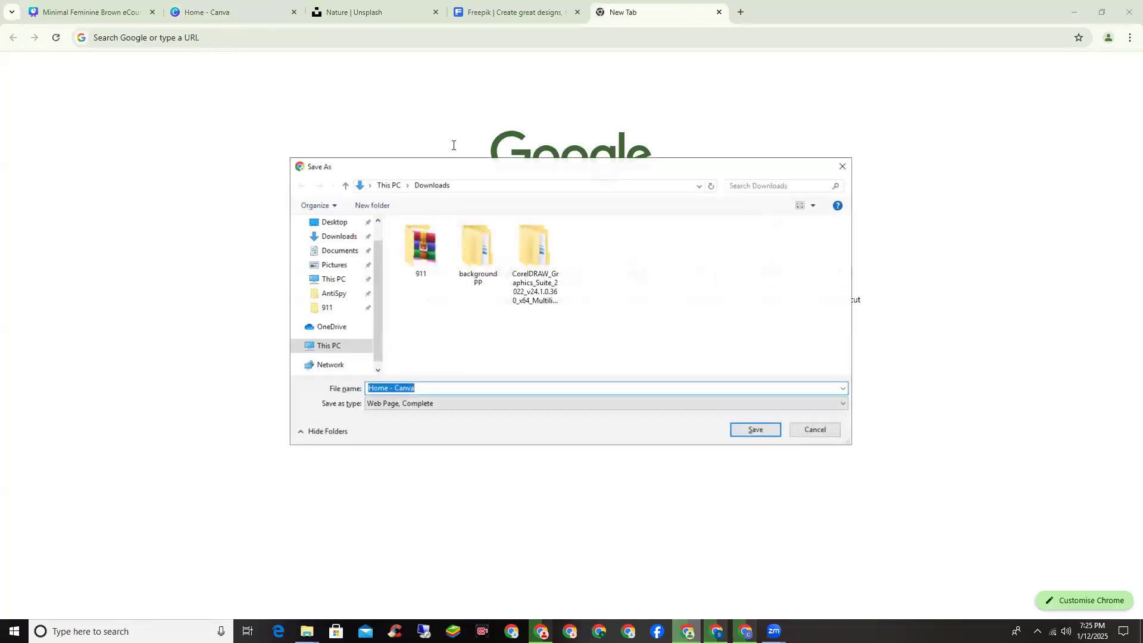
{"action": "left_click", "coordinate": [843, 167]}
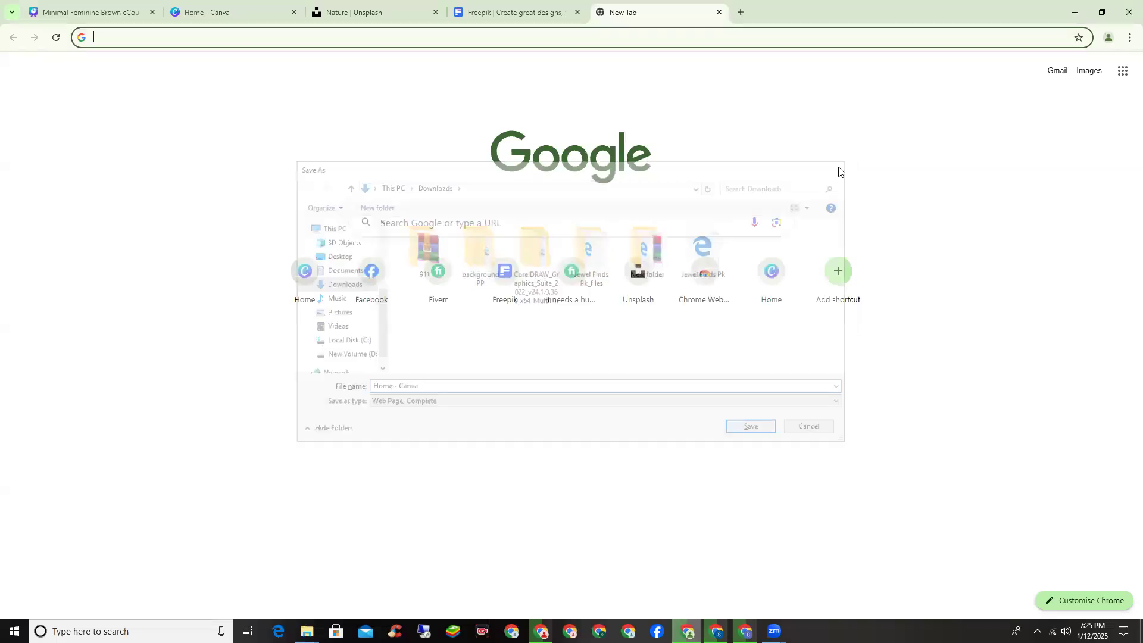
{"action": "left_click", "coordinate": [208, 12]}
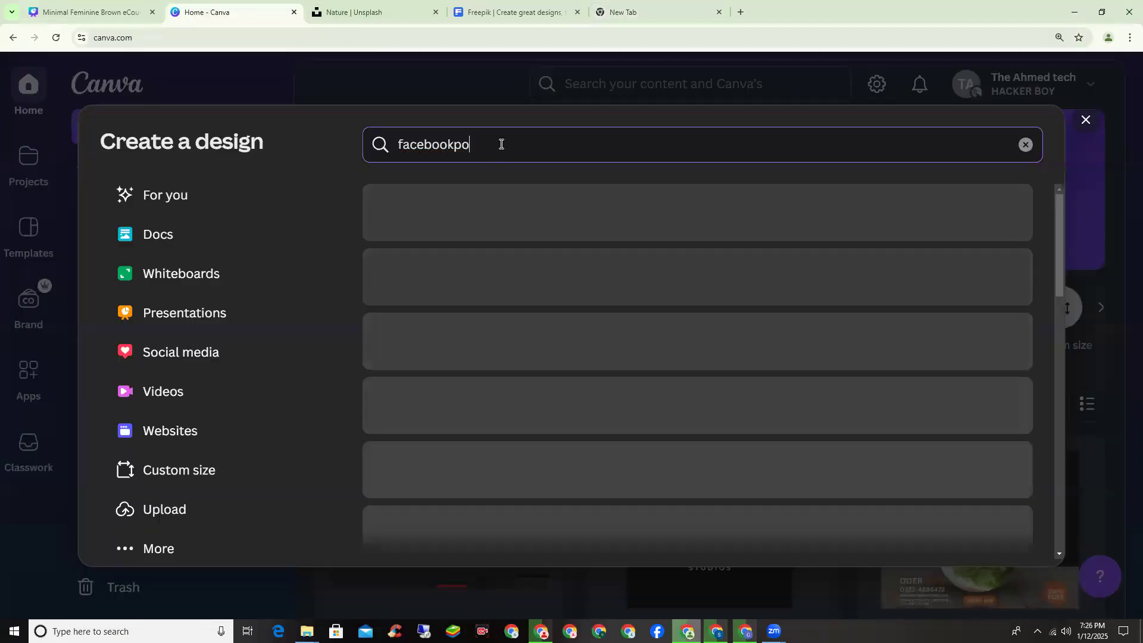
Step: Clear the design type search and reopen the Create a design dialog on the Canva home page
{"action": "left_click", "coordinate": [452, 147]}
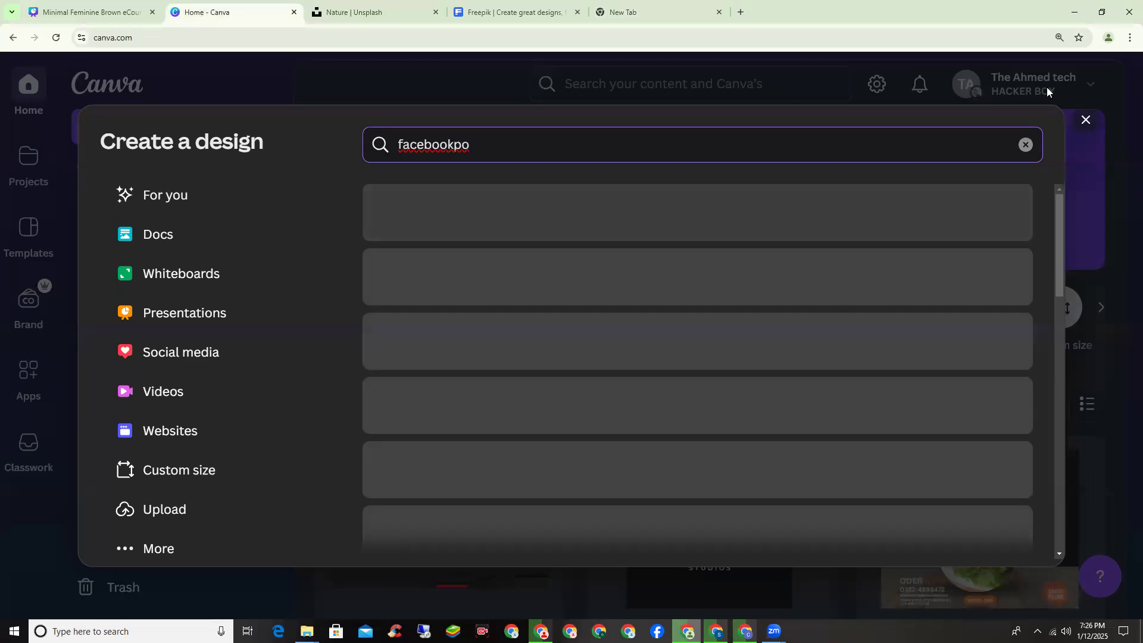
{"action": "left_click", "coordinate": [1026, 145]}
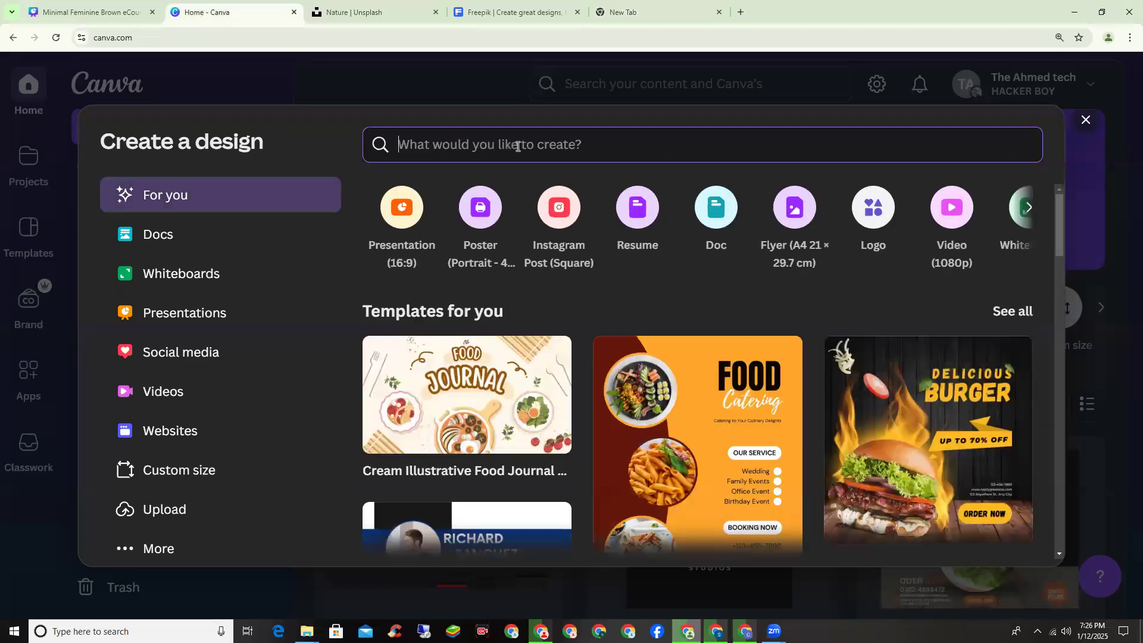
{"action": "key", "text": "ctrl+f"}
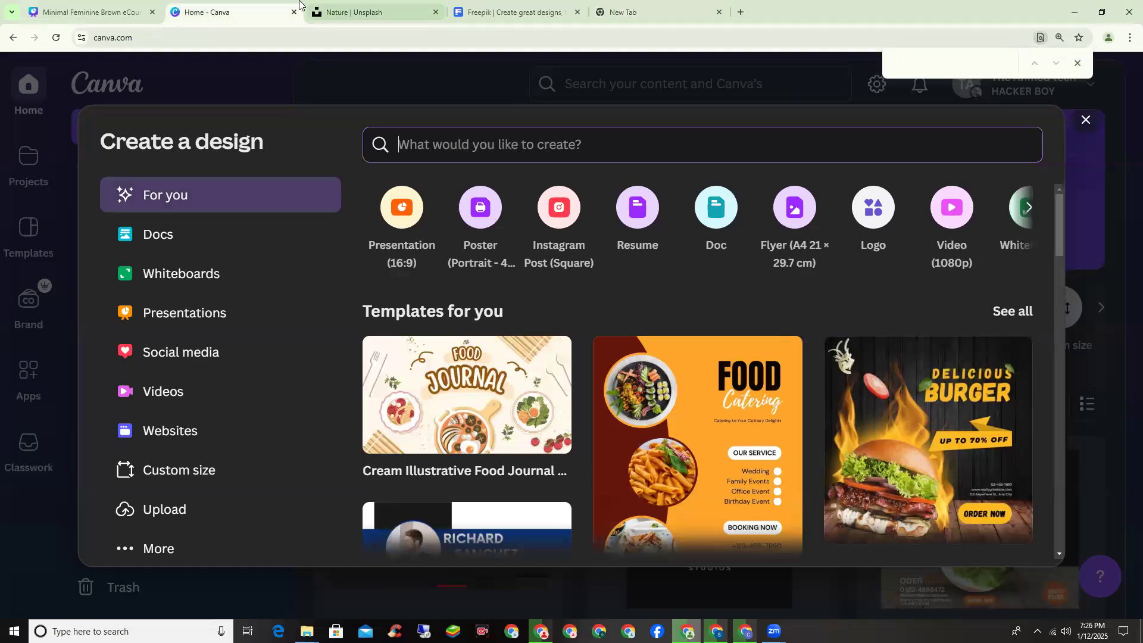
{"action": "left_click", "coordinate": [1086, 120]}
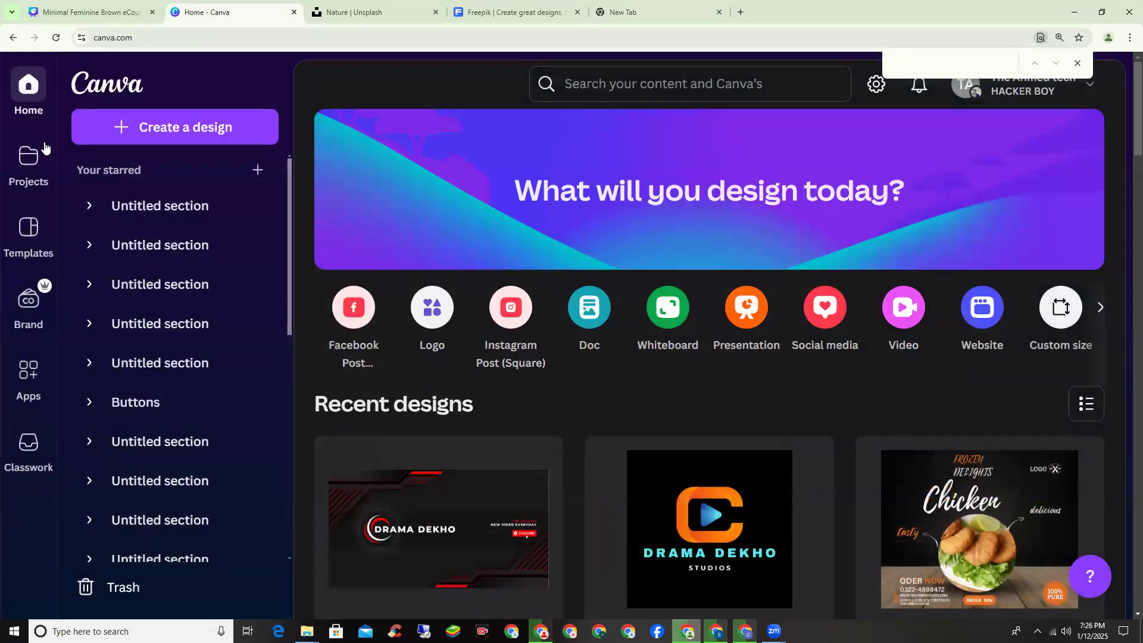
{"action": "left_click", "coordinate": [32, 86], "text": "ctrl"}
{"action": "left_click", "coordinate": [158, 137]}
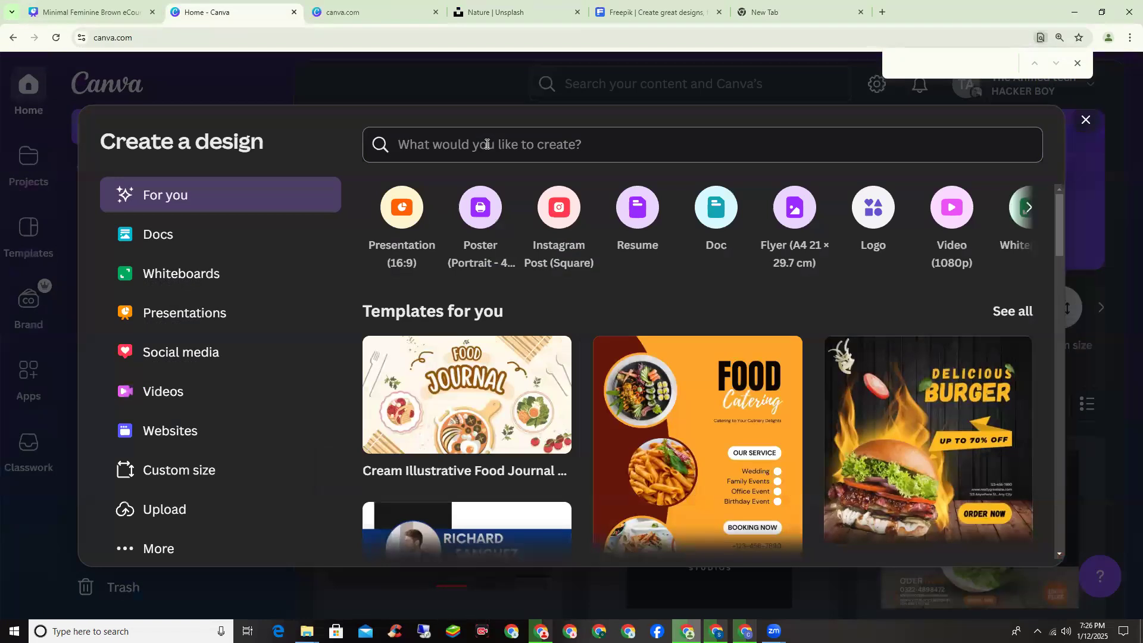
{"action": "left_click", "coordinate": [307, 8]}
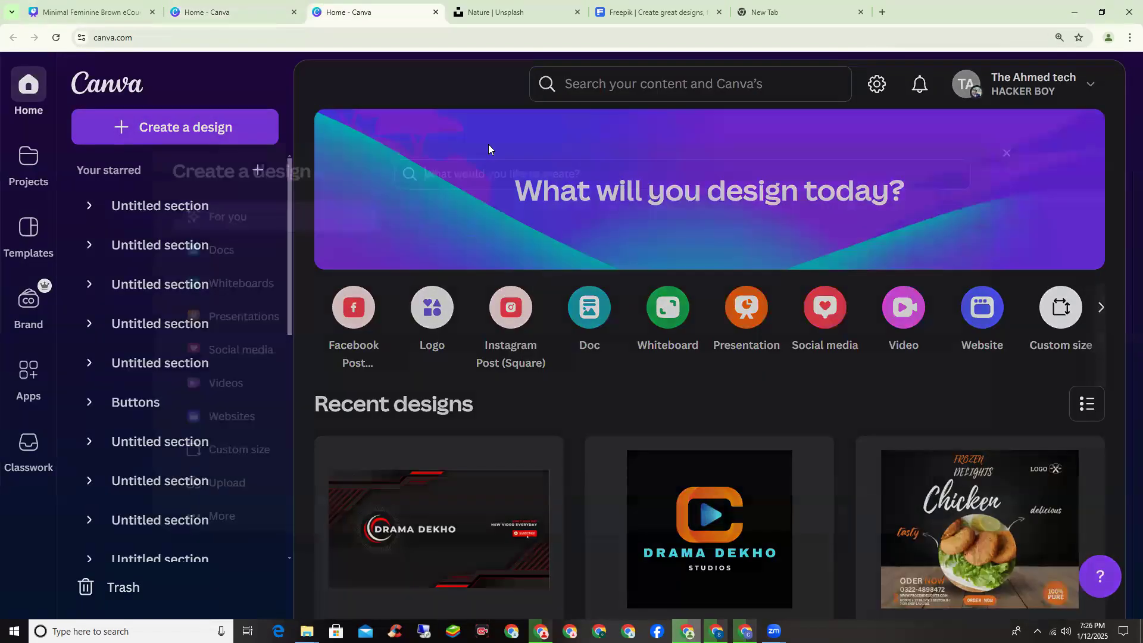
{"action": "key", "text": "ctrl+f"}
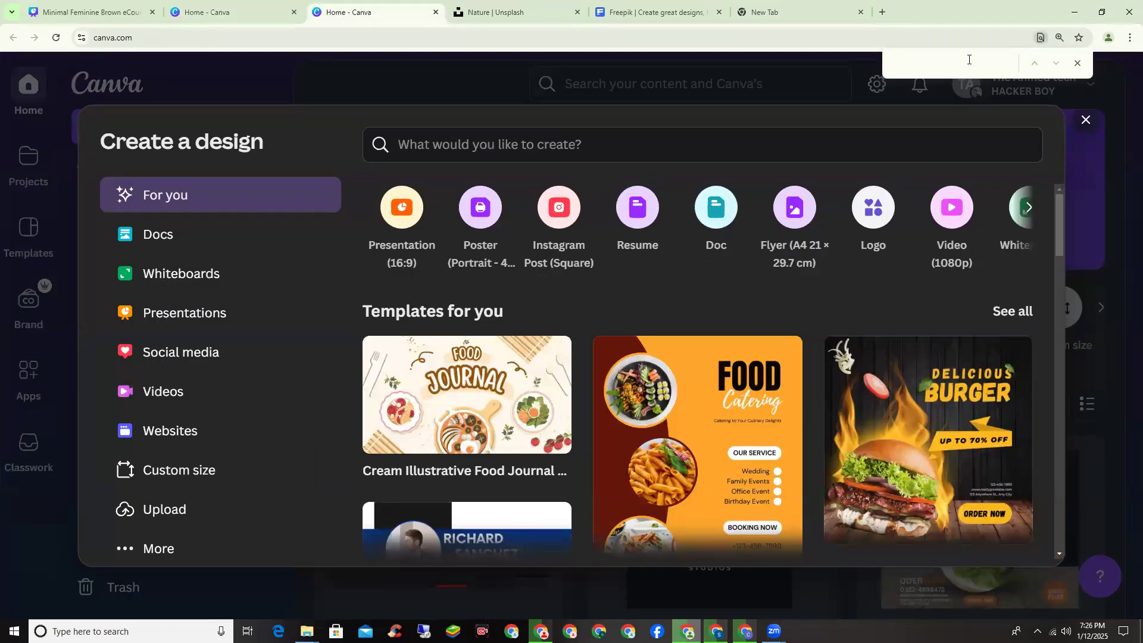
{"action": "left_click", "coordinate": [1077, 64]}
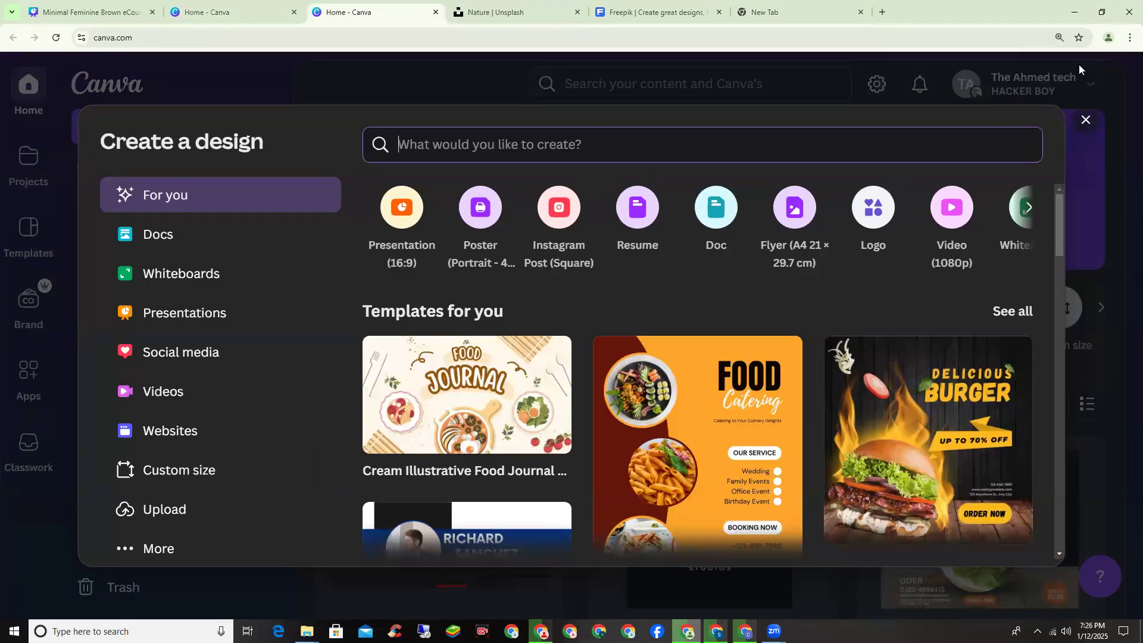
{"action": "left_click", "coordinate": [839, 7]}
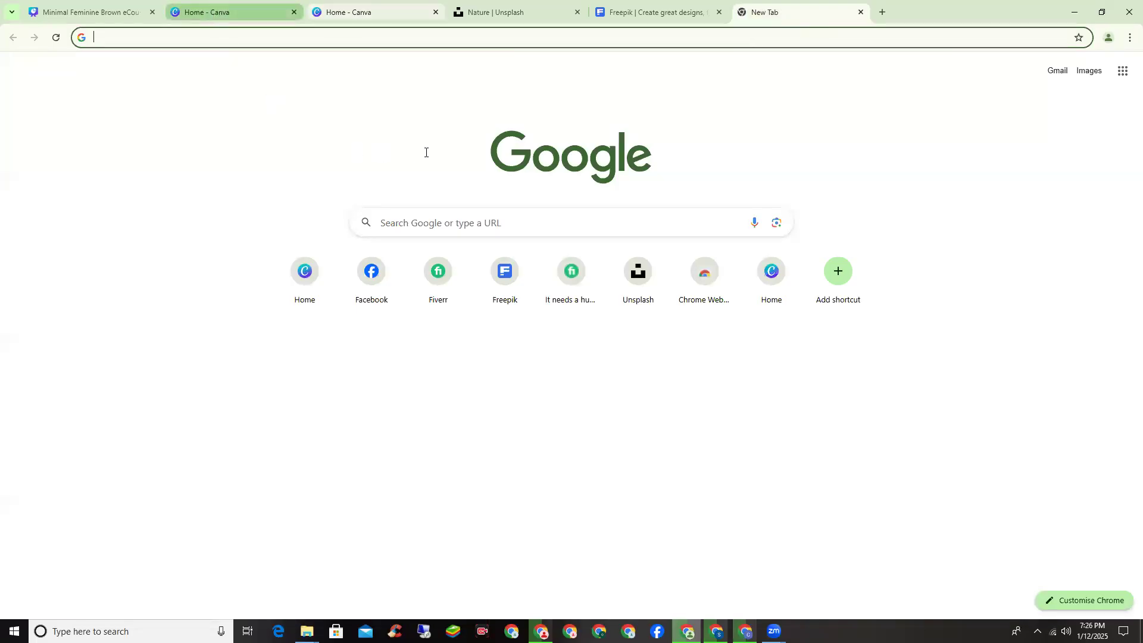
{"action": "left_click", "coordinate": [244, 11]}
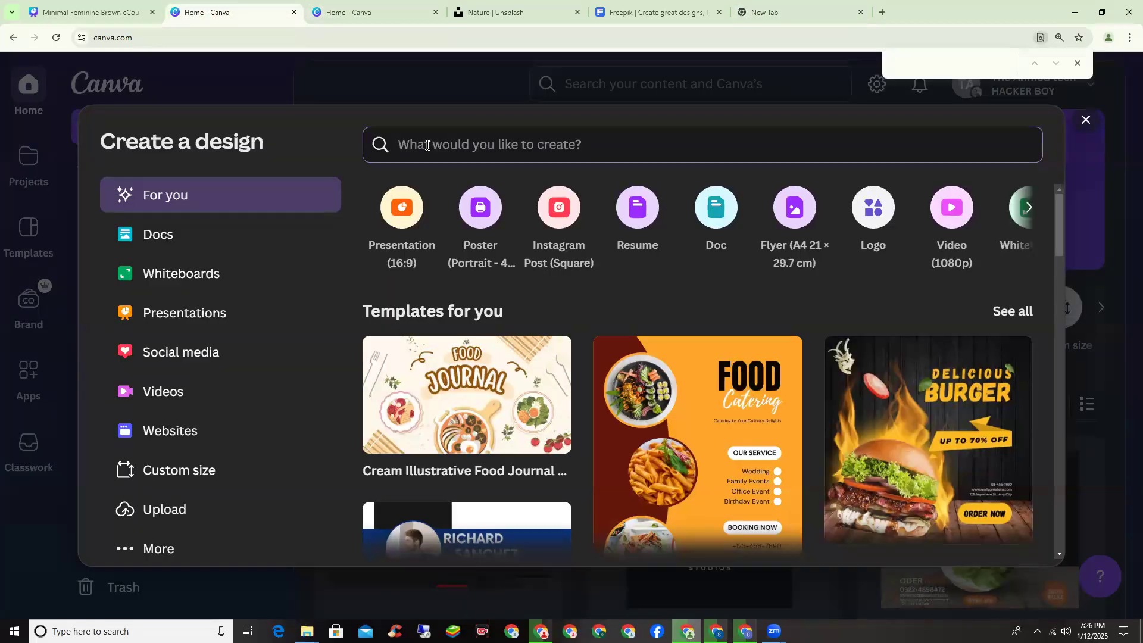
{"action": "key", "text": "ctrl+v"}
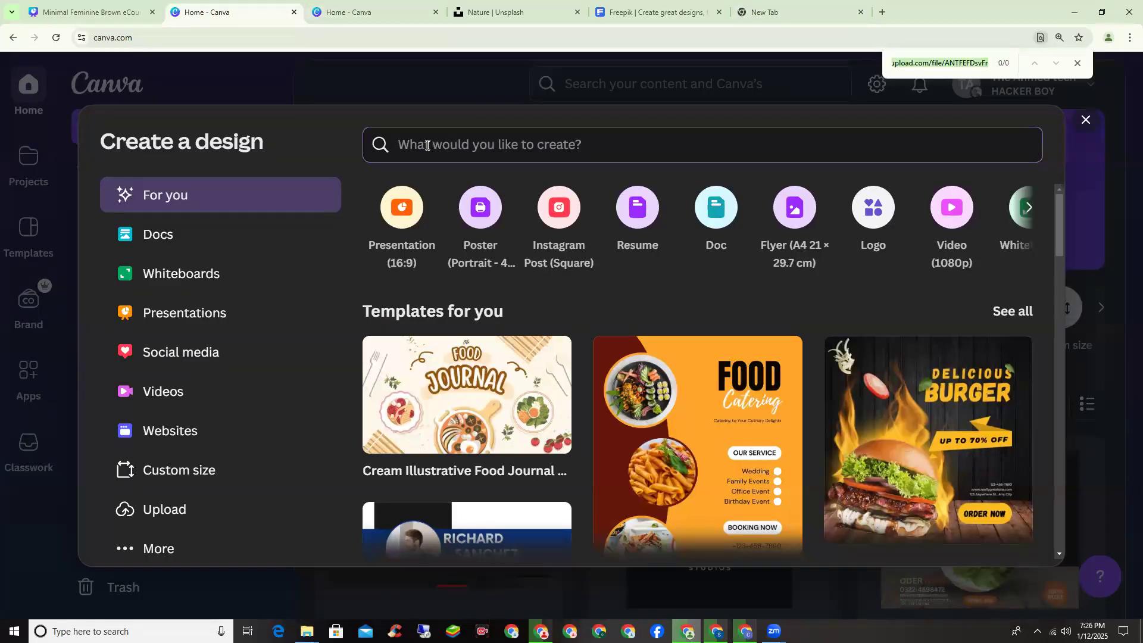
{"action": "key", "text": "Escape"}
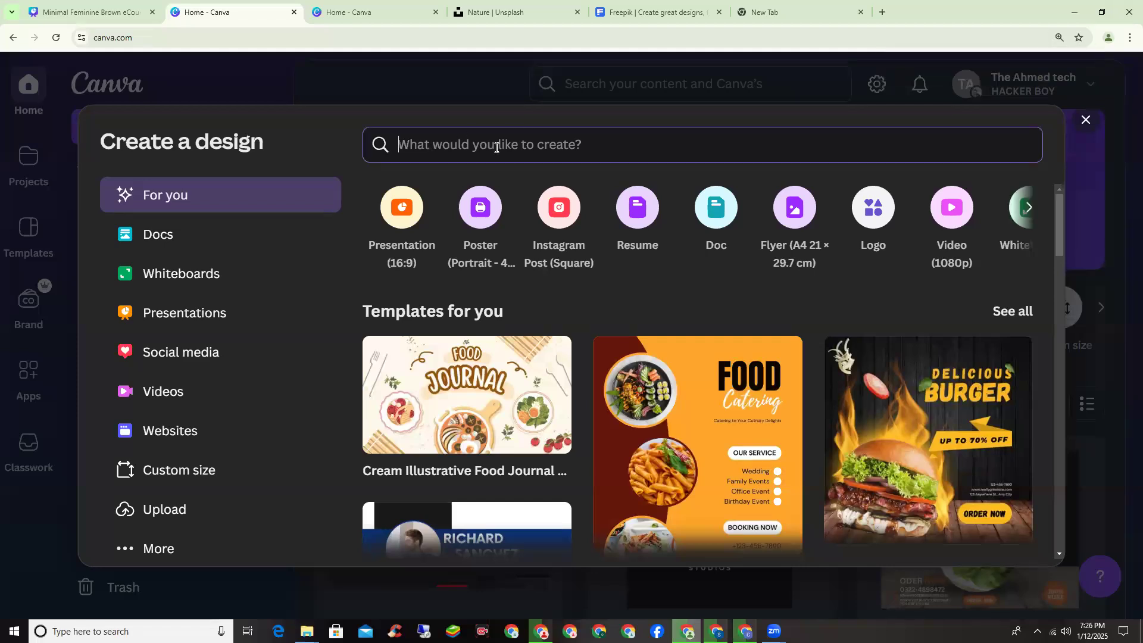
{"action": "key", "text": "ctrl+f"}
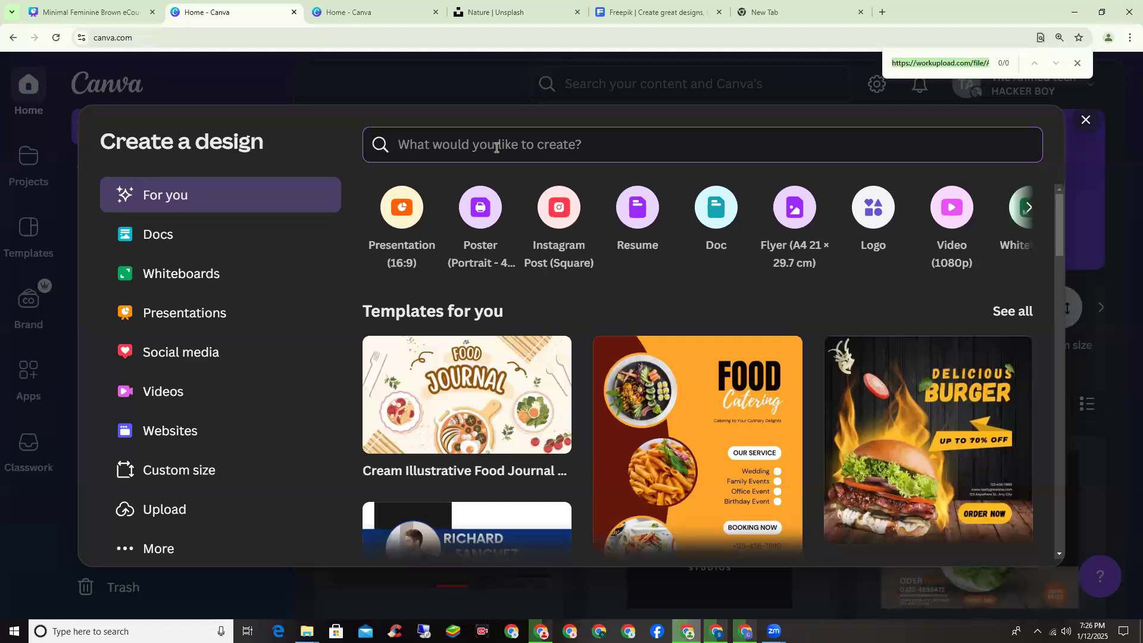
{"action": "left_click", "coordinate": [126, 17]}
{"action": "left_click", "coordinate": [233, 12]}
{"action": "left_click", "coordinate": [371, 8]}
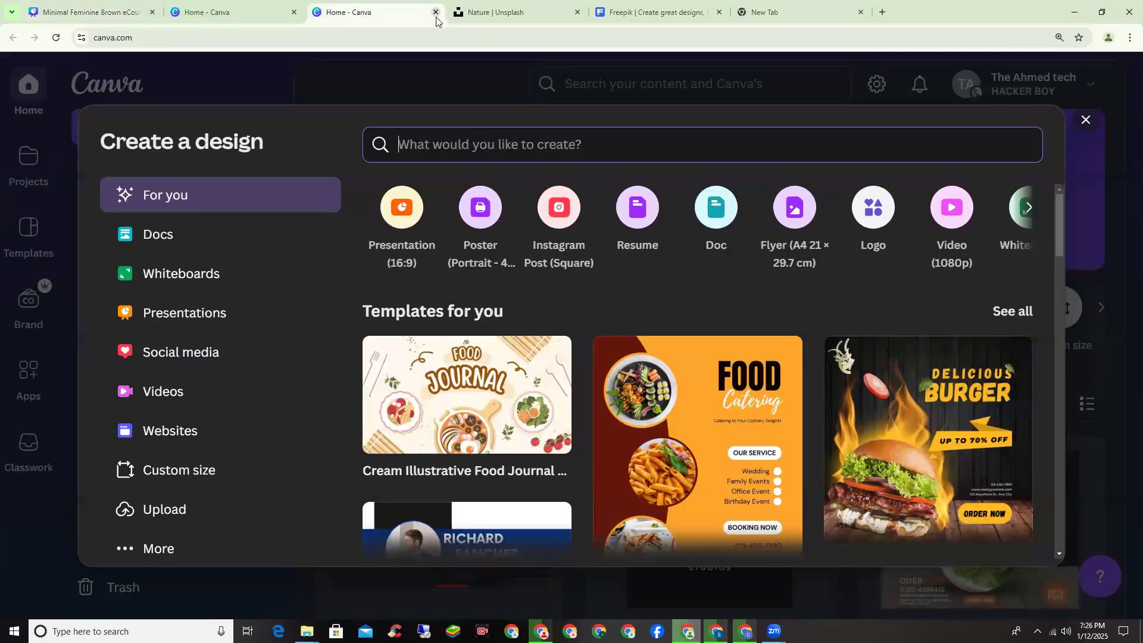
{"action": "left_click", "coordinate": [435, 13]}
Step: Search the design types for "facebook post" and create a Facebook Post (Landscape) design of 1200 × 630 px
{"action": "left_click", "coordinate": [462, 136]}
{"action": "type", "text": "fa"}
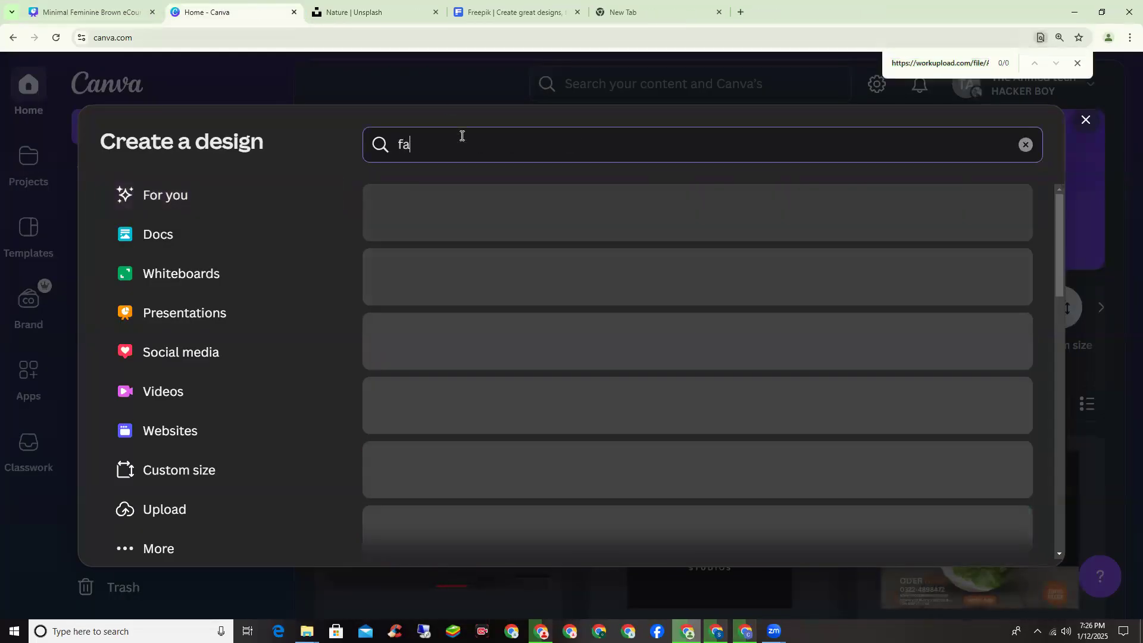
{"action": "type", "text": "ceb"}
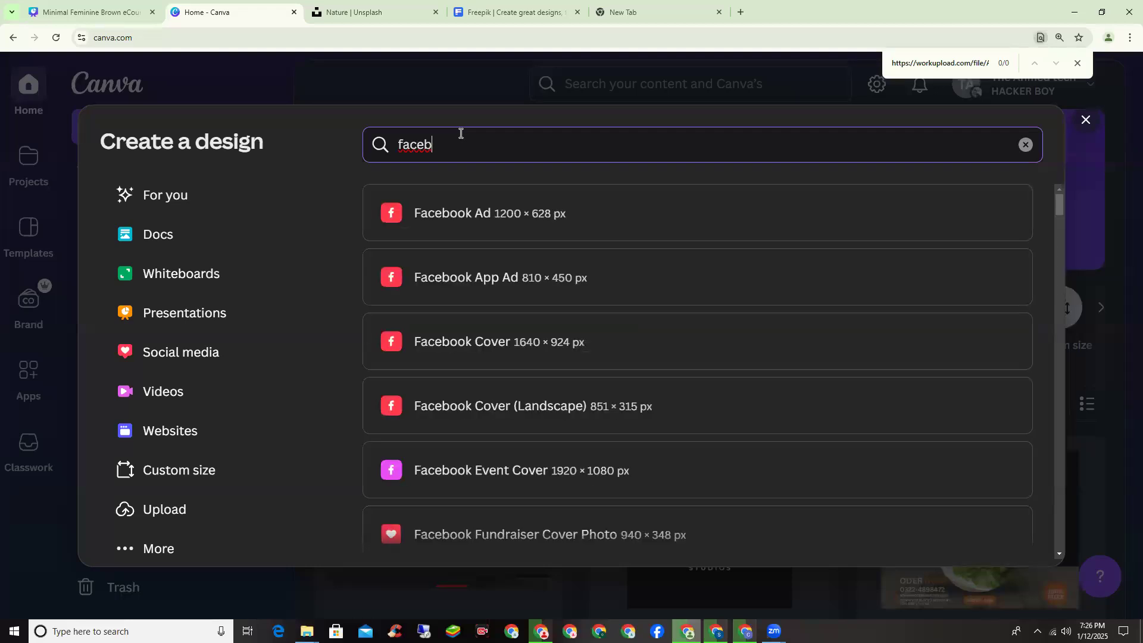
{"action": "type", "text": "ook posy"}
{"action": "key", "text": "BackSpace"}
{"action": "type", "text": "t"}
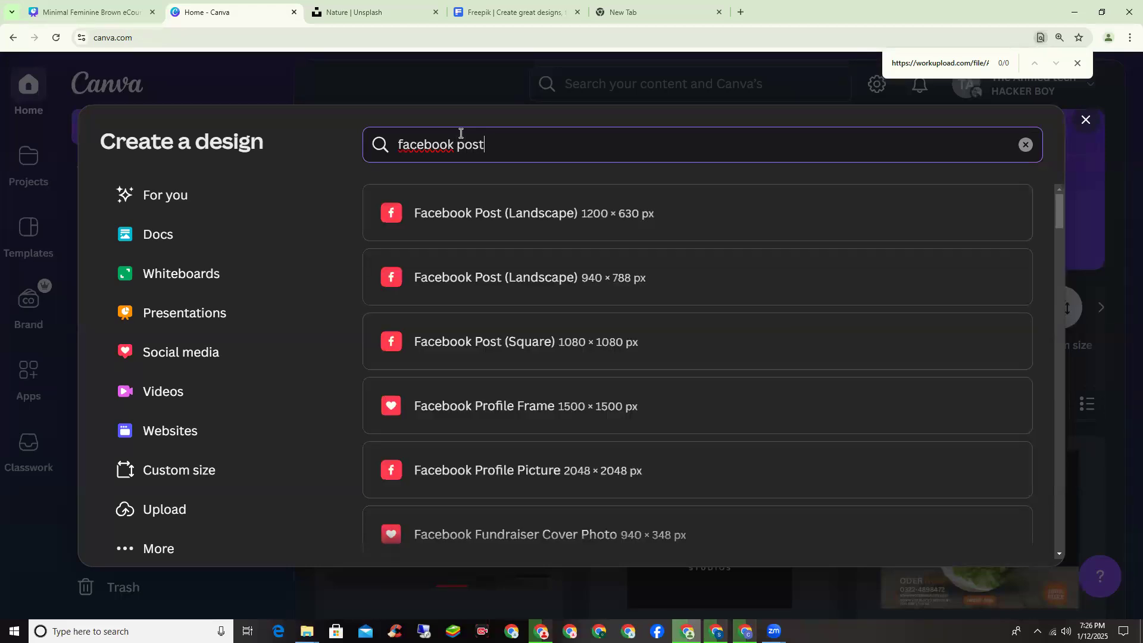
{"action": "left_click", "coordinate": [536, 210]}
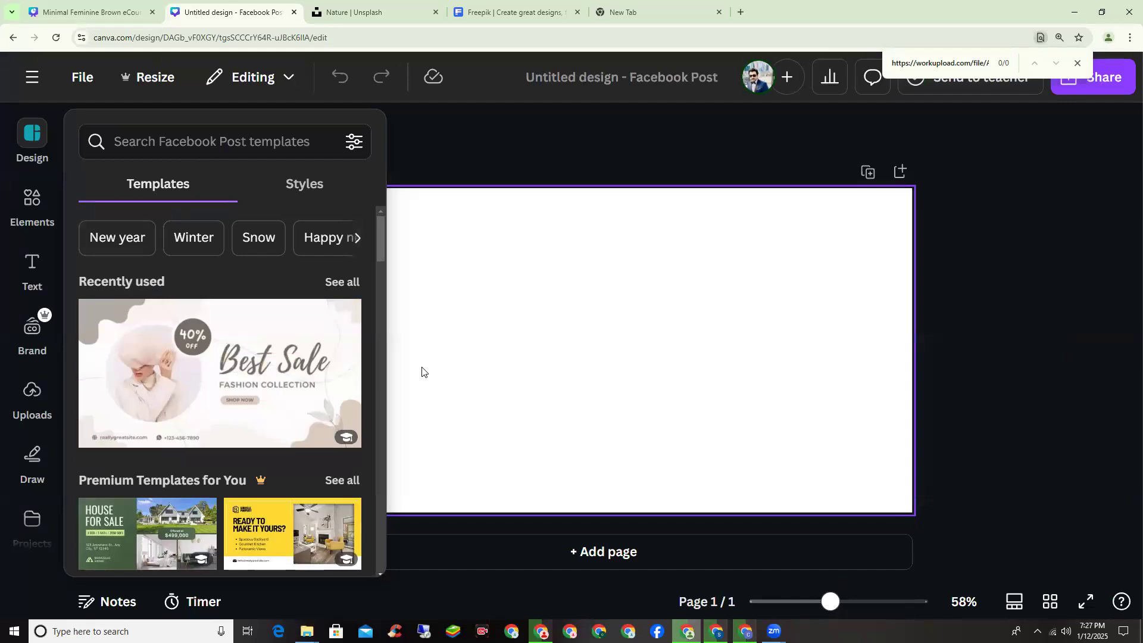
Step: Search the Canva elements for "vector background"
{"action": "scroll", "coordinate": [319, 222], "scroll_direction": "down", "scroll_amount": 2}
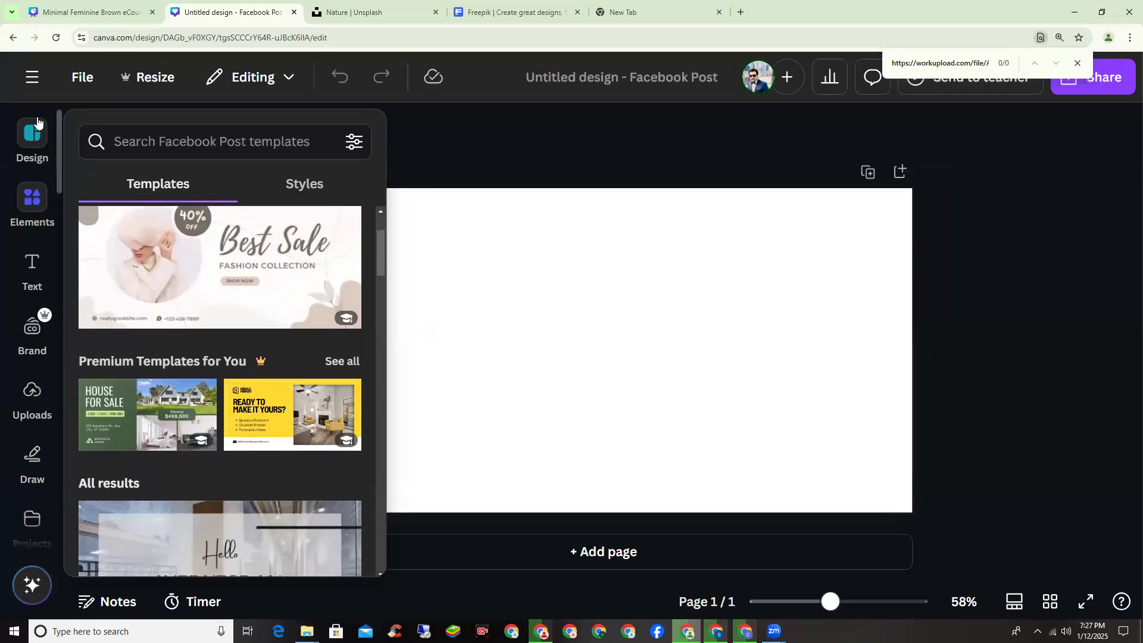
{"action": "left_click", "coordinate": [31, 199]}
{"action": "left_click", "coordinate": [200, 134]}
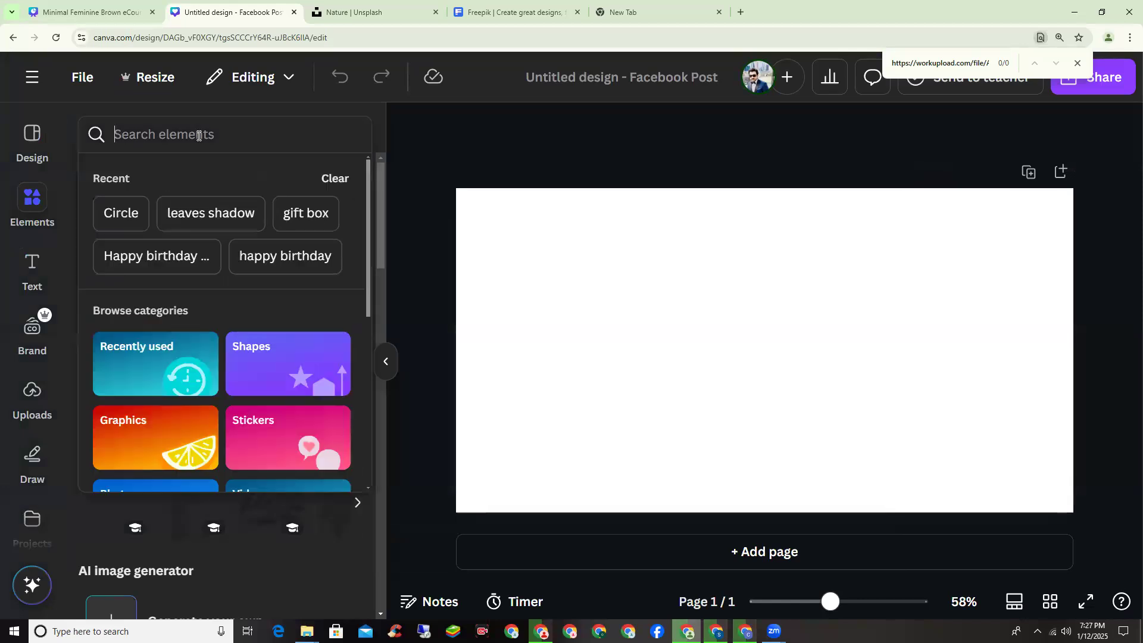
{"action": "type", "text": "vex"}
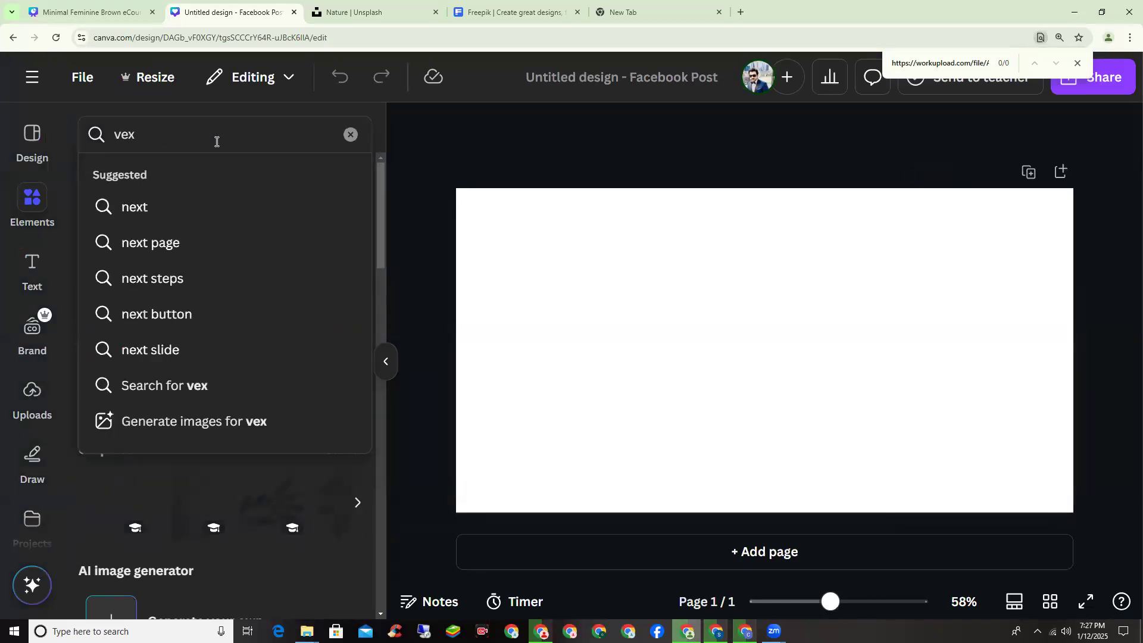
{"action": "key", "text": "BackSpace"}
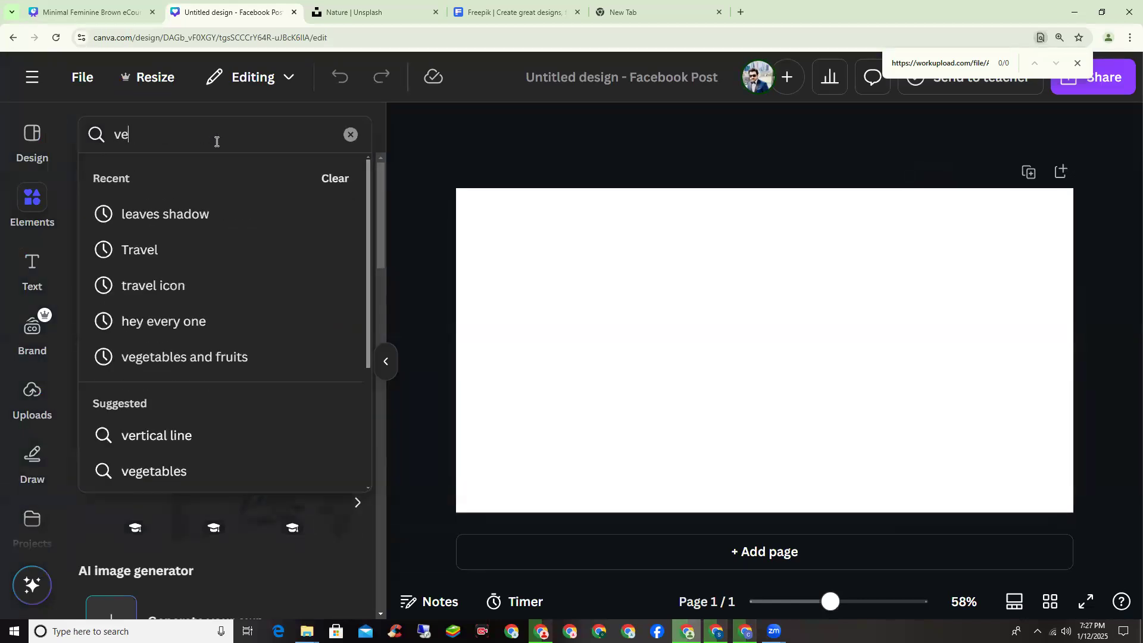
{"action": "type", "text": "ctor "}
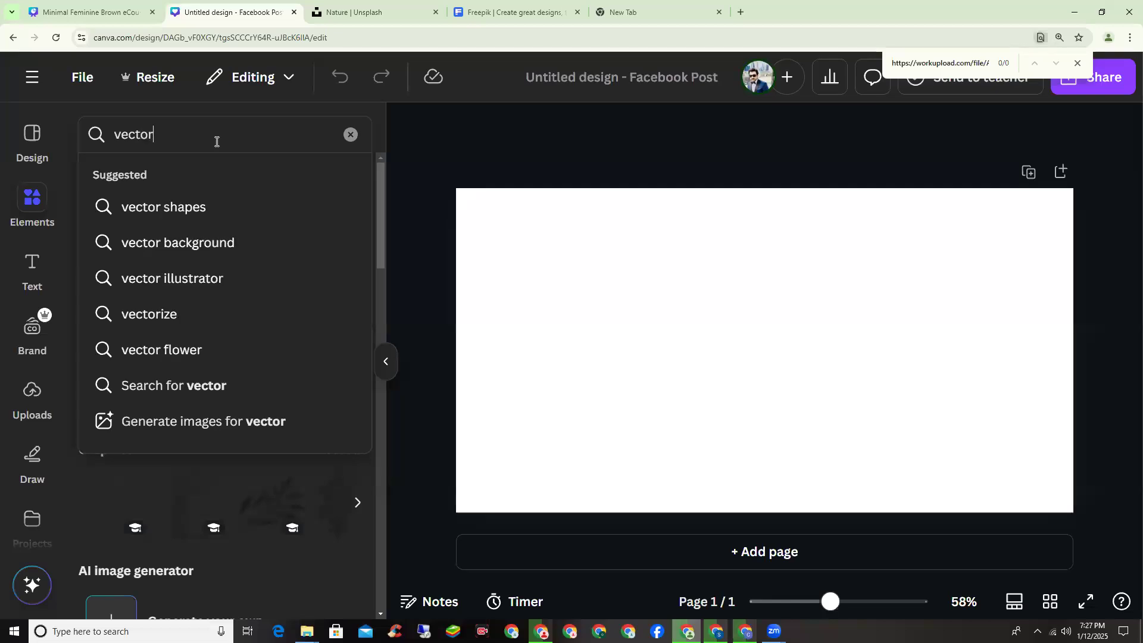
{"action": "type", "text": "back"}
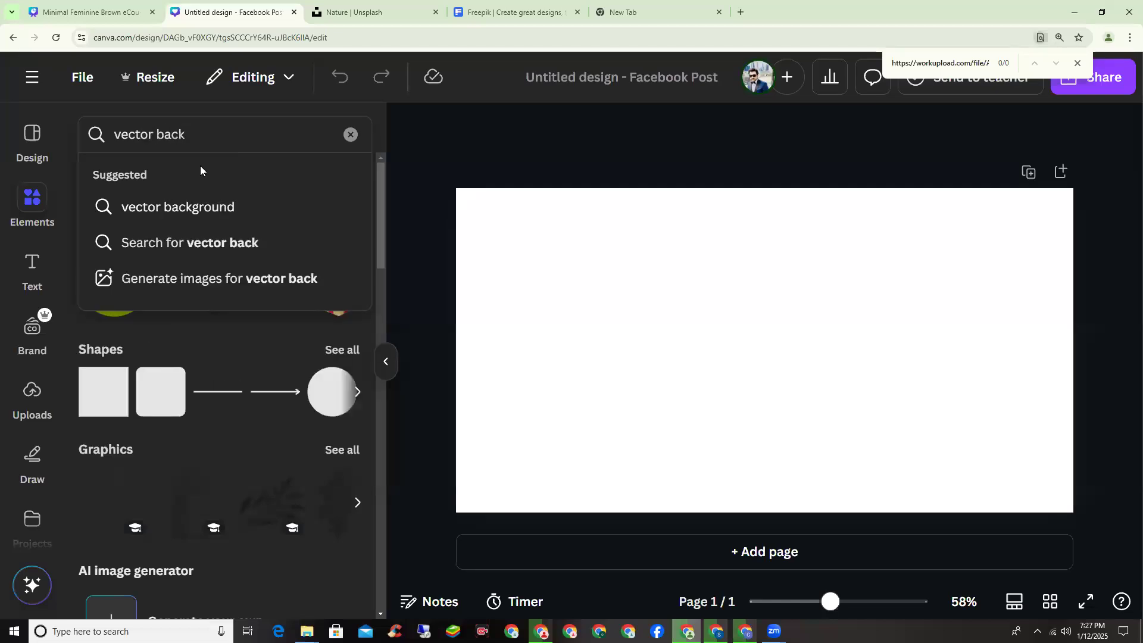
{"action": "left_click", "coordinate": [205, 207]}
Step: Add the blue sunburst image with black rays from the photo results and set it as the page background
{"action": "scroll", "coordinate": [326, 417], "scroll_direction": "down", "scroll_amount": 5}
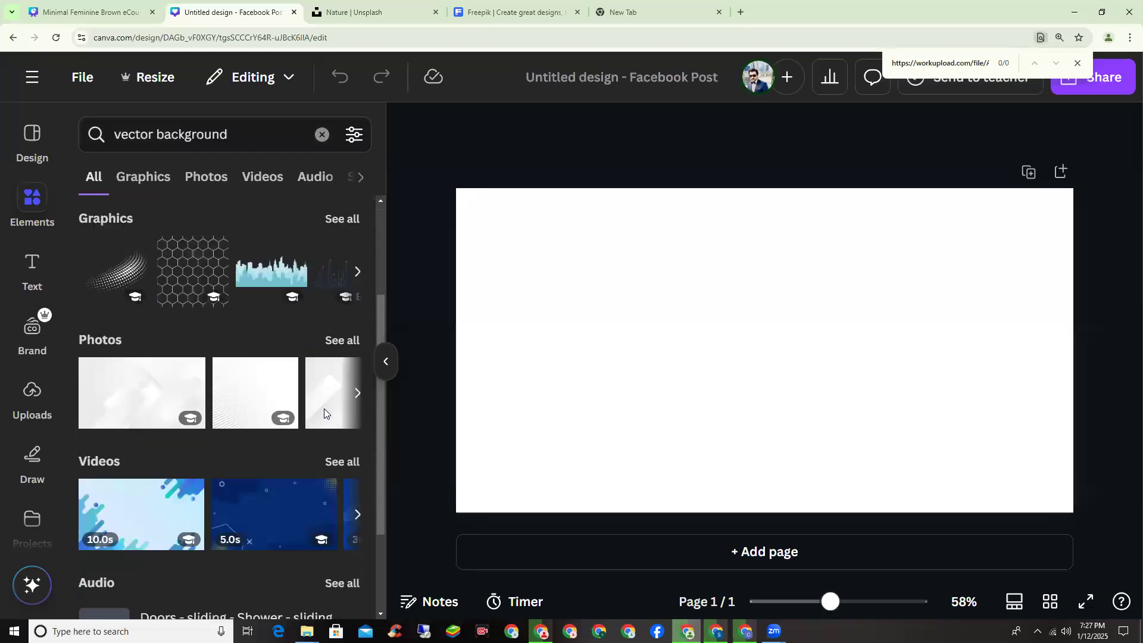
{"action": "scroll", "coordinate": [301, 396], "scroll_direction": "up", "scroll_amount": 5}
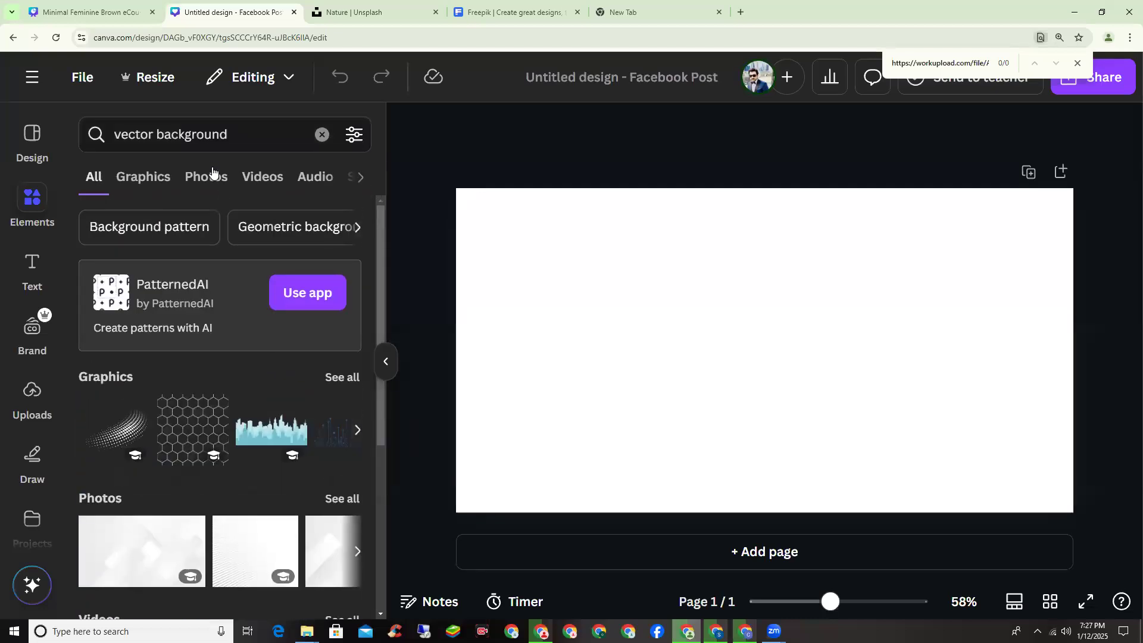
{"action": "left_click", "coordinate": [206, 178]}
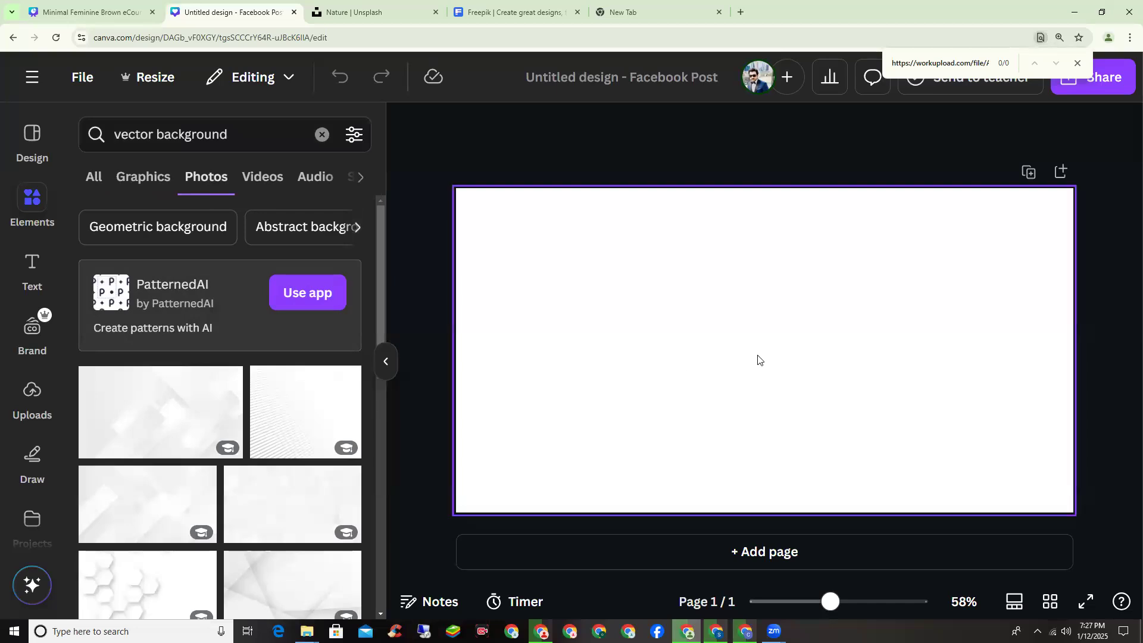
{"action": "scroll", "coordinate": [775, 366], "scroll_direction": "down", "scroll_amount": 1}
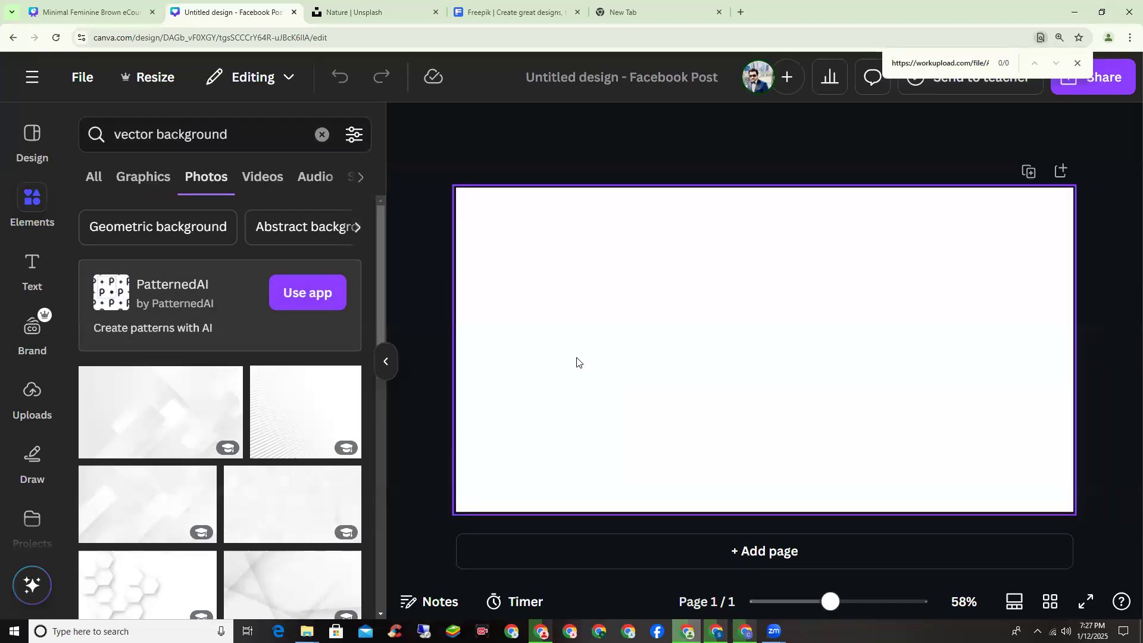
{"action": "scroll", "coordinate": [304, 393], "scroll_direction": "down", "scroll_amount": 8}
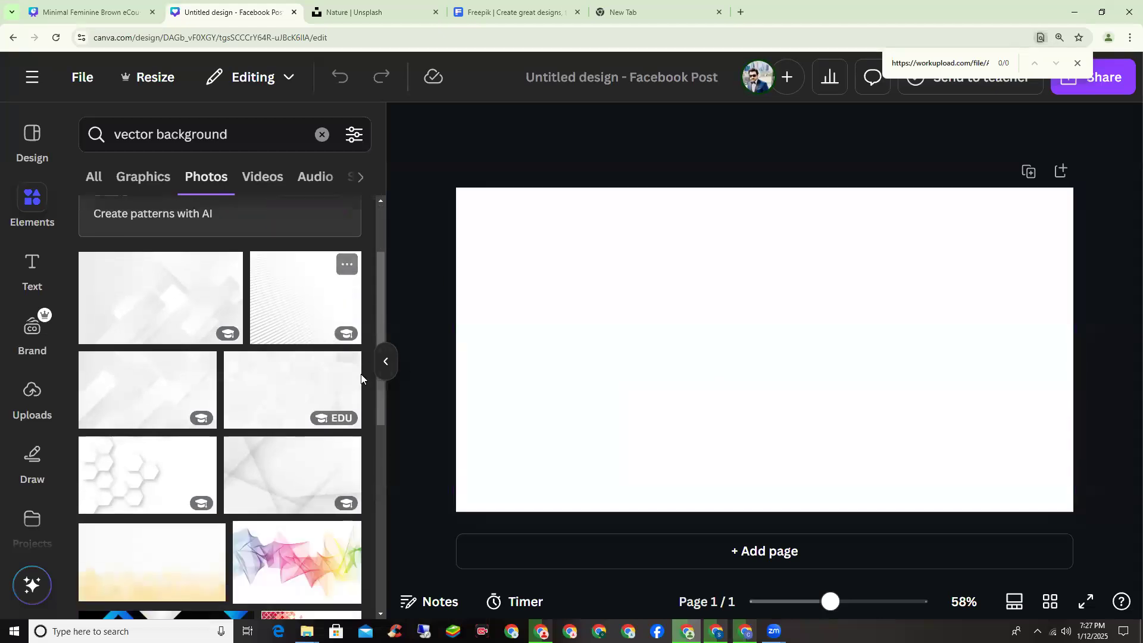
{"action": "scroll", "coordinate": [295, 418], "scroll_direction": "down", "scroll_amount": 7}
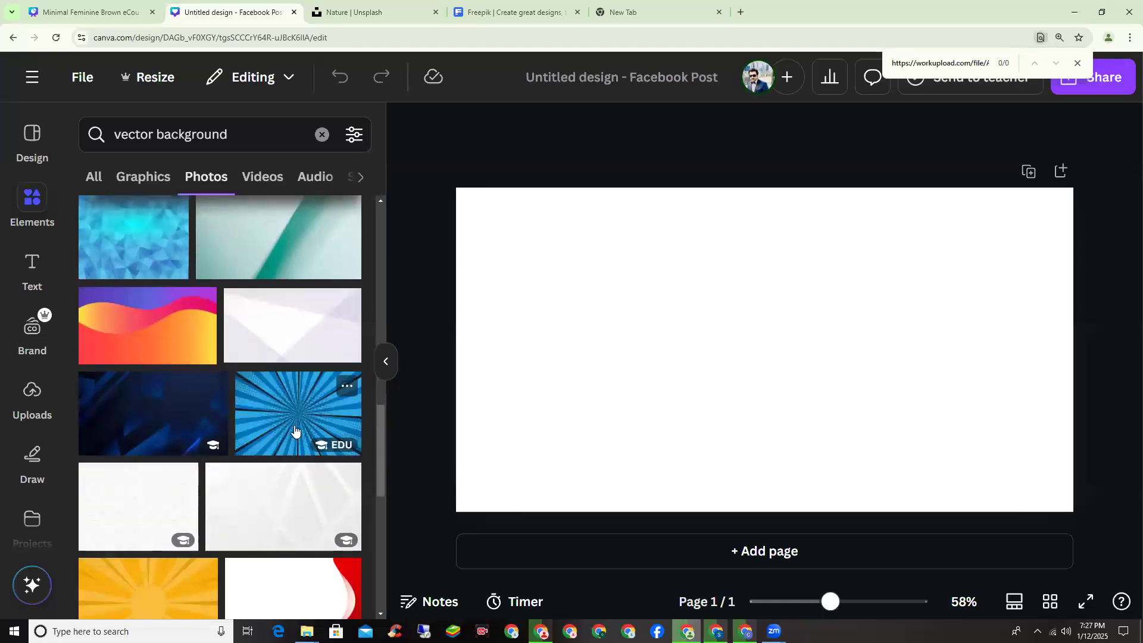
{"action": "left_click", "coordinate": [295, 428]}
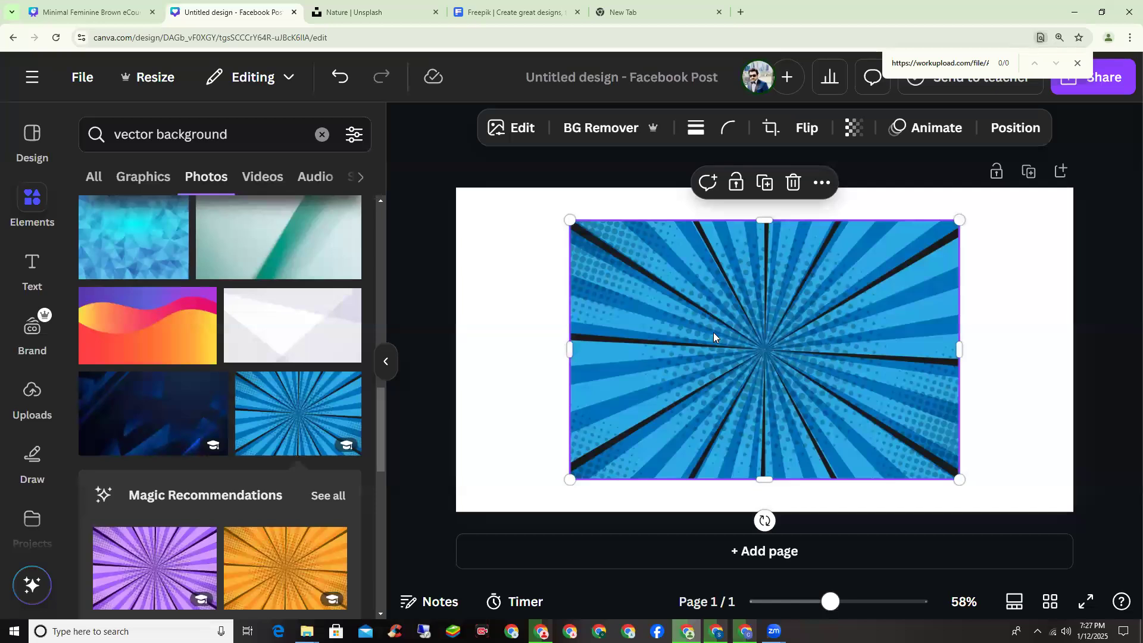
{"action": "right_click", "coordinate": [750, 338]}
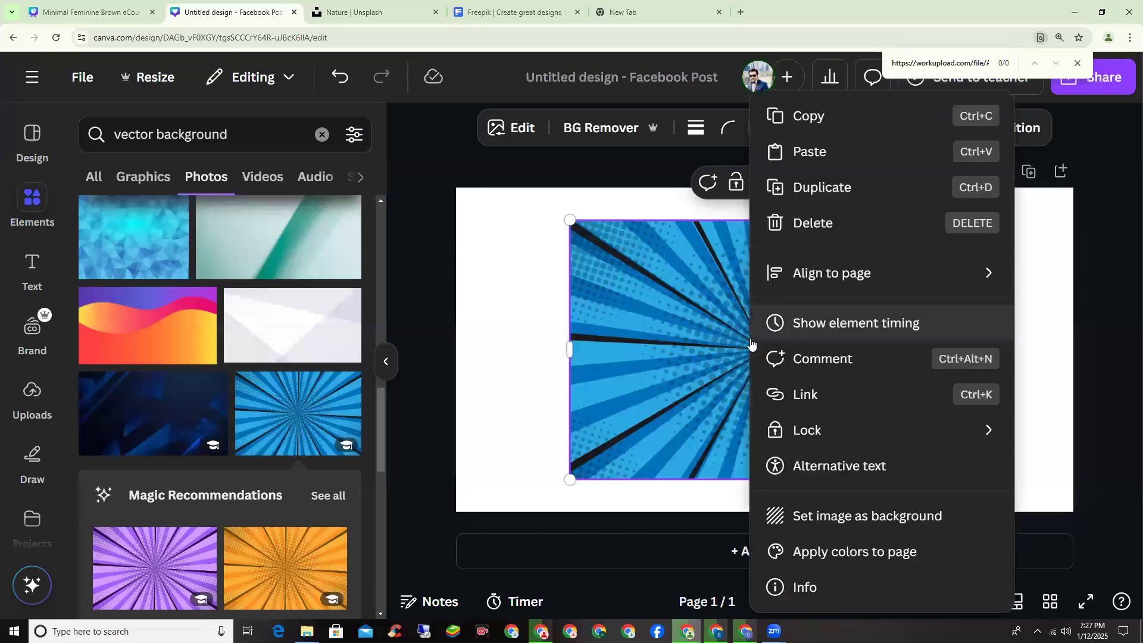
{"action": "left_click", "coordinate": [815, 518]}
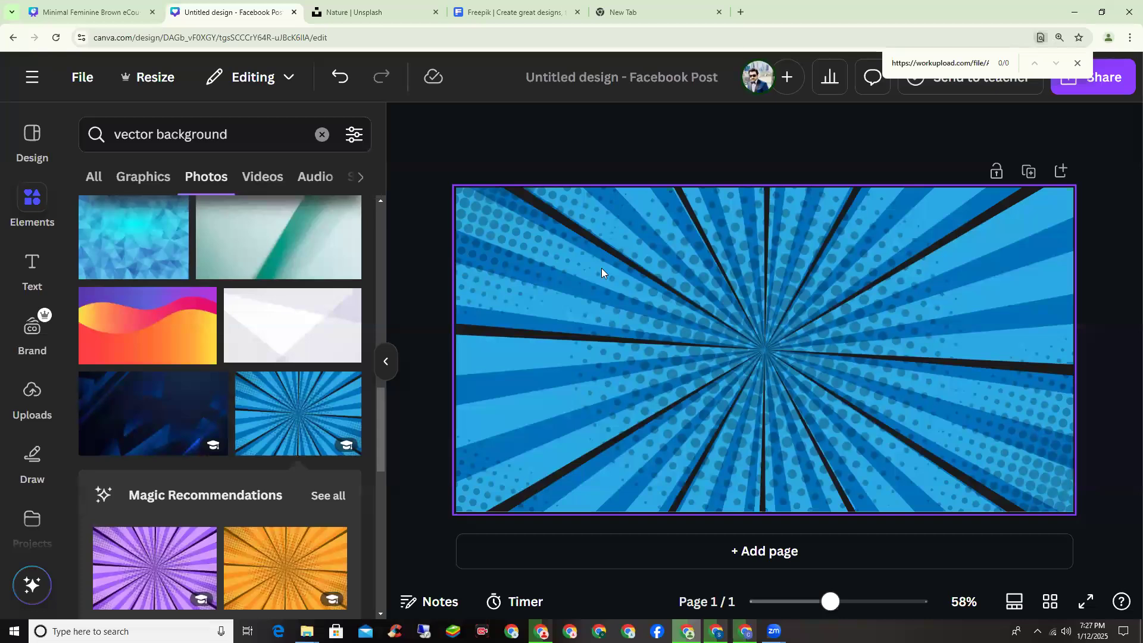
Step: Check the Facebook post outline on the Lecture No 2 slide and return to the untitled Facebook post design
{"action": "left_click", "coordinate": [125, 4]}
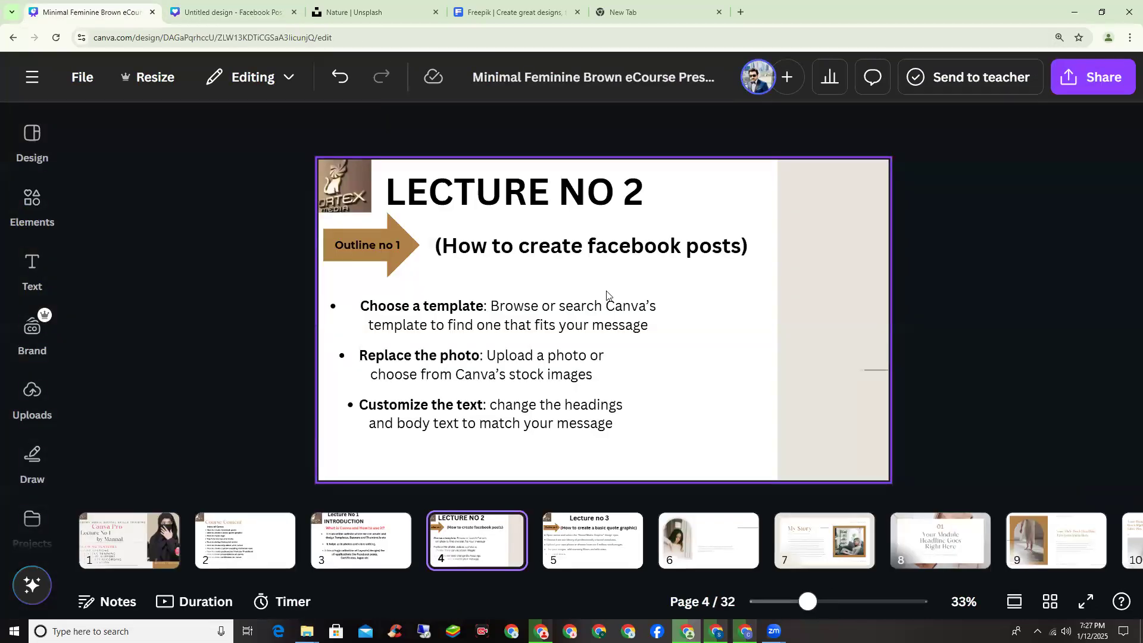
{"action": "left_click", "coordinate": [203, 19]}
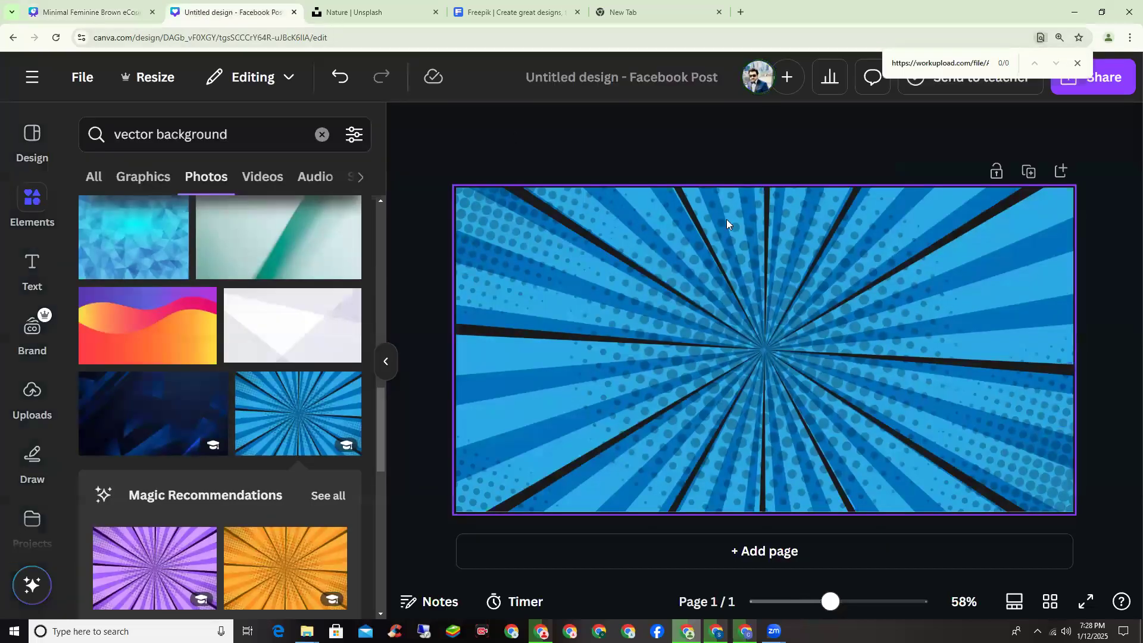
Step: Replace the elements search with "thinnking cloud"
{"action": "left_click", "coordinate": [322, 135]}
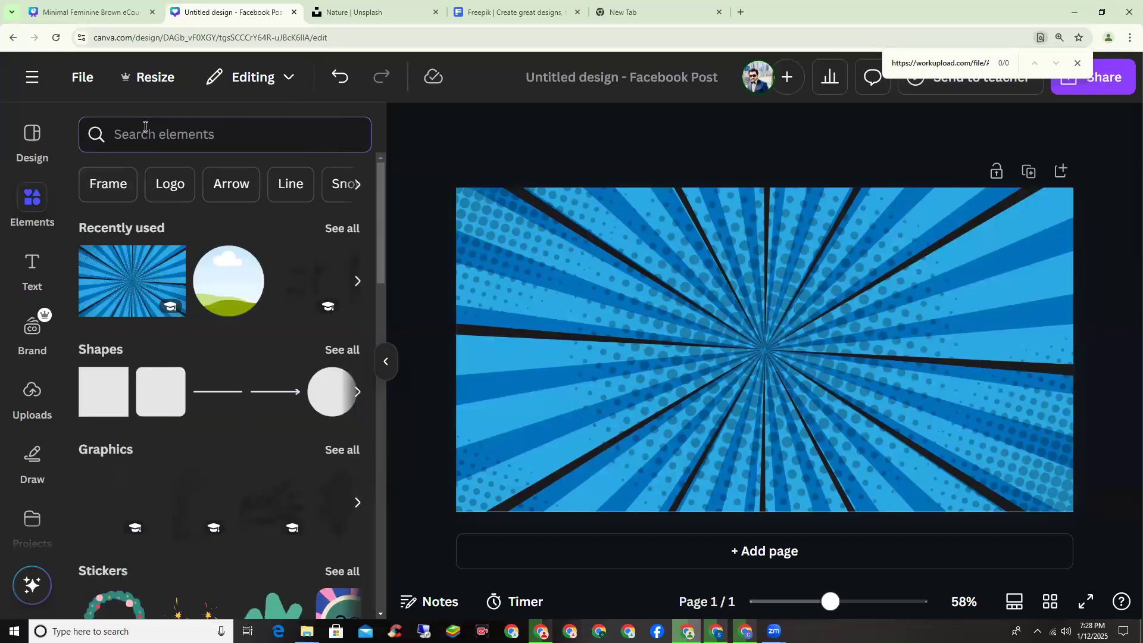
{"action": "type", "text": "thinnking"}
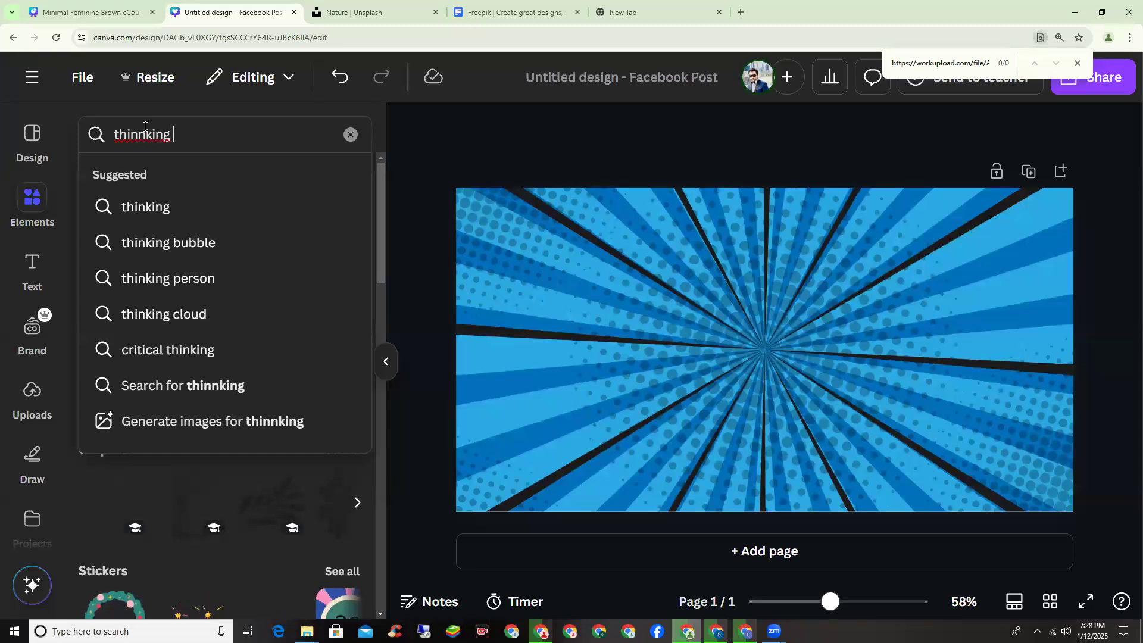
{"action": "type", "text": " cloud"}
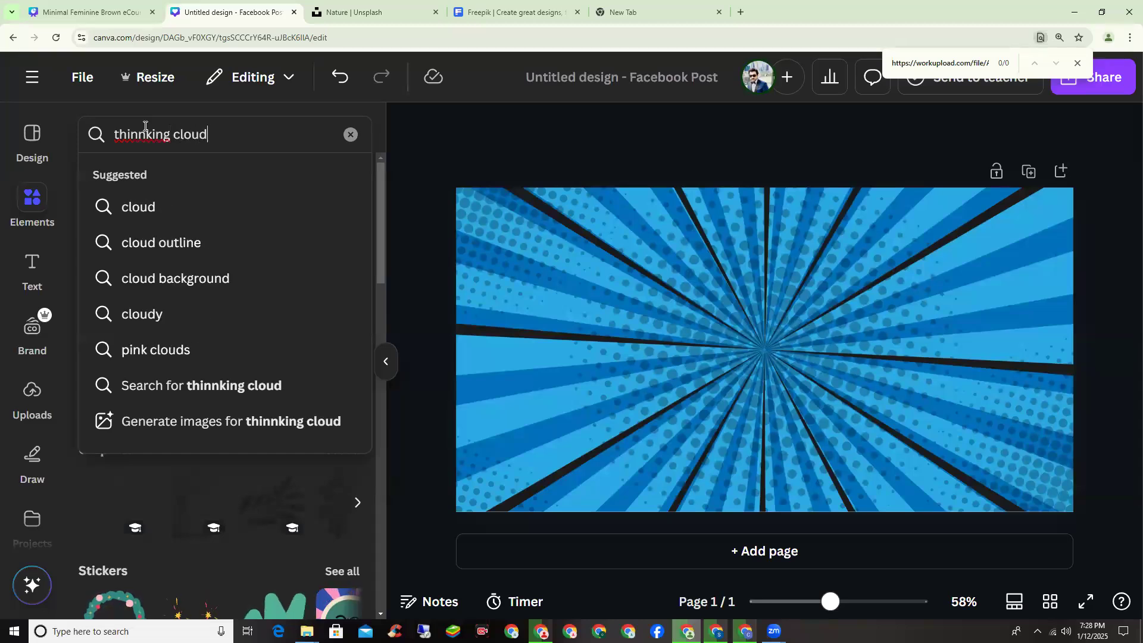
{"action": "key", "text": "Return"}
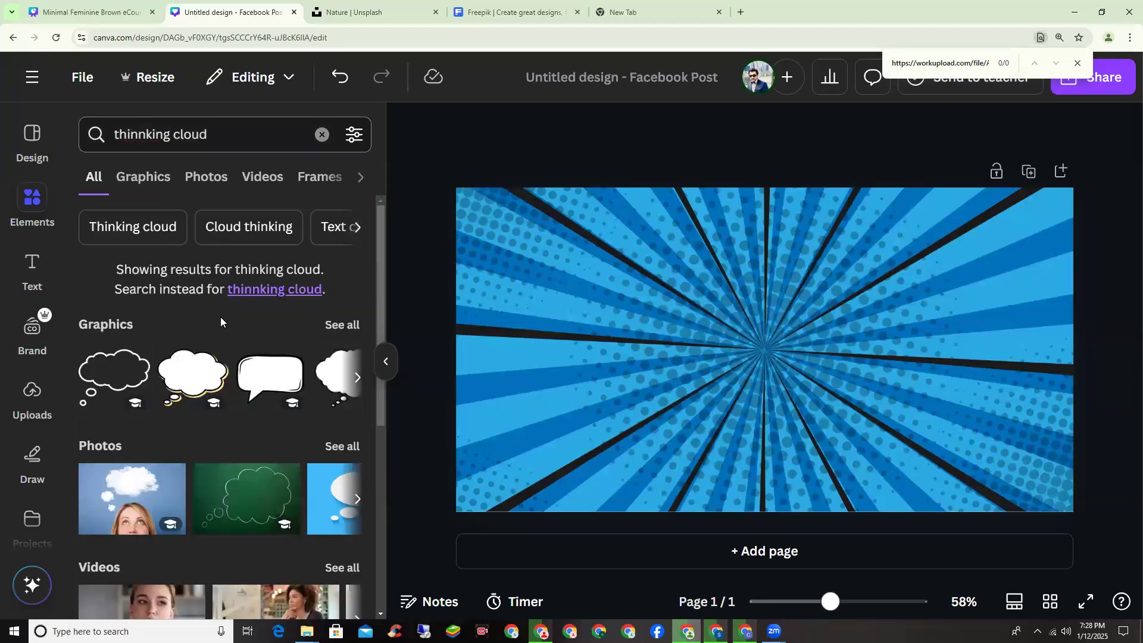
Step: Add the white thought cloud graphic with a black outline and grey shadow from the graphics results to the page
{"action": "left_click", "coordinate": [358, 379]}
{"action": "left_click", "coordinate": [358, 379]}
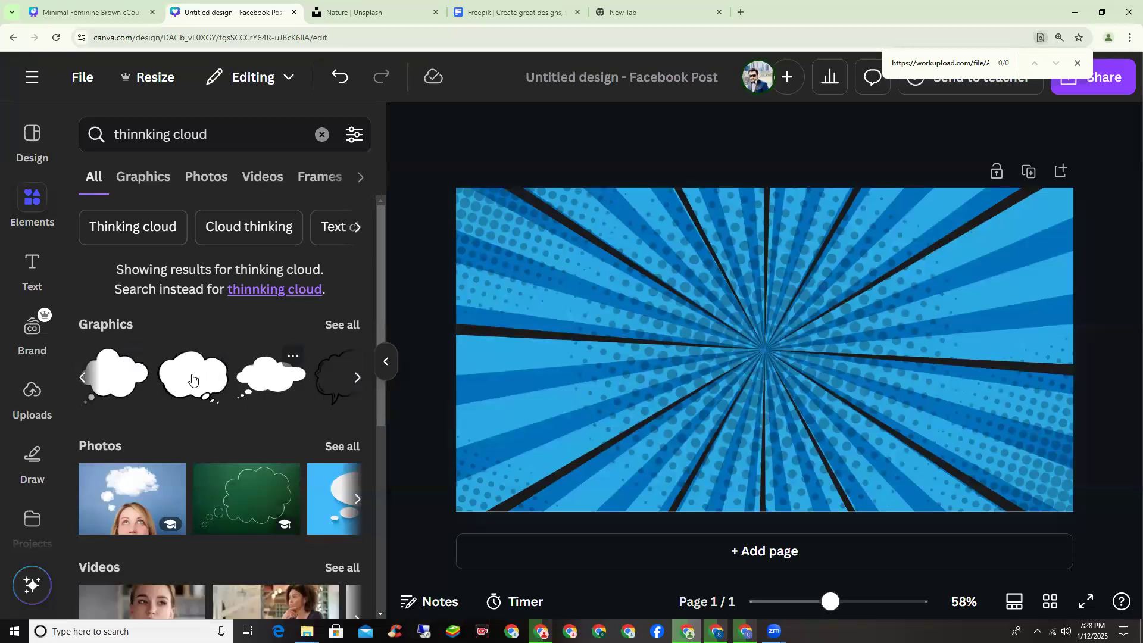
{"action": "left_click", "coordinate": [83, 379]}
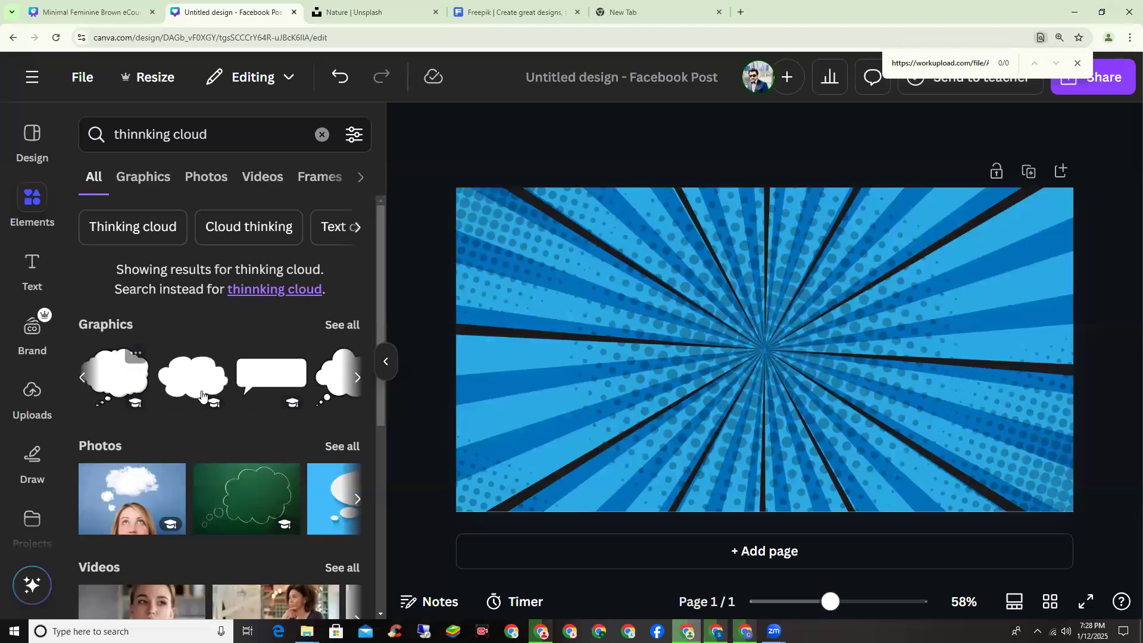
{"action": "left_click", "coordinate": [117, 380]}
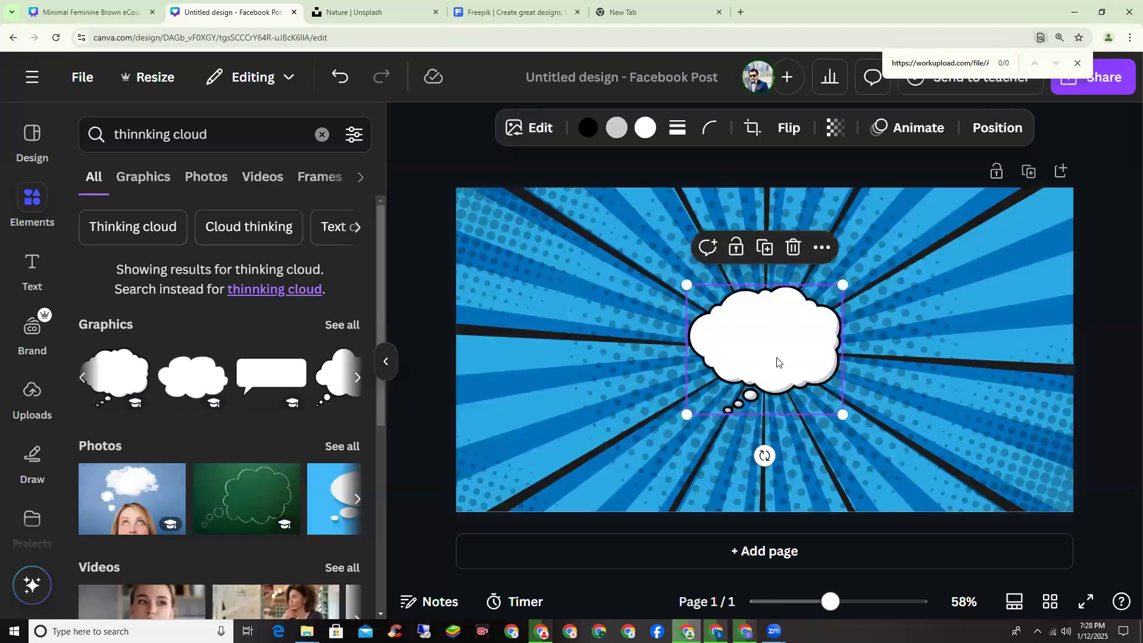
Step: Enlarge the thought cloud slightly and place it around the centre of the sunburst
{"action": "left_click_drag", "start_coordinate": [841, 414], "coordinate": [859, 428]}
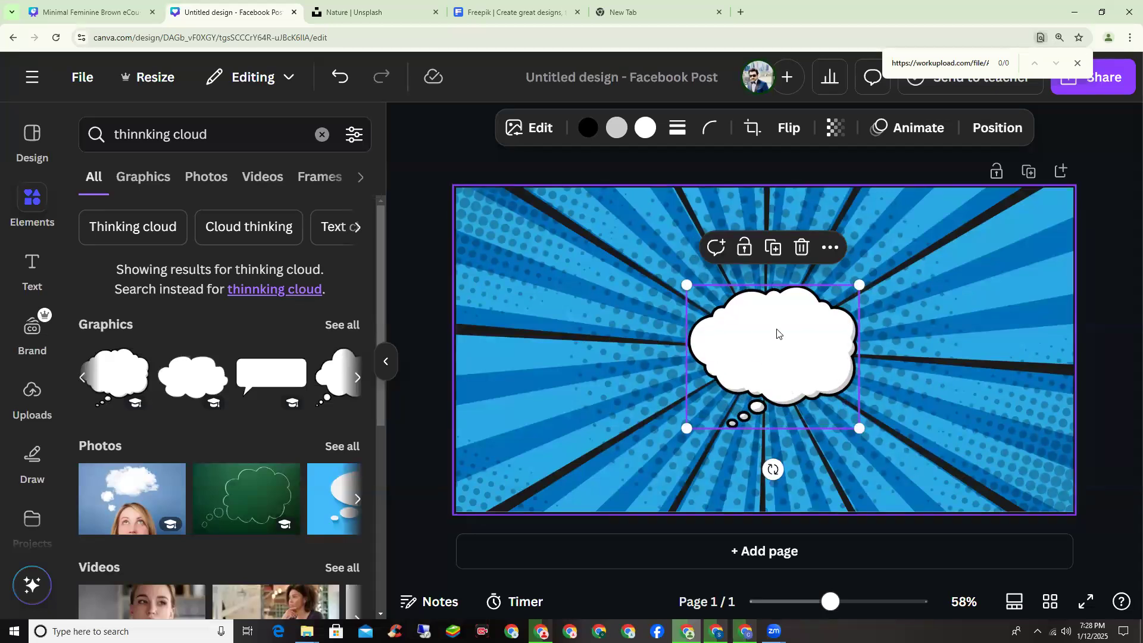
{"action": "left_click_drag", "start_coordinate": [760, 323], "coordinate": [743, 317]}
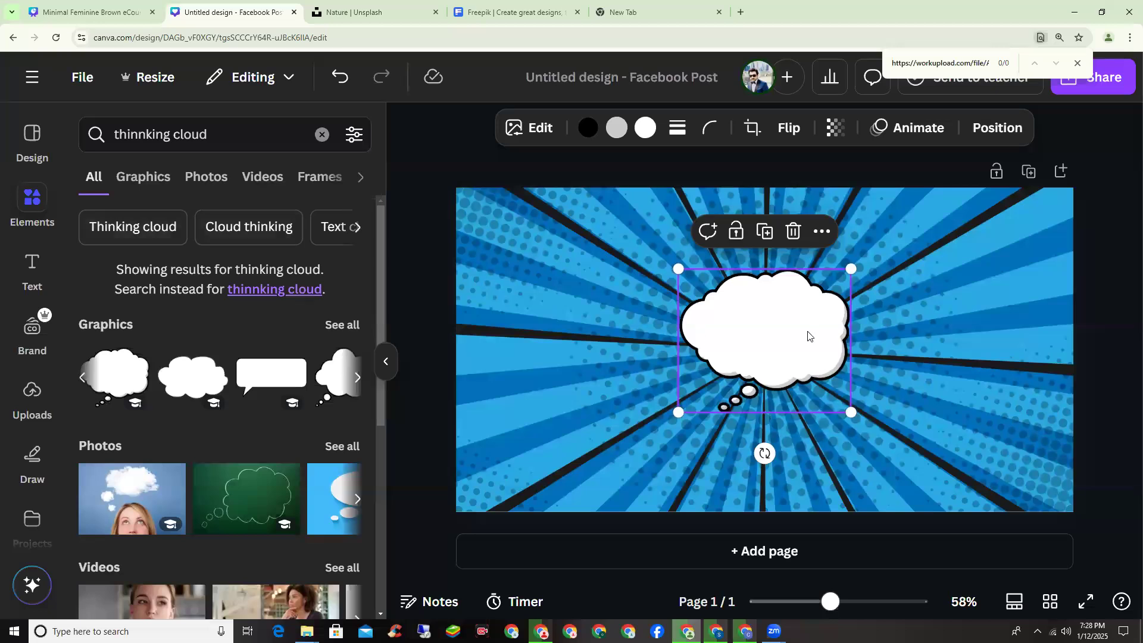
{"action": "left_click_drag", "start_coordinate": [796, 319], "coordinate": [800, 325]}
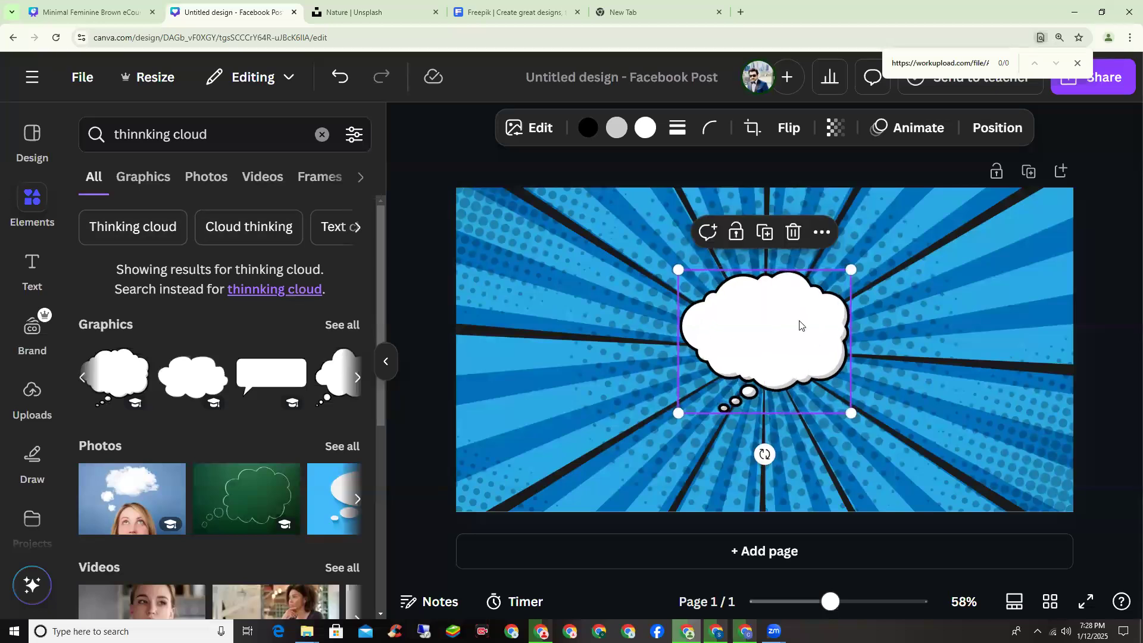
{"action": "left_click_drag", "start_coordinate": [855, 256], "coordinate": [870, 244]}
{"action": "left_click", "coordinate": [919, 382]}
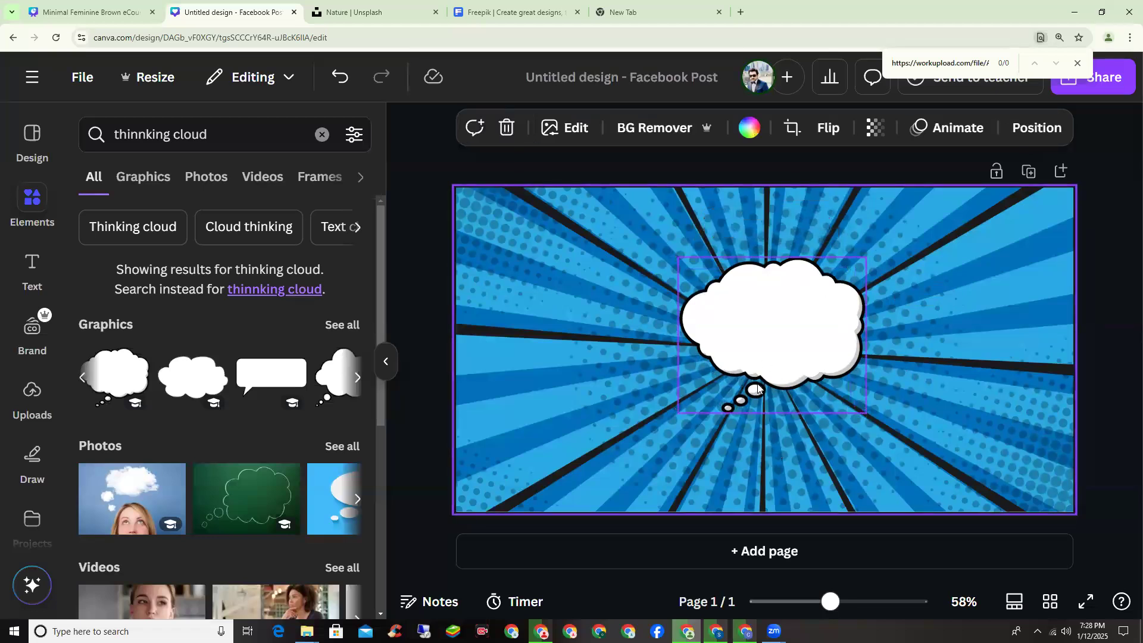
Step: Recolour the thought cloud's grey shadow to coral red from the default solid colours
{"action": "left_click", "coordinate": [758, 389]}
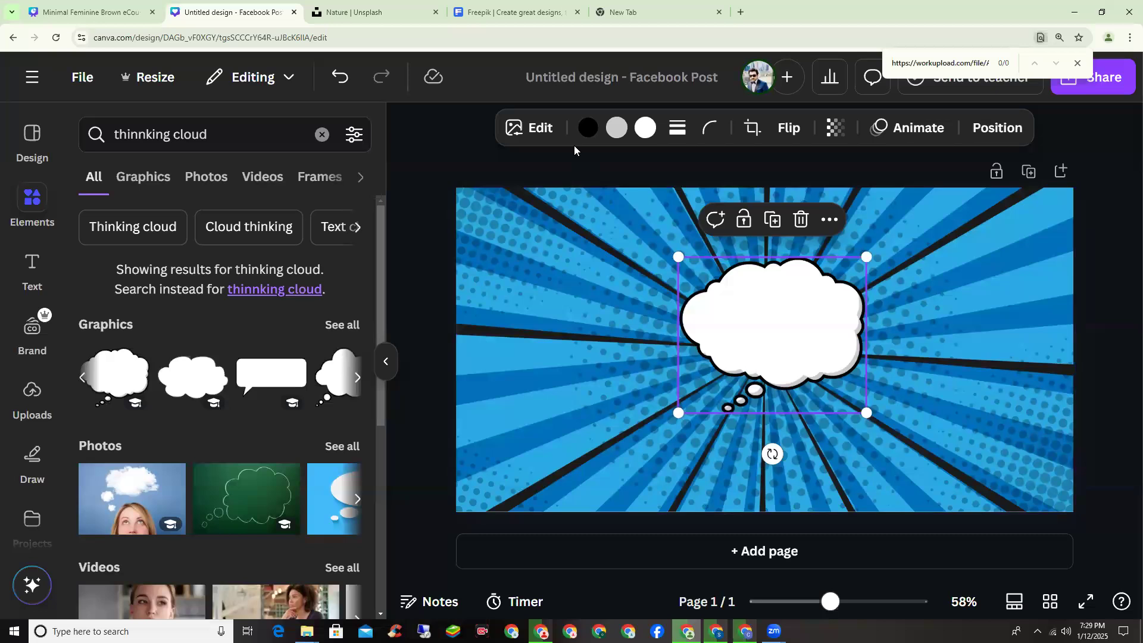
{"action": "left_click", "coordinate": [617, 127]}
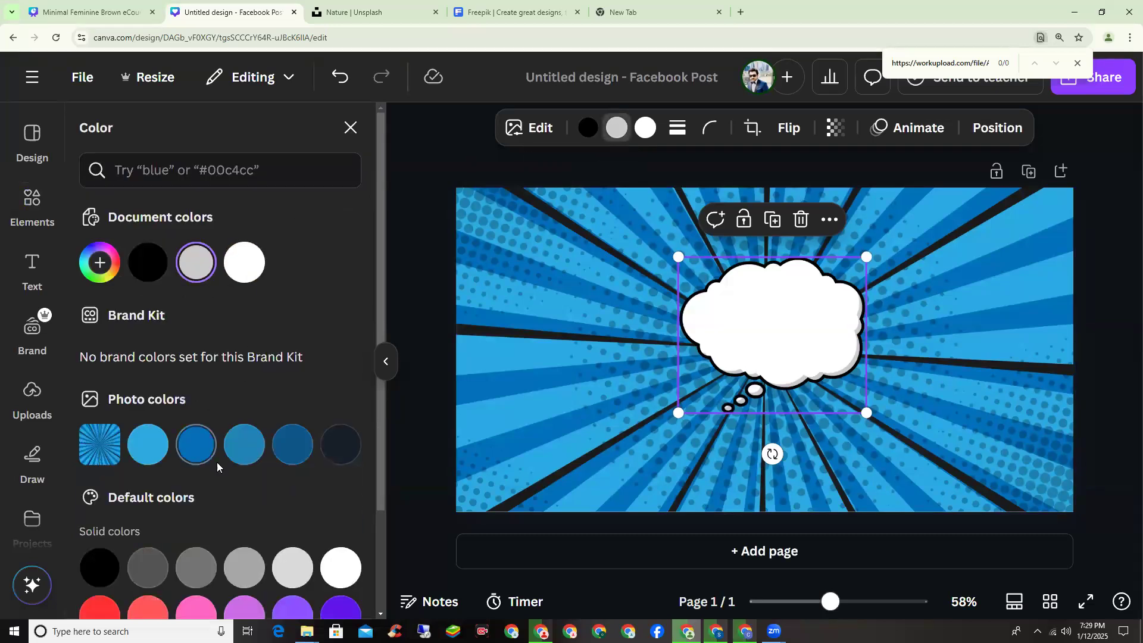
{"action": "scroll", "coordinate": [218, 466], "scroll_direction": "down", "scroll_amount": 3}
{"action": "left_click", "coordinate": [148, 487]}
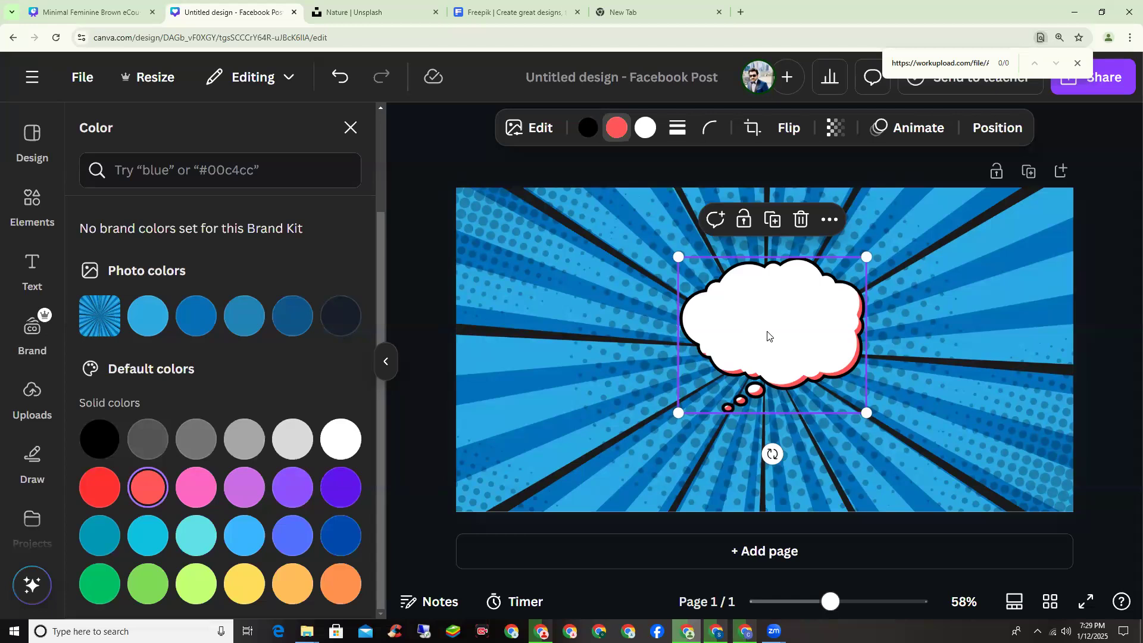
Step: Try a light blue fill on the thought cloud and restore its white fill
{"action": "left_click", "coordinate": [646, 128]}
{"action": "left_click", "coordinate": [244, 535]}
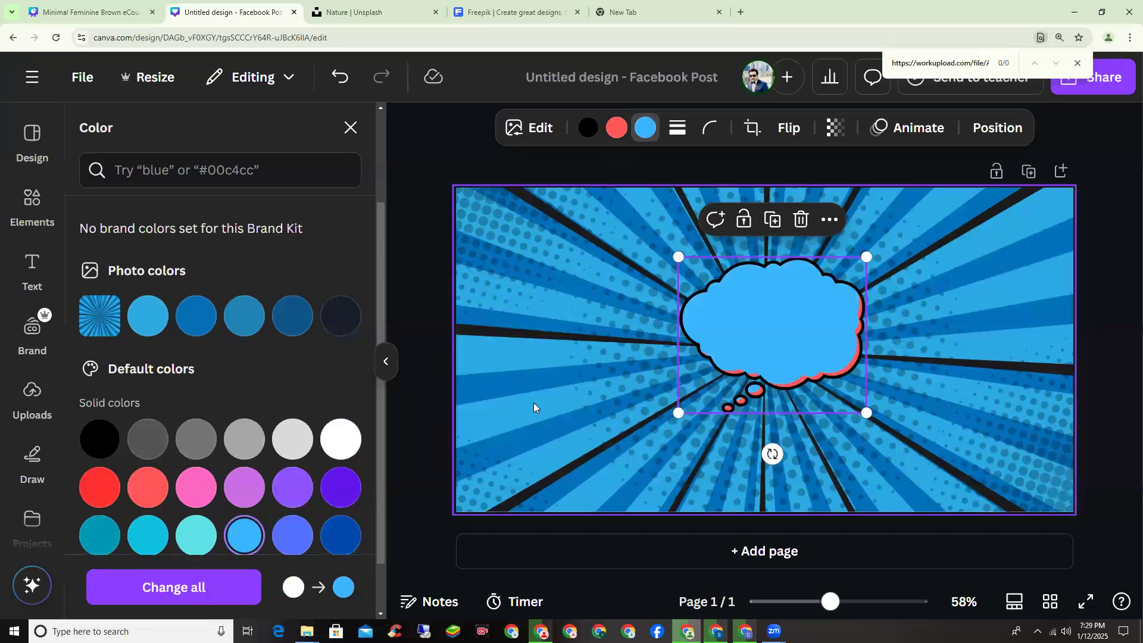
{"action": "left_click", "coordinate": [350, 439]}
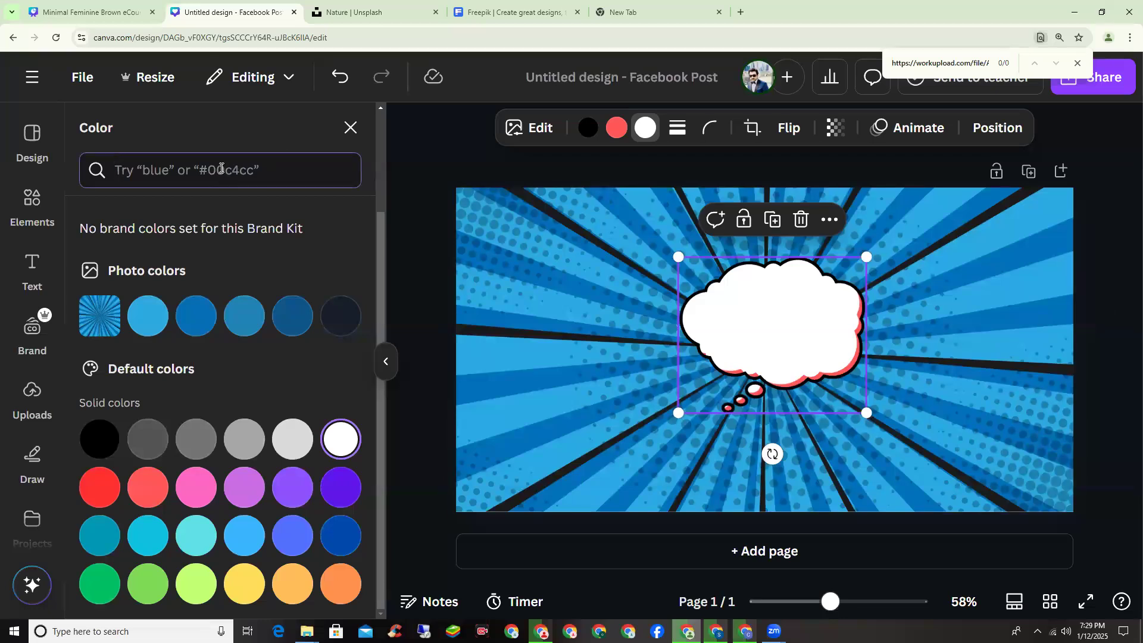
{"action": "type", "text": "25"}
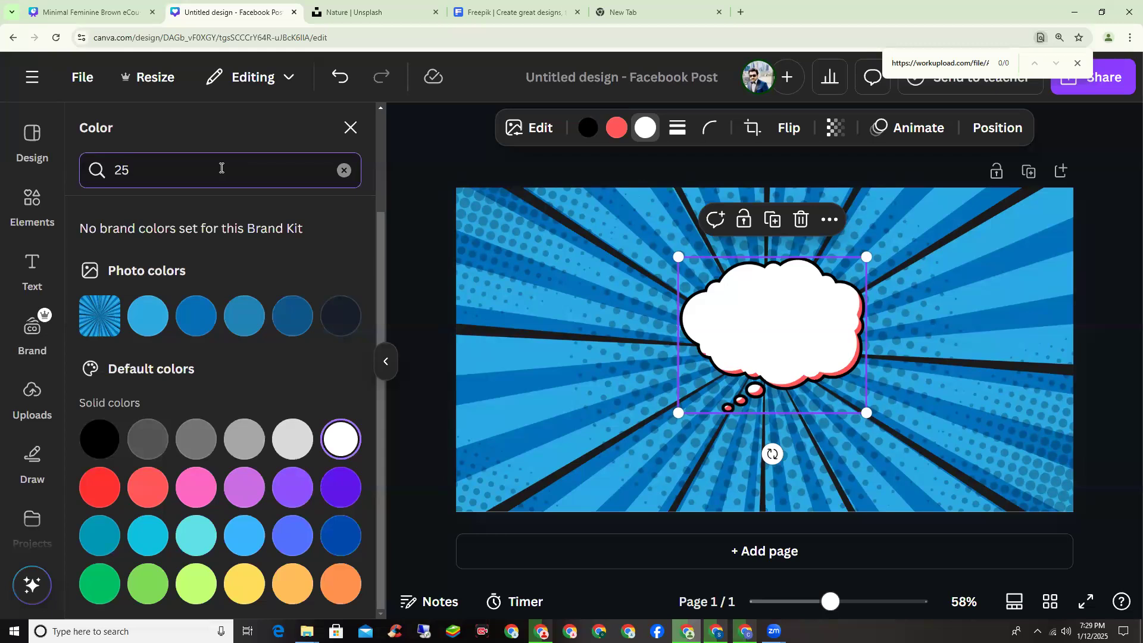
{"action": "left_click", "coordinate": [343, 171]}
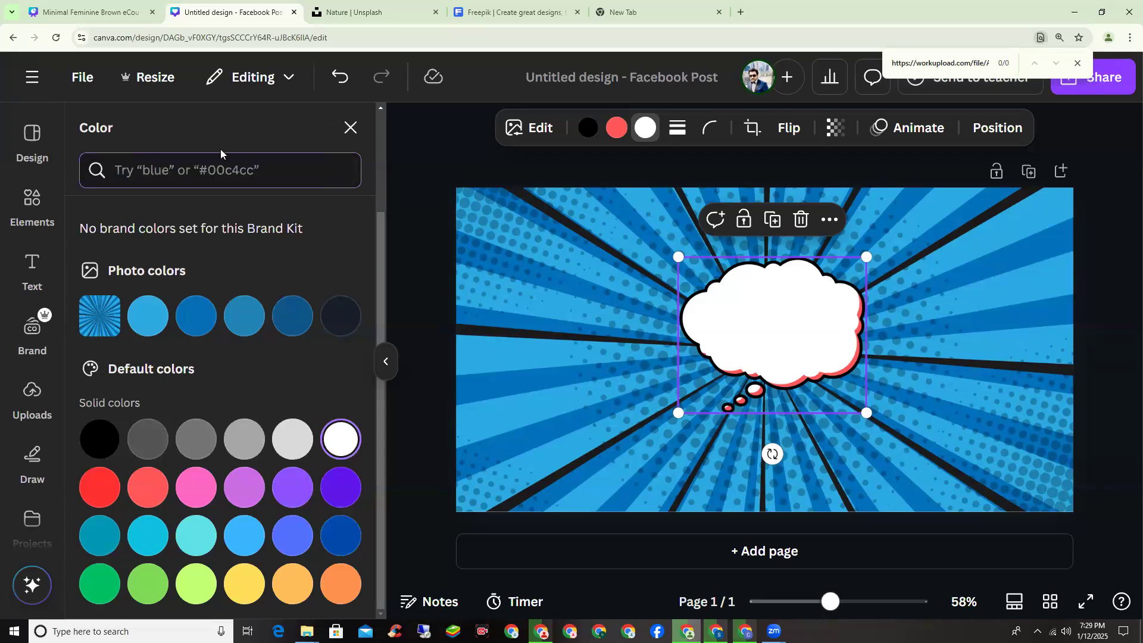
{"action": "left_click", "coordinate": [351, 128]}
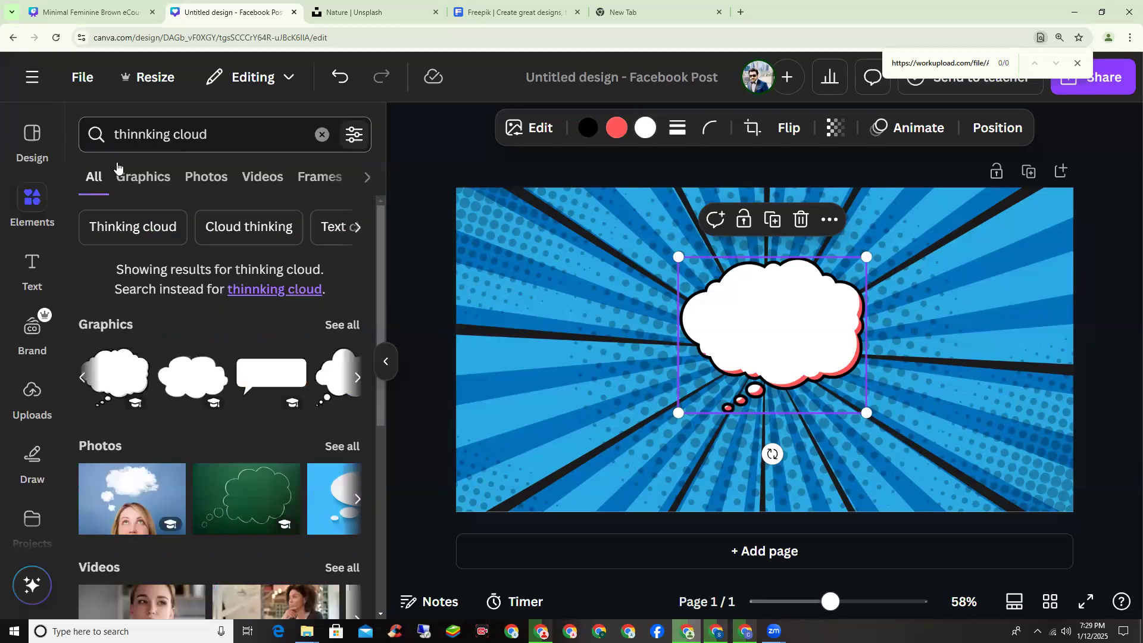
Step: Search the elements for "25% off"
{"action": "left_click", "coordinate": [319, 136]}
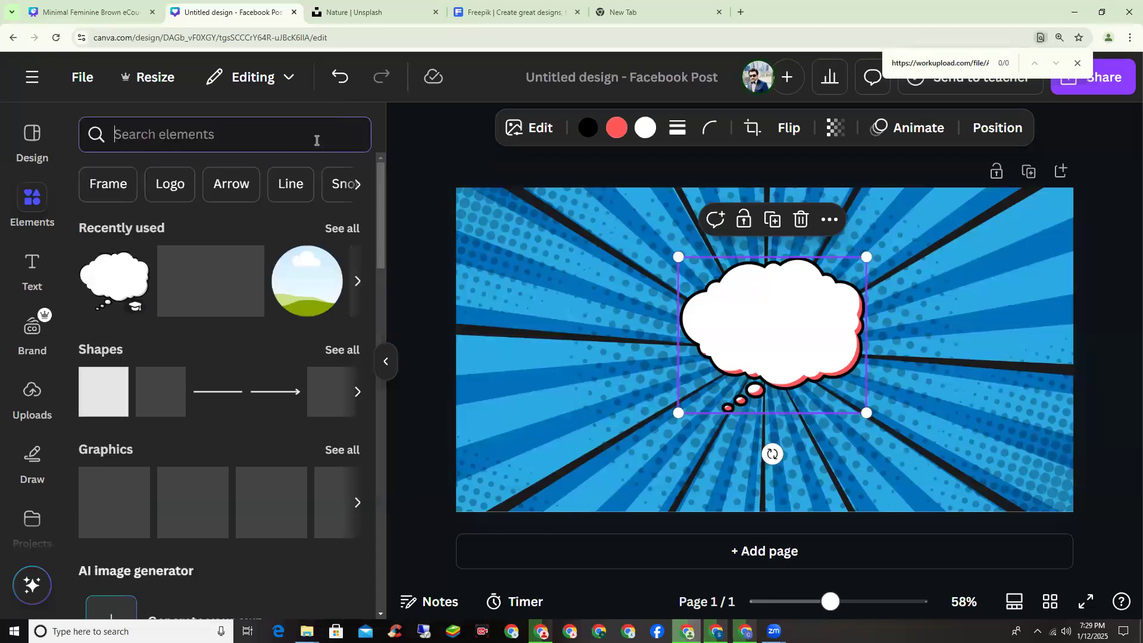
{"action": "type", "text": "25"}
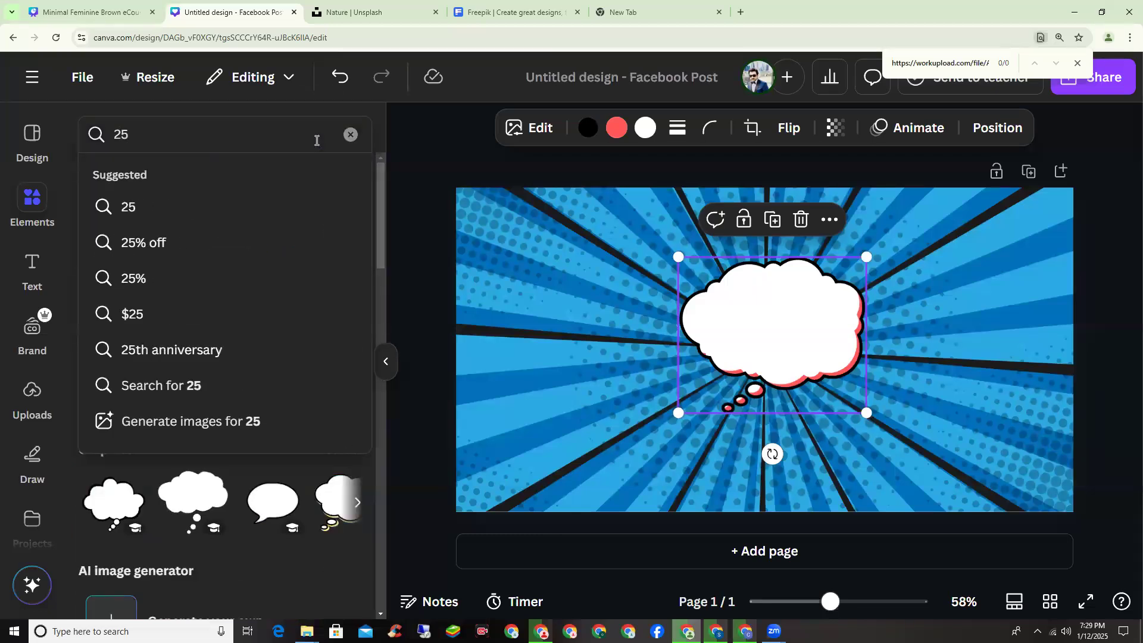
{"action": "left_click", "coordinate": [220, 243]}
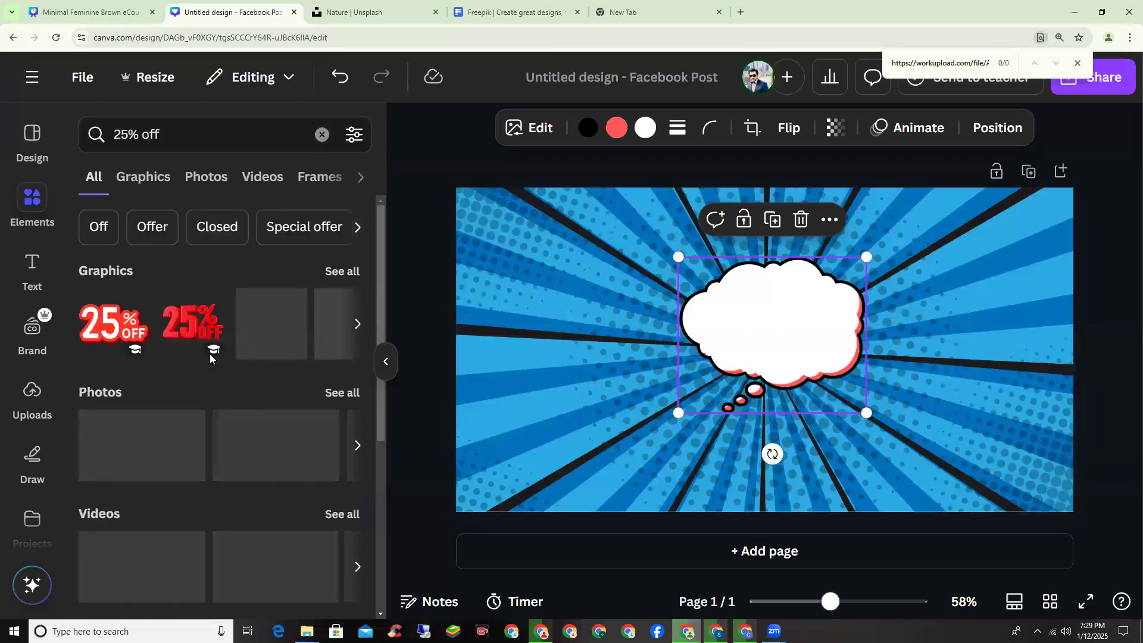
Step: Add the gold balloon "25% OFF" graphic to the page and scale it down to less than half its inserted size
{"action": "left_click", "coordinate": [358, 325]}
{"action": "left_click", "coordinate": [359, 325]}
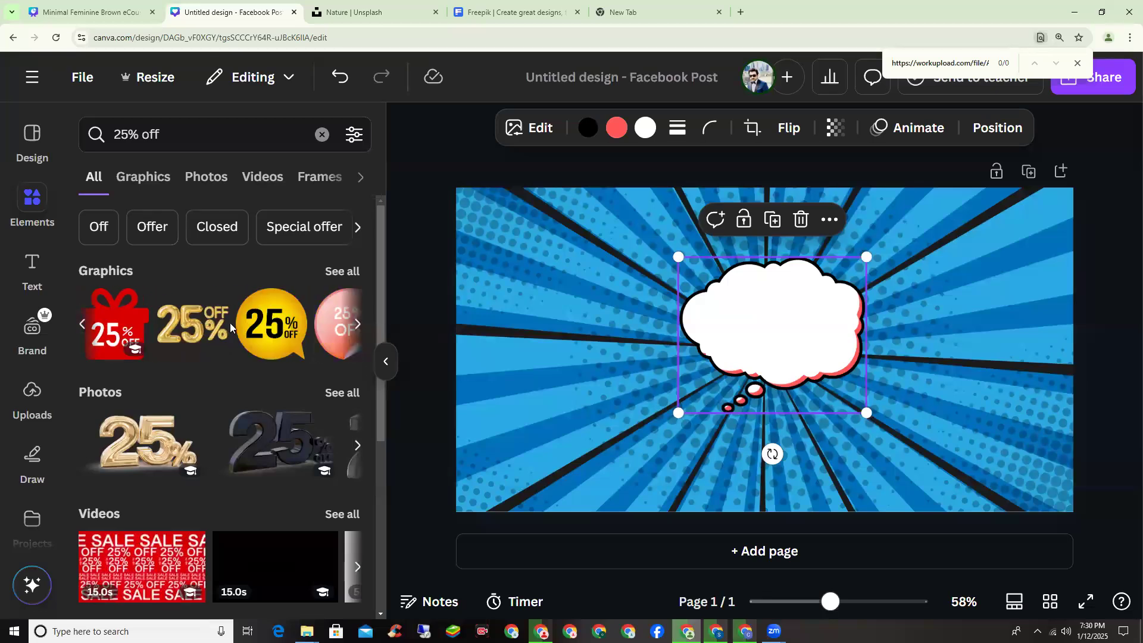
{"action": "left_click", "coordinate": [182, 337]}
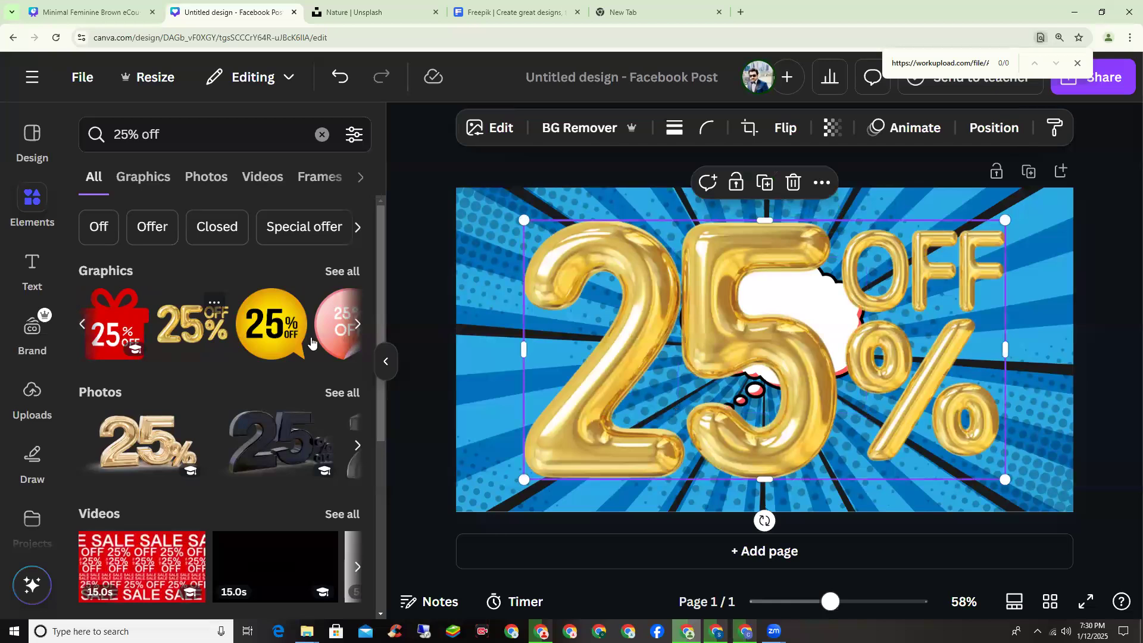
{"action": "left_click_drag", "start_coordinate": [1005, 479], "coordinate": [967, 458]}
{"action": "left_click_drag", "start_coordinate": [912, 417], "coordinate": [718, 327]}
Step: Enlarge the thought cloud to make room for the 25% OFF graphic and reposition it near the page centre
{"action": "left_click", "coordinate": [710, 402]}
{"action": "left_click_drag", "start_coordinate": [623, 410], "coordinate": [620, 462]}
{"action": "left_click_drag", "start_coordinate": [798, 338], "coordinate": [804, 321]}
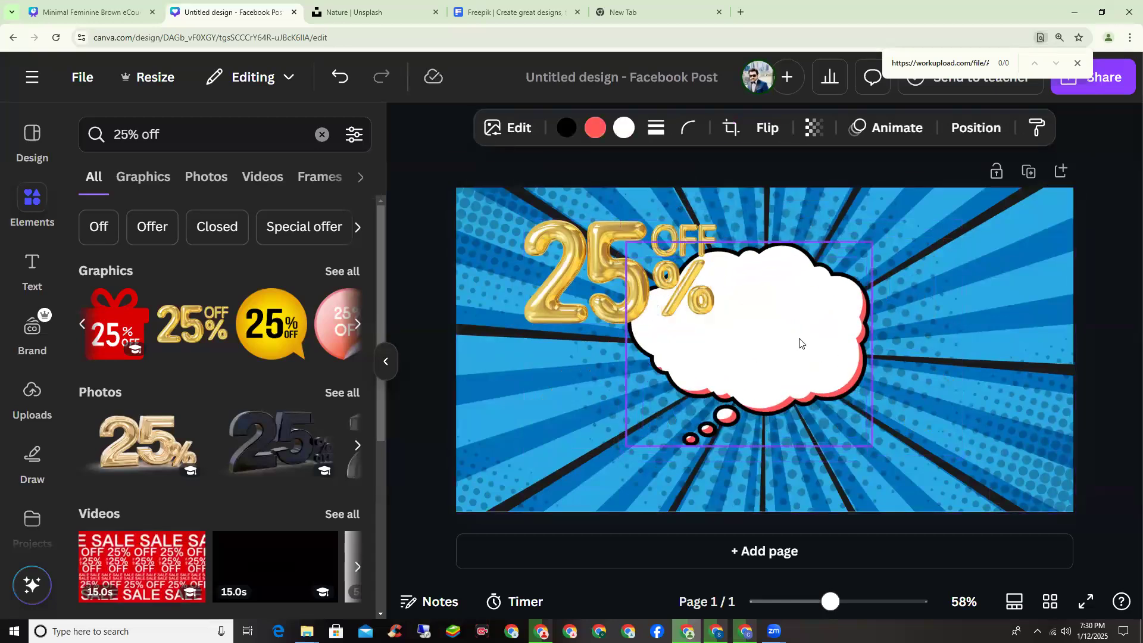
Step: Move the gold 25% OFF graphic onto the thought cloud, shrink it slightly to fit and centre it on the page
{"action": "left_click", "coordinate": [617, 269]}
{"action": "left_click_drag", "start_coordinate": [617, 270], "coordinate": [778, 333]}
{"action": "left_click", "coordinate": [911, 381]}
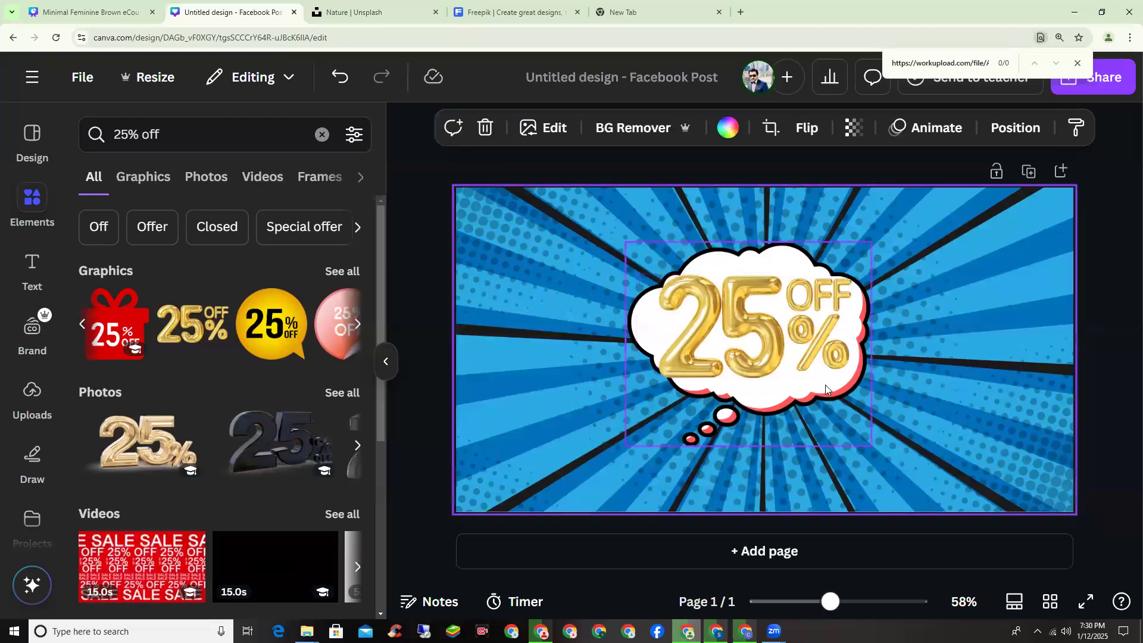
{"action": "left_click", "coordinate": [724, 338]}
{"action": "left_click_drag", "start_coordinate": [665, 374], "coordinate": [681, 366]}
{"action": "left_click", "coordinate": [783, 373]}
{"action": "left_click", "coordinate": [771, 321]}
{"action": "left_click_drag", "start_coordinate": [771, 322], "coordinate": [772, 325]}
{"action": "left_click", "coordinate": [921, 424]}
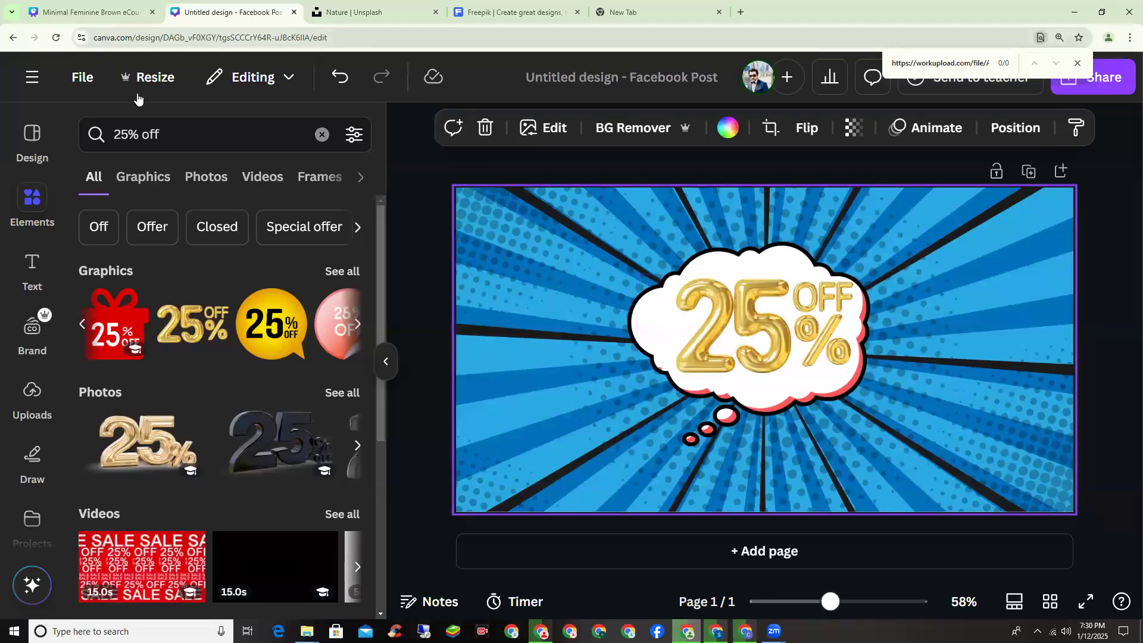
Step: Search the elements for "shop now"
{"action": "left_click", "coordinate": [322, 136]}
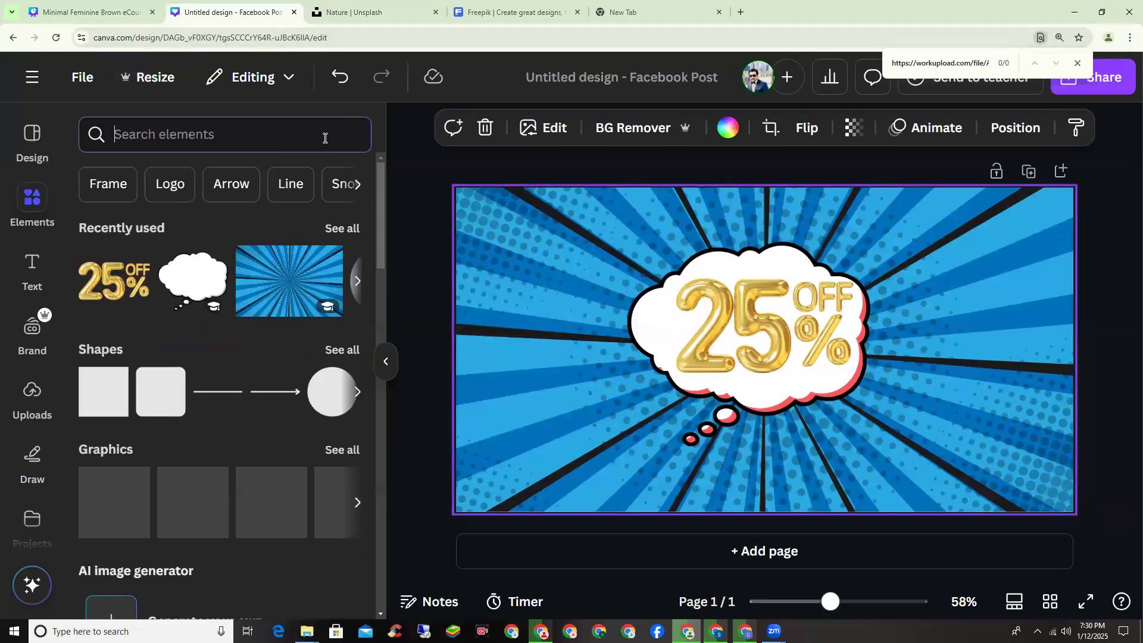
{"action": "type", "text": "shop"}
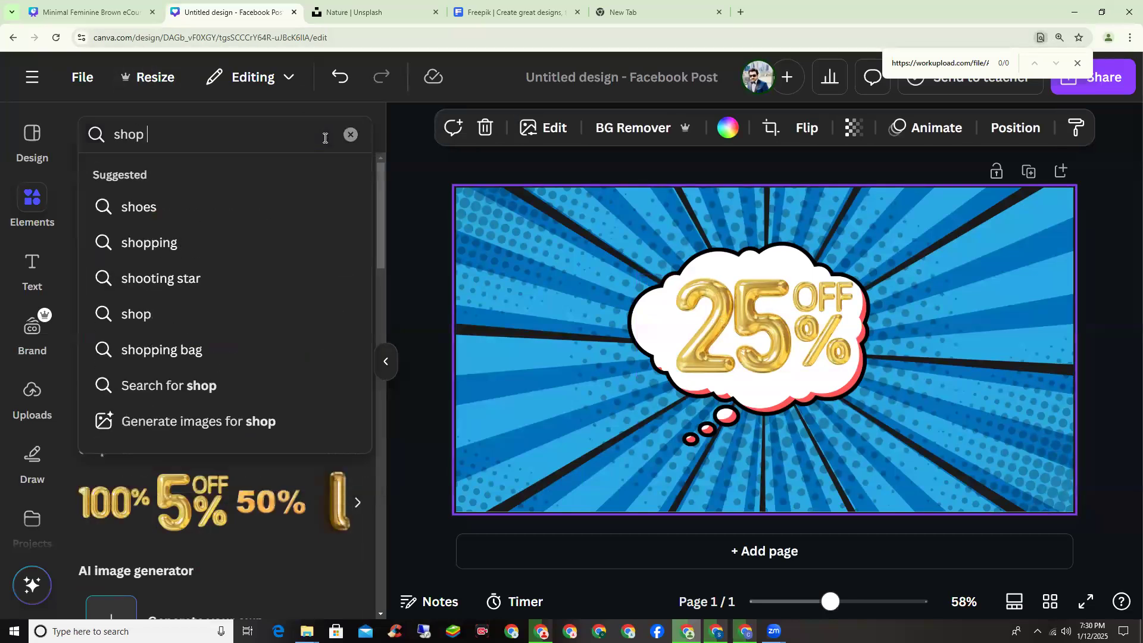
{"action": "type", "text": " now"}
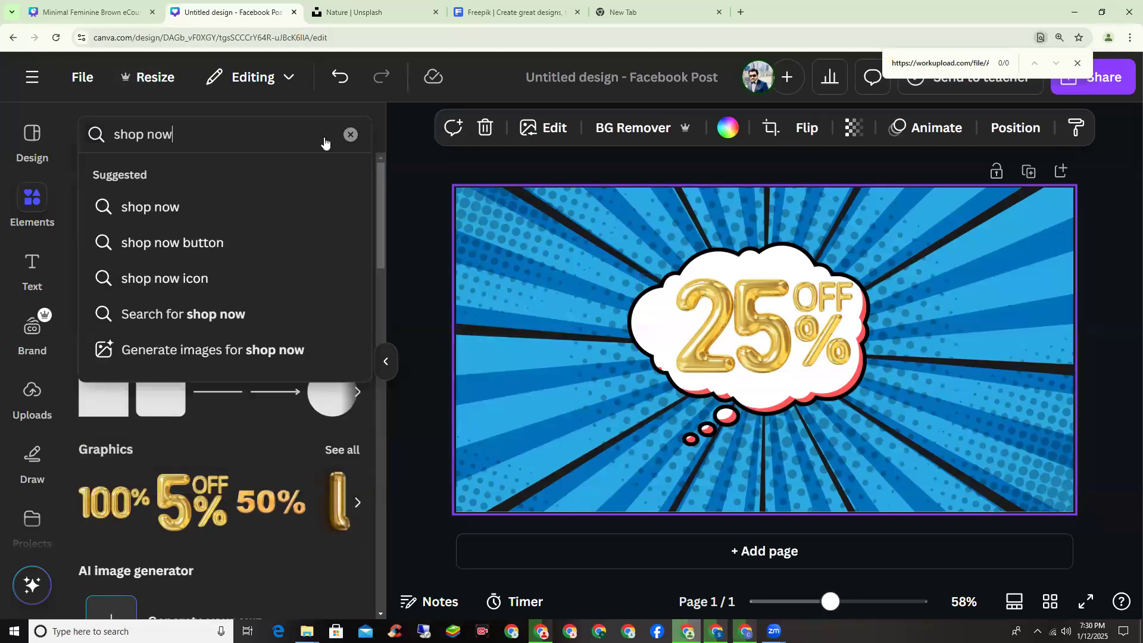
{"action": "key", "text": "Return"}
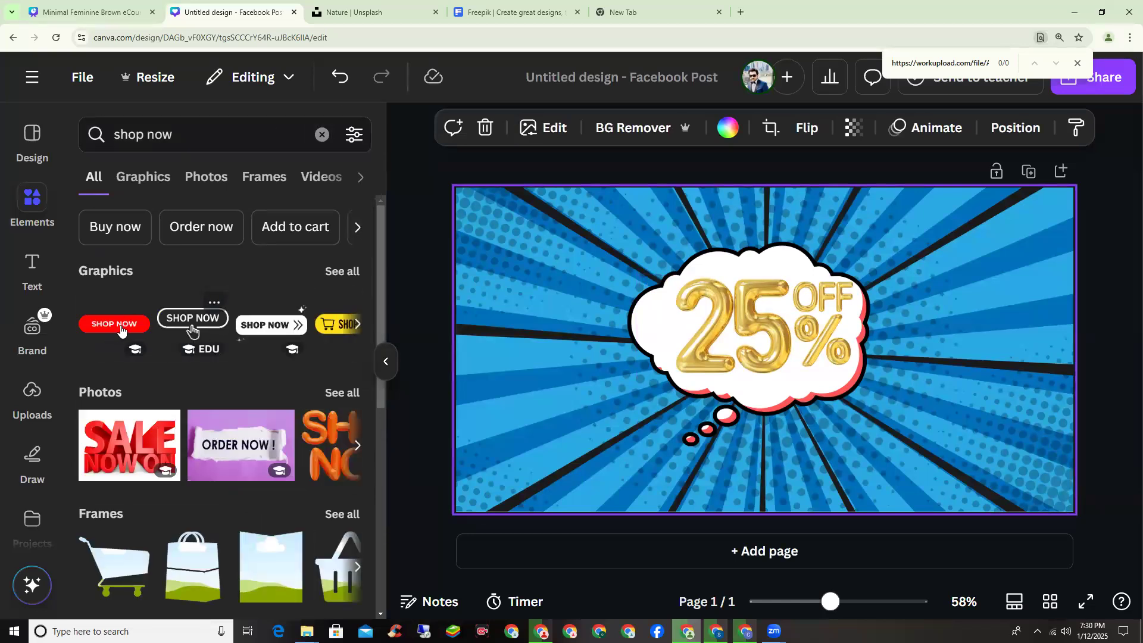
Step: Add the yellow "SHOP NOW" button graphic with the cart icon and place it below the thought cloud
{"action": "scroll", "coordinate": [237, 365], "scroll_direction": "down", "scroll_amount": 2}
{"action": "scroll", "coordinate": [337, 265], "scroll_direction": "up", "scroll_amount": 1}
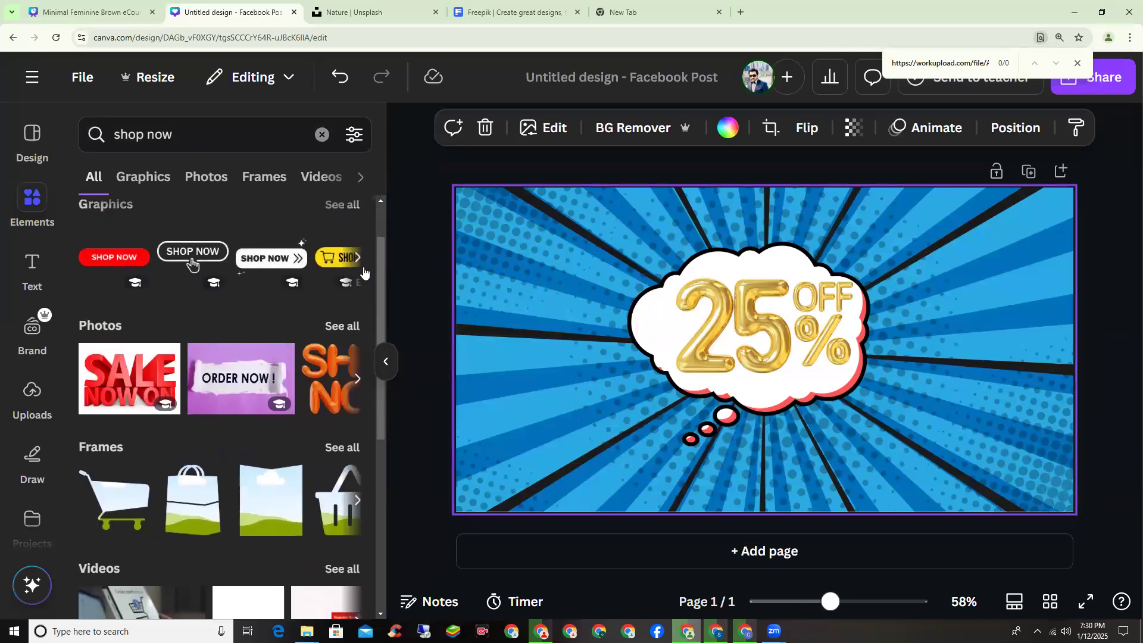
{"action": "left_click", "coordinate": [340, 265]}
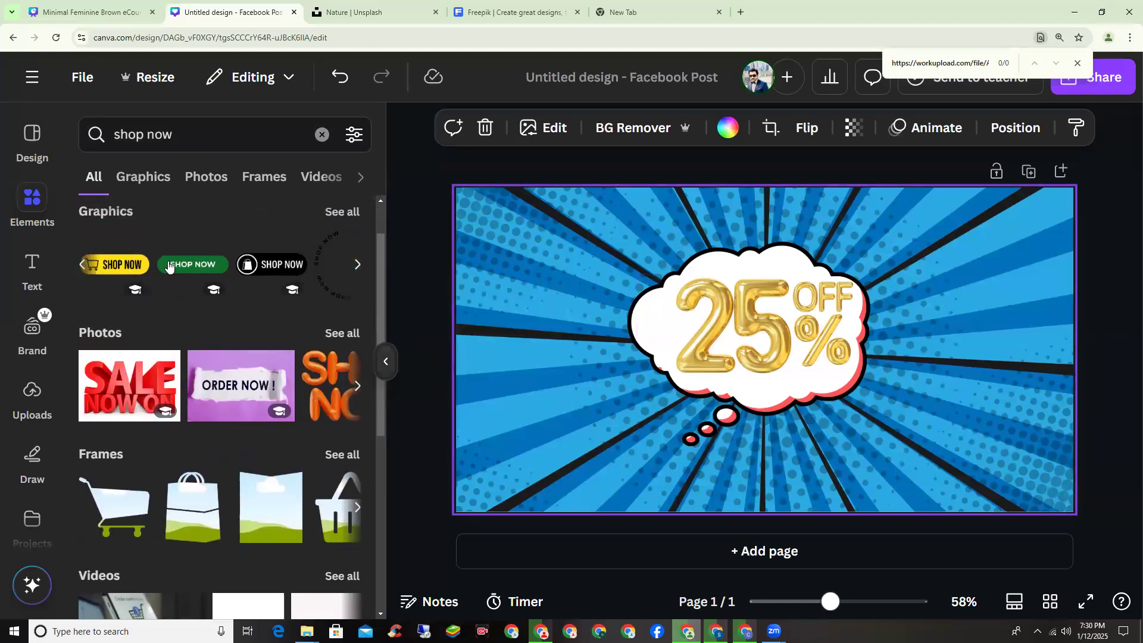
{"action": "left_click_drag", "start_coordinate": [828, 362], "coordinate": [827, 486]}
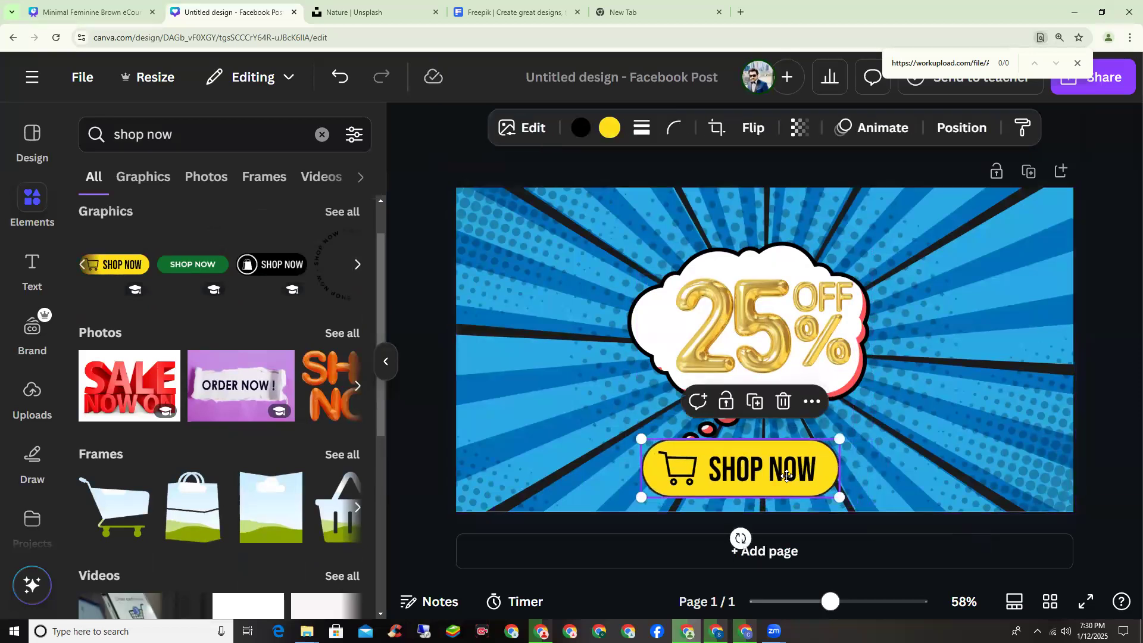
{"action": "left_click", "coordinate": [776, 355]}
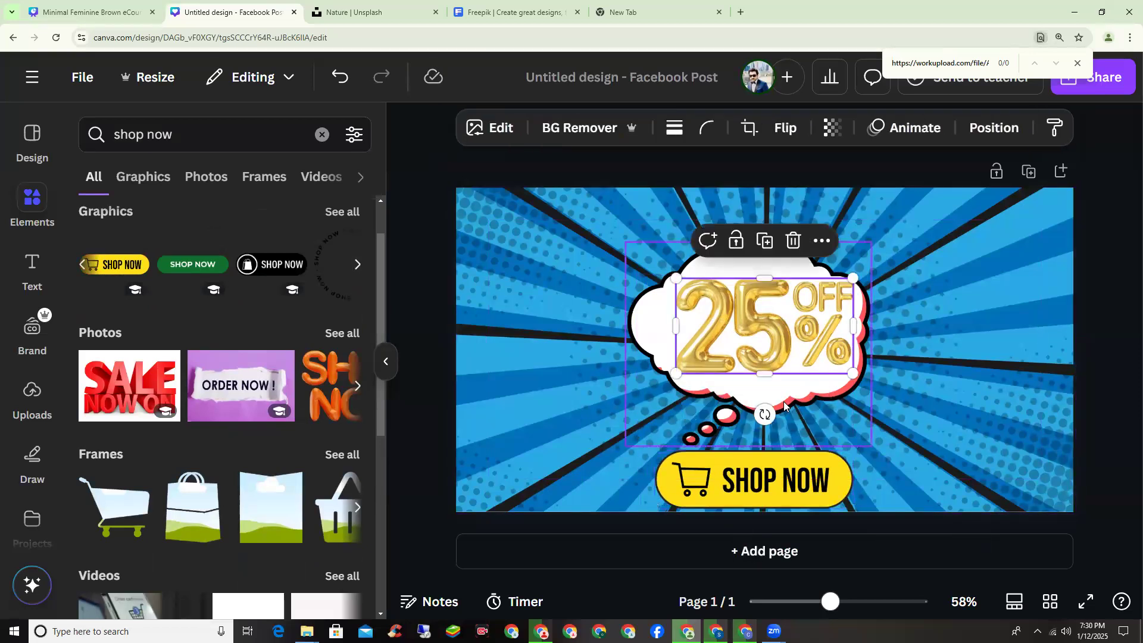
Step: Shrink the thought cloud and 25% OFF graphic slightly, and centre the SHOP NOW button horizontally on the page beneath them
{"action": "left_click", "coordinate": [784, 406]}
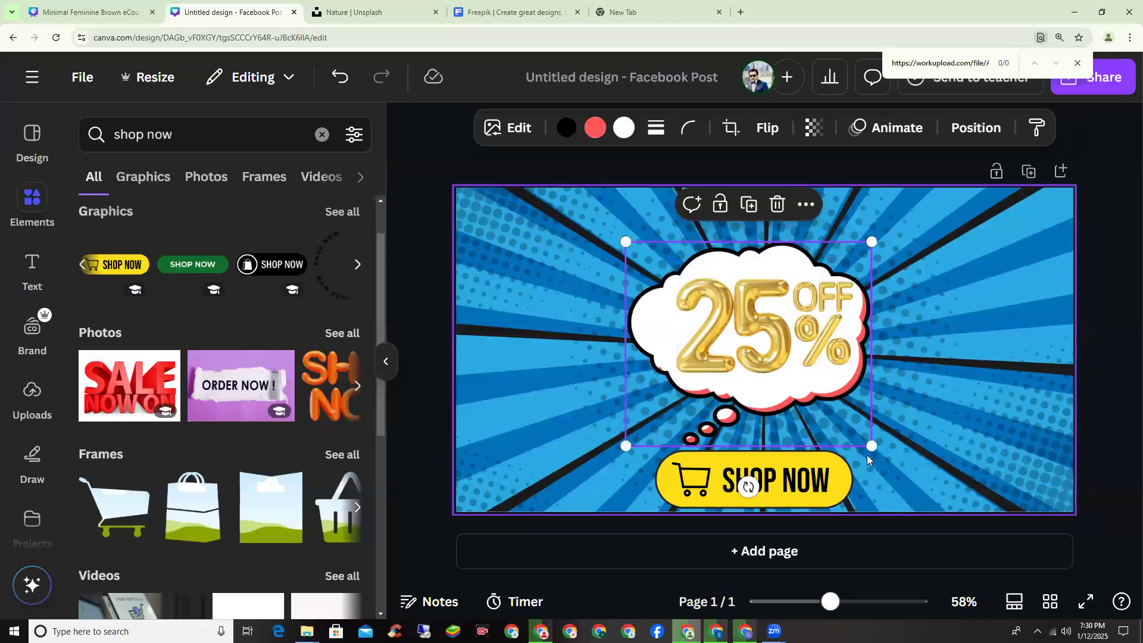
{"action": "left_click", "coordinate": [956, 420]}
{"action": "left_click", "coordinate": [816, 352]}
{"action": "left_click_drag", "start_coordinate": [852, 377], "coordinate": [815, 374]}
{"action": "left_click", "coordinate": [859, 381]}
{"action": "left_click", "coordinate": [739, 335]}
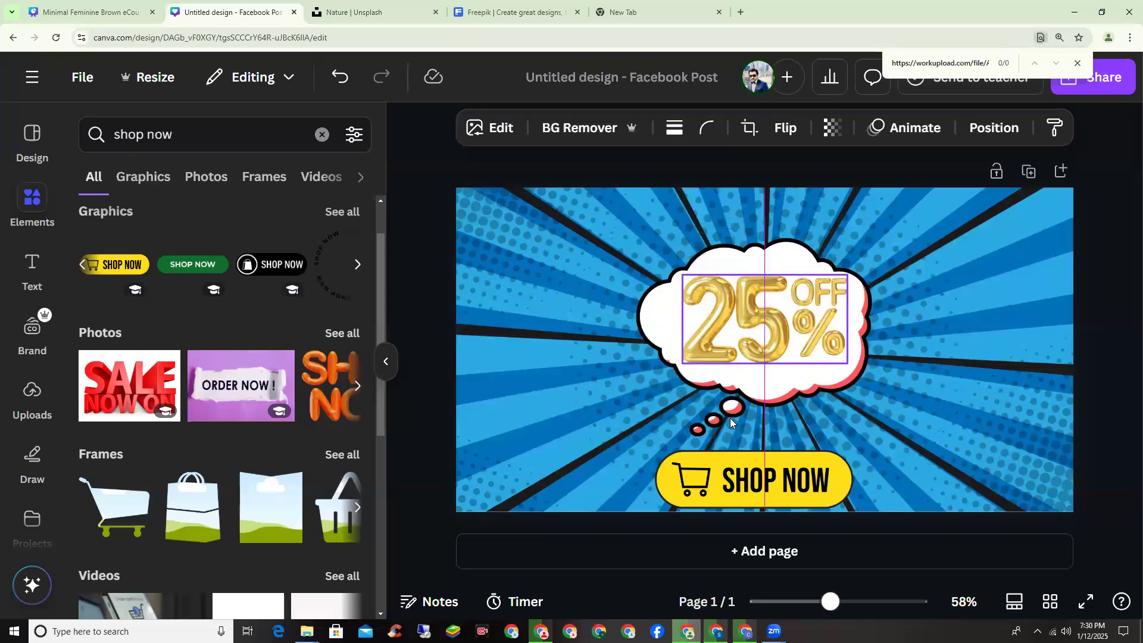
{"action": "left_click_drag", "start_coordinate": [752, 475], "coordinate": [763, 475]}
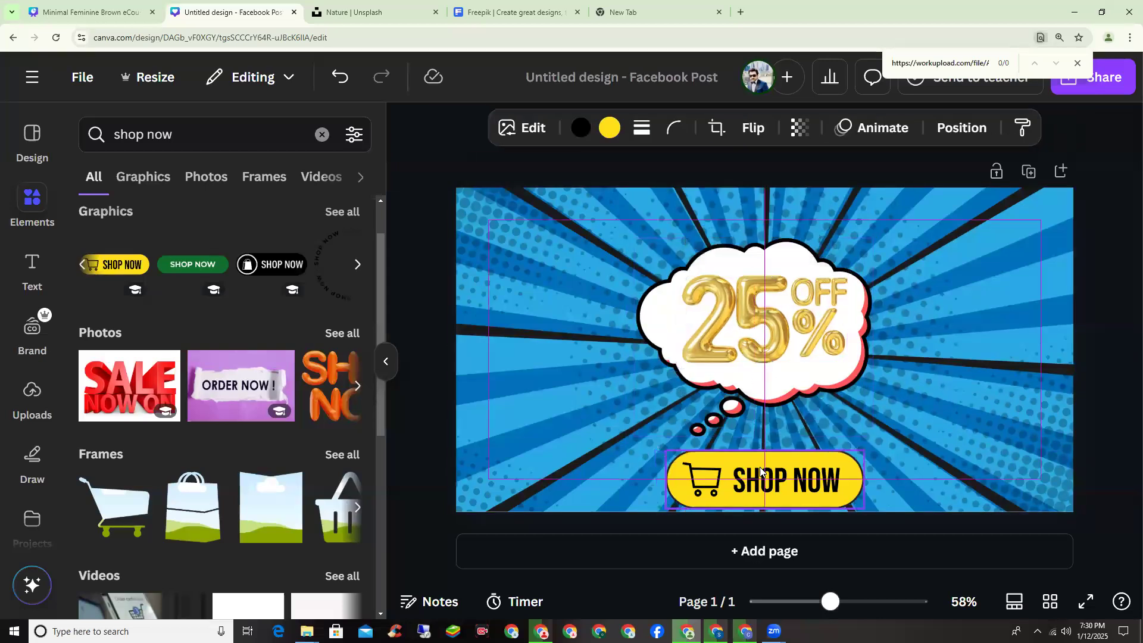
{"action": "left_click", "coordinate": [913, 455]}
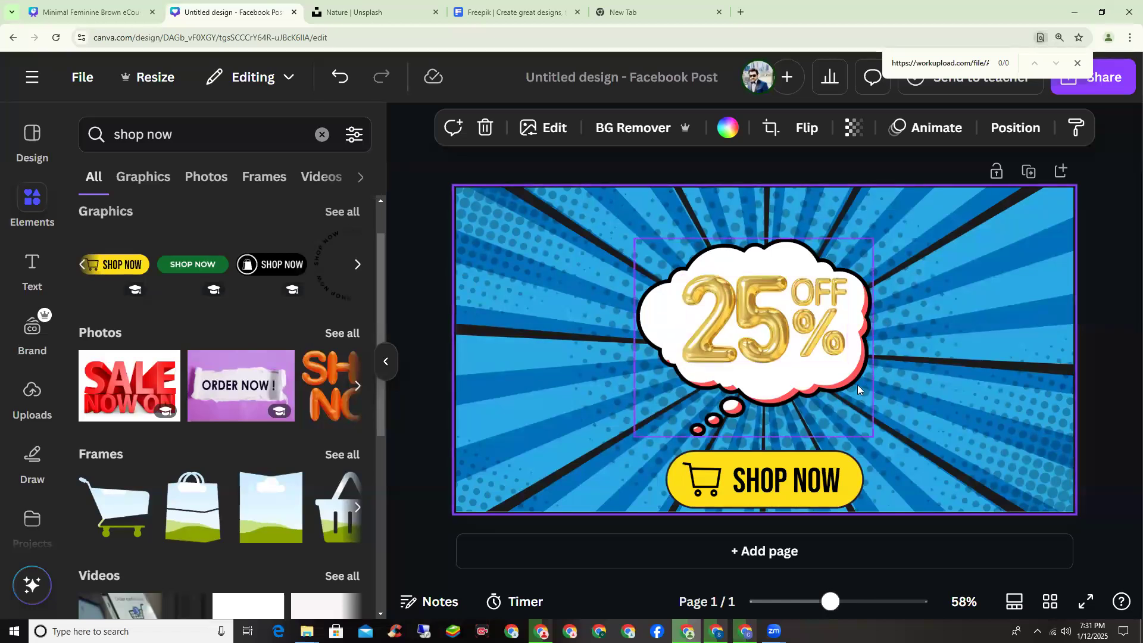
Step: Add a second blank page and search the design templates for "animated post"
{"action": "left_click", "coordinate": [775, 551]}
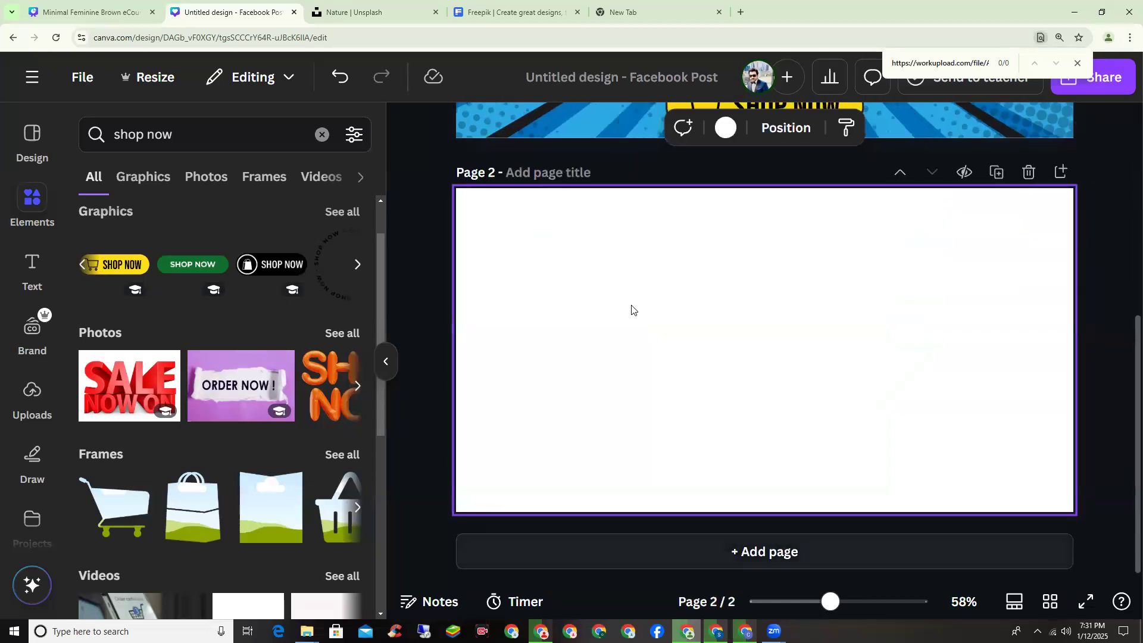
{"action": "left_click", "coordinate": [322, 135]}
{"action": "left_click", "coordinate": [32, 140]}
{"action": "left_click", "coordinate": [179, 137]}
{"action": "type", "text": "ani"}
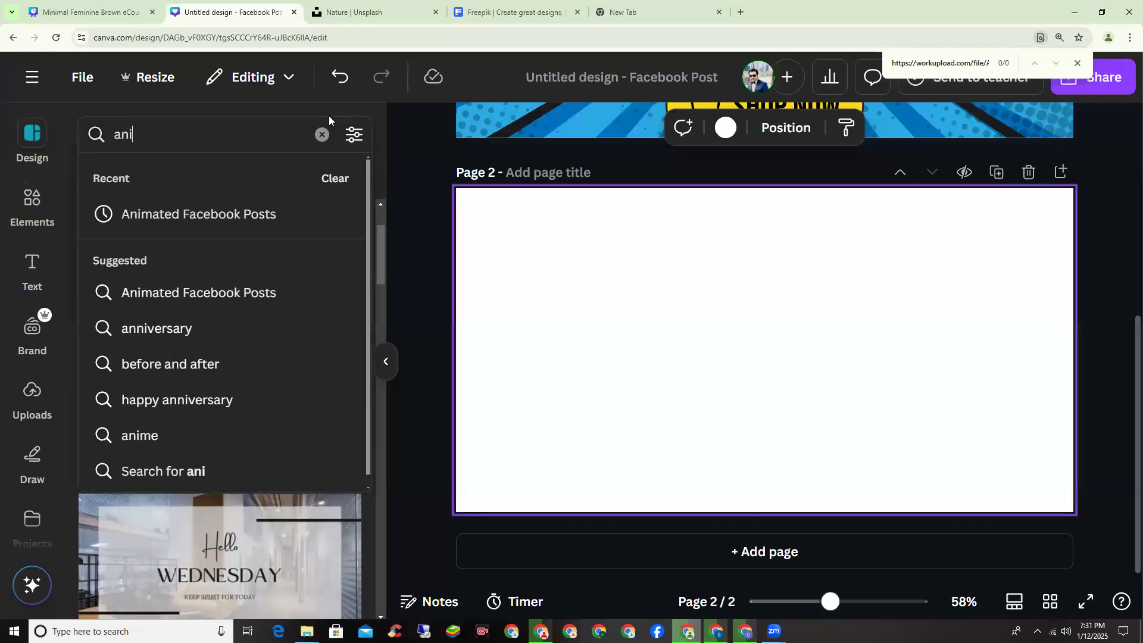
{"action": "type", "text": "mated "}
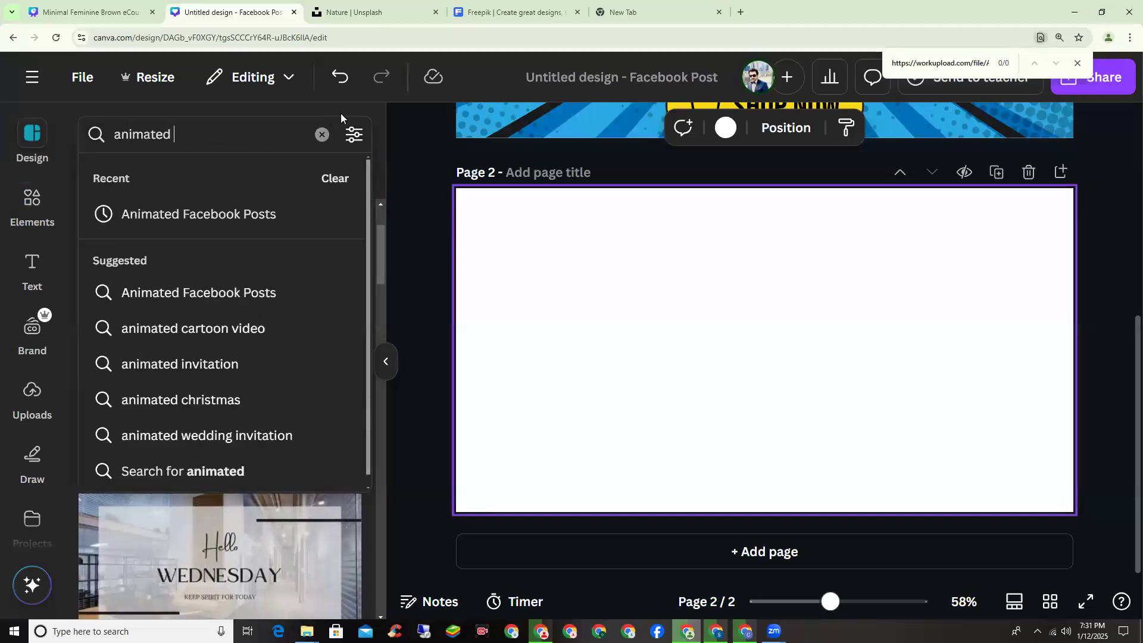
{"action": "type", "text": "post"}
{"action": "key", "text": "Return"}
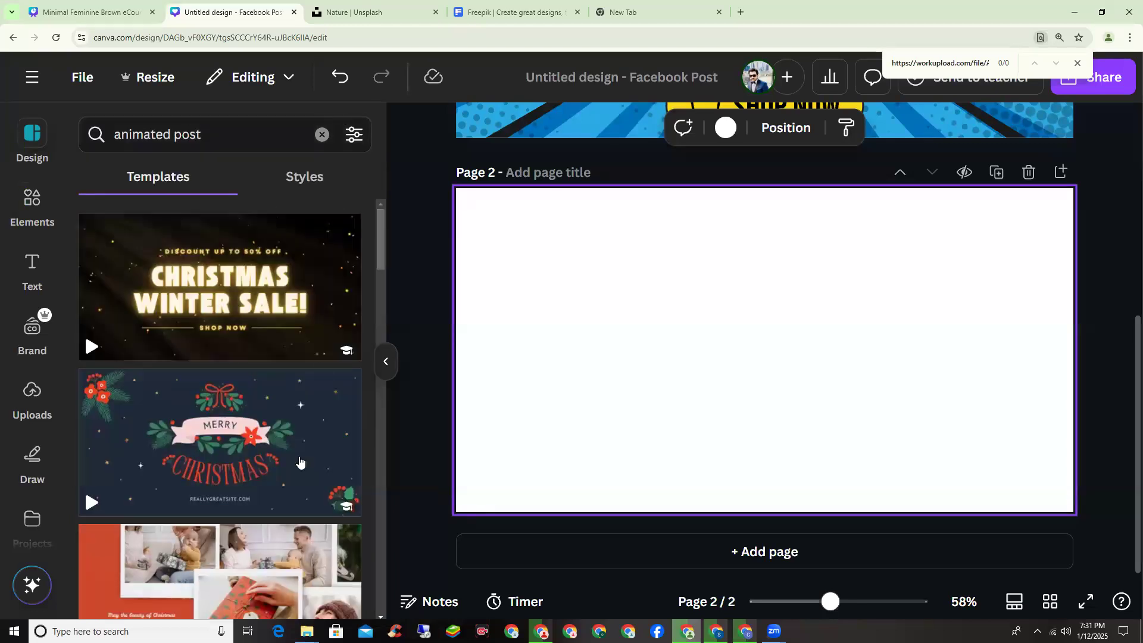
Step: Browse the animated templates and apply the Blue And Red Illustrative Merry Christmas Facebook Post to page 2
{"action": "scroll", "coordinate": [238, 469], "scroll_direction": "down", "scroll_amount": 1}
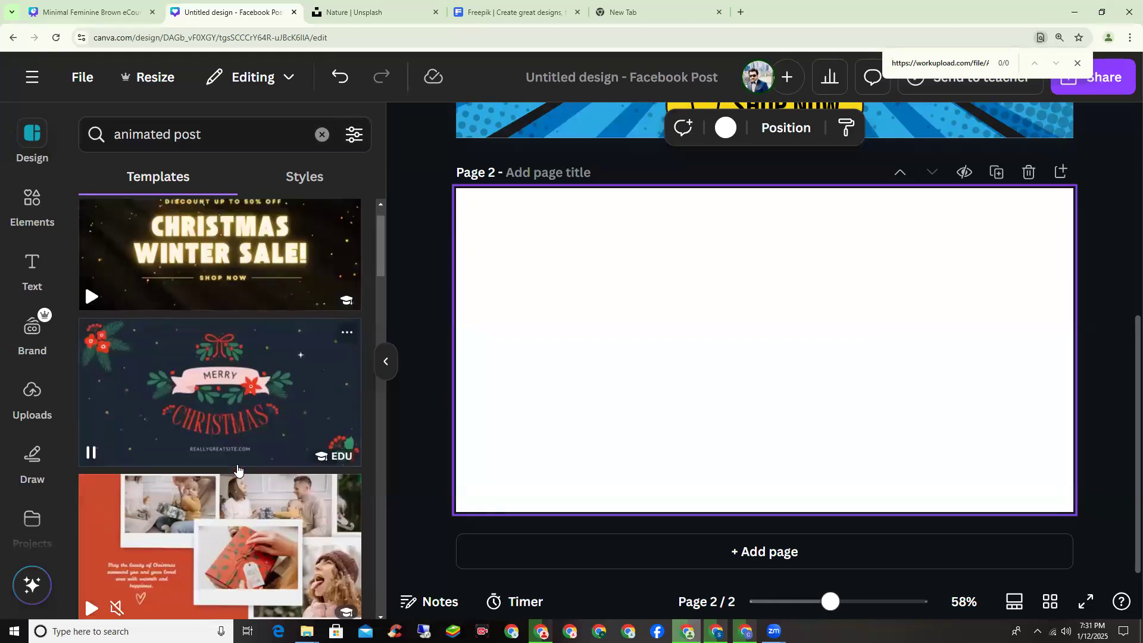
{"action": "scroll", "coordinate": [237, 469], "scroll_direction": "down", "scroll_amount": 6}
{"action": "scroll", "coordinate": [238, 468], "scroll_direction": "down", "scroll_amount": 5}
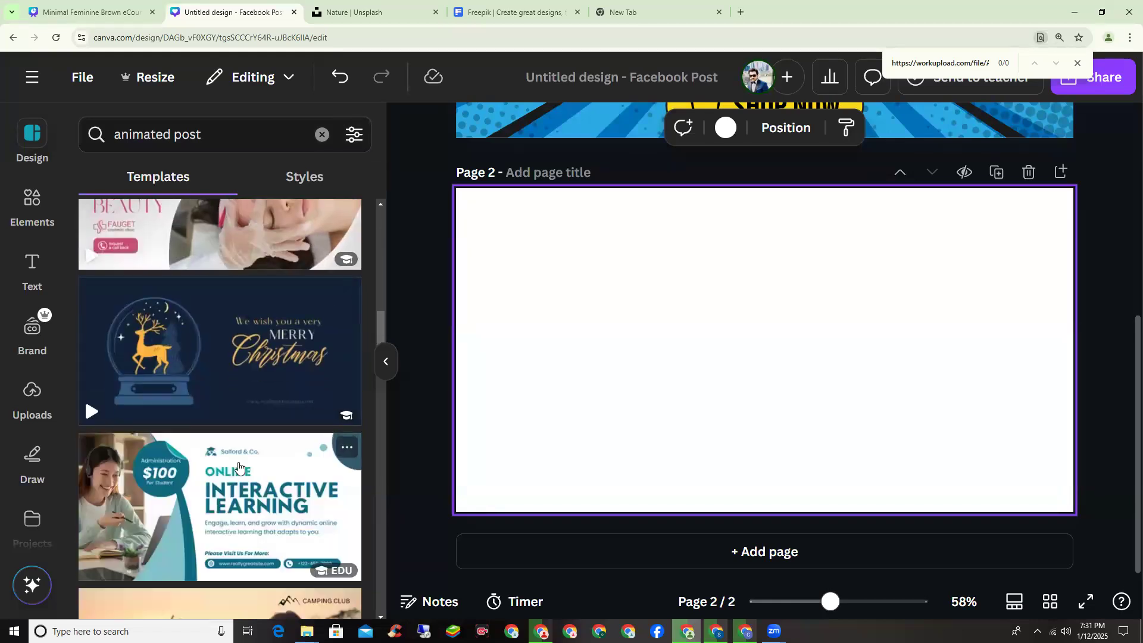
{"action": "scroll", "coordinate": [244, 453], "scroll_direction": "up", "scroll_amount": 10}
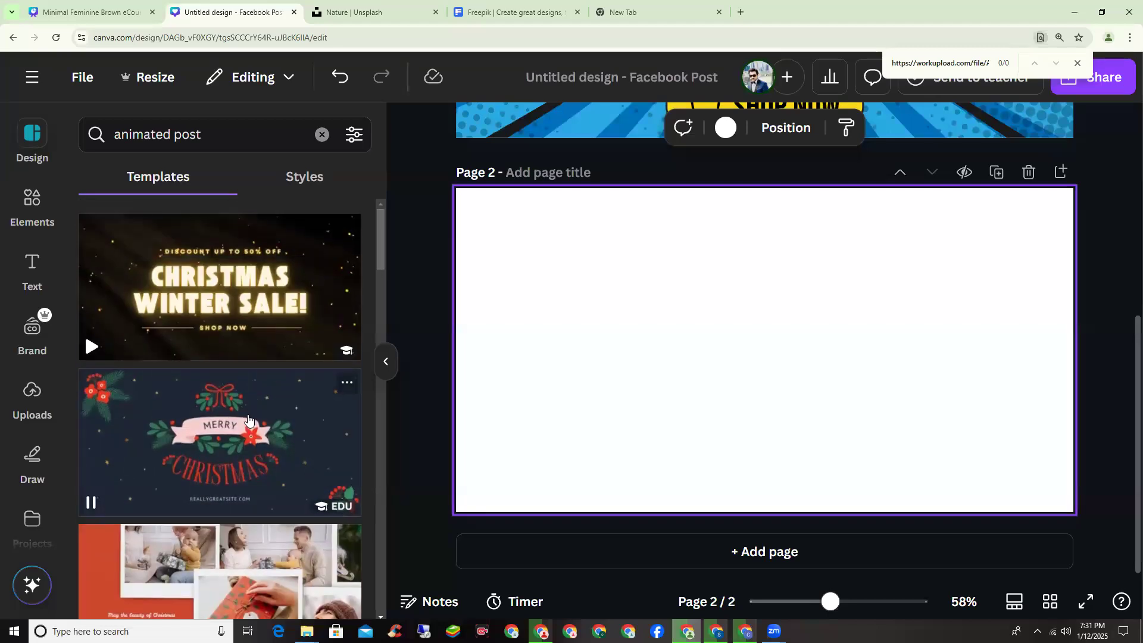
{"action": "left_click", "coordinate": [249, 420]}
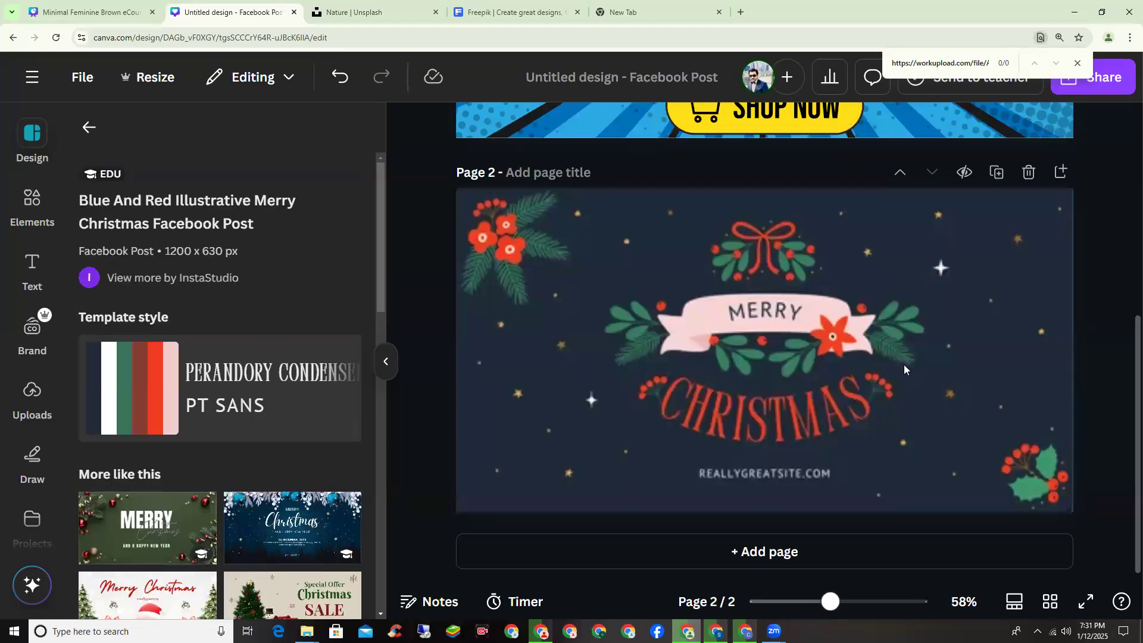
{"action": "left_click", "coordinate": [905, 367]}
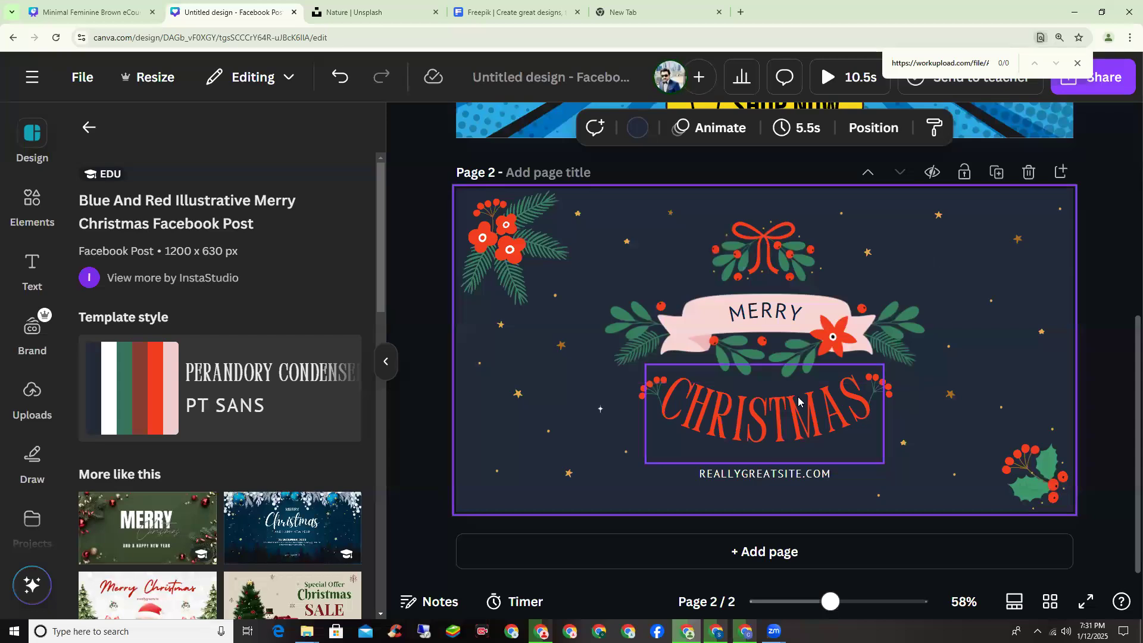
{"action": "left_click", "coordinate": [759, 417]}
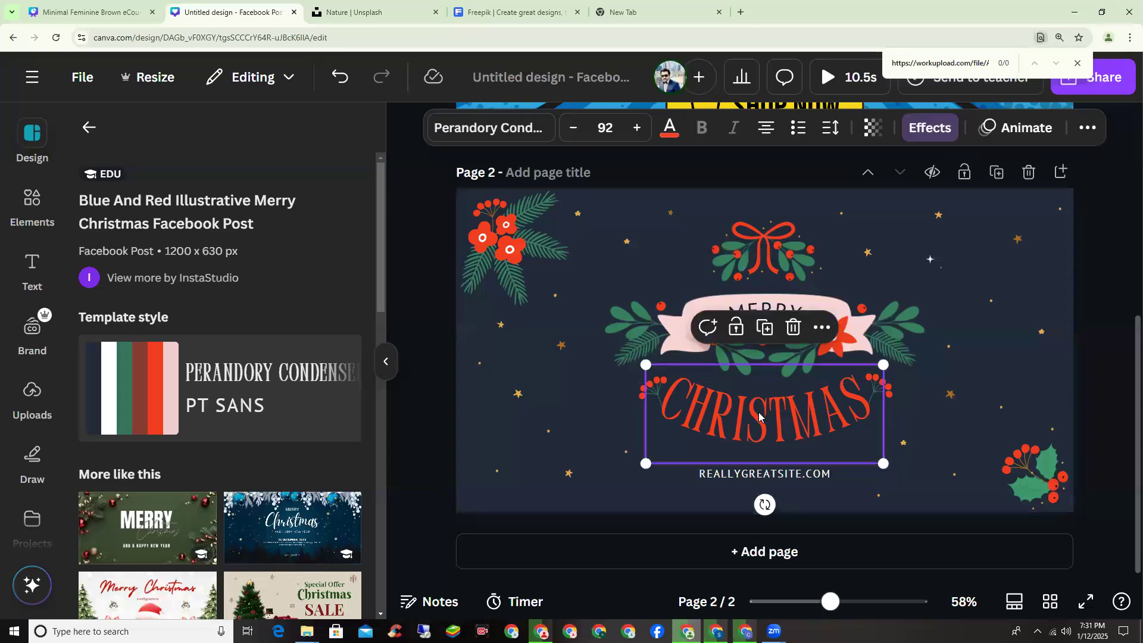
{"action": "left_click", "coordinate": [672, 130]}
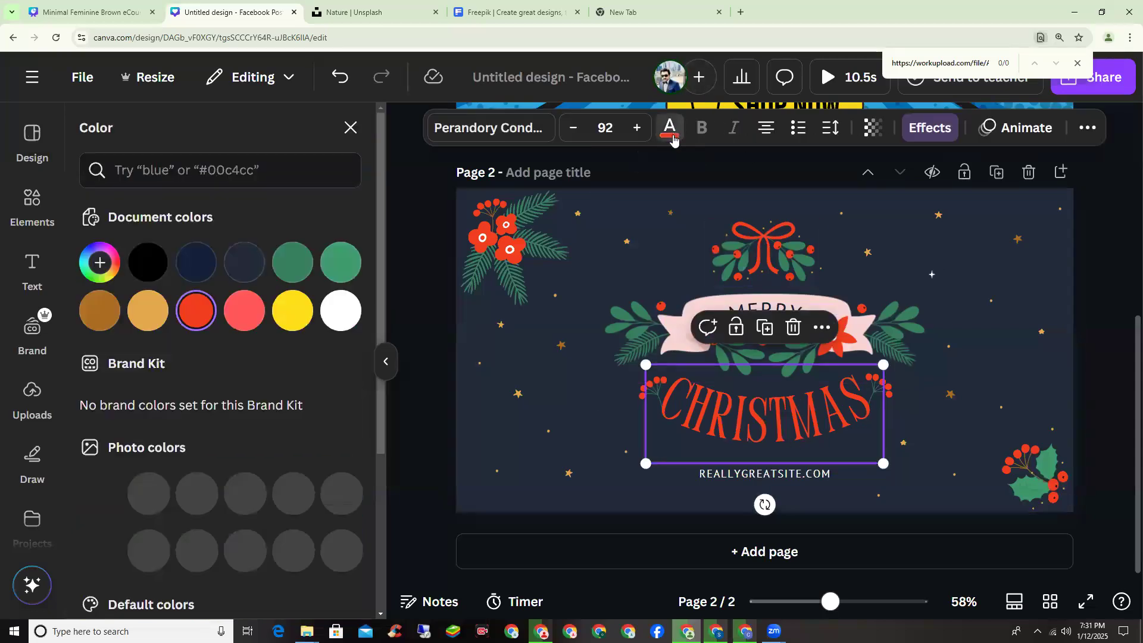
{"action": "scroll", "coordinate": [210, 435], "scroll_direction": "down", "scroll_amount": 4}
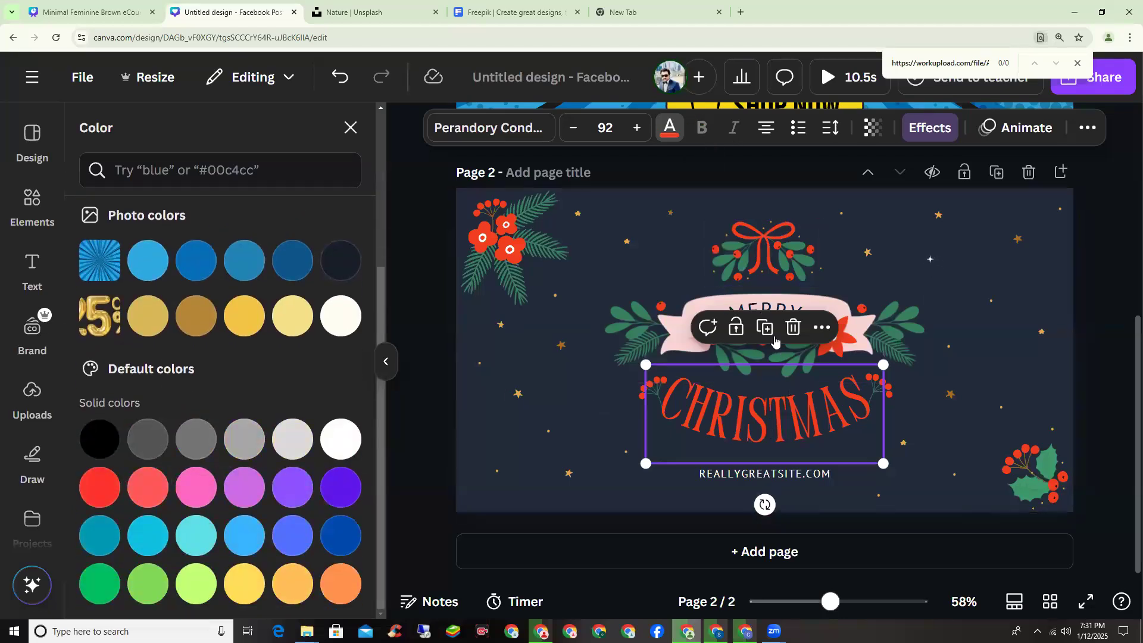
{"action": "left_click", "coordinate": [961, 380]}
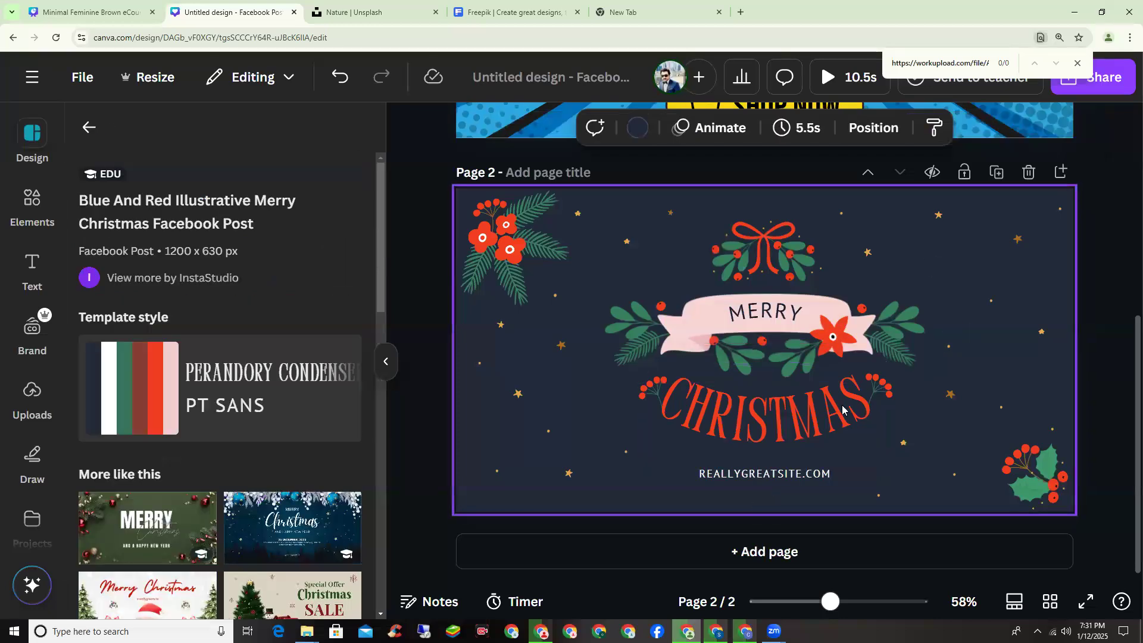
Step: Change the curved "CHRISTMAS" text on page 2 to light green from the default solid colors
{"action": "left_click", "coordinate": [809, 421]}
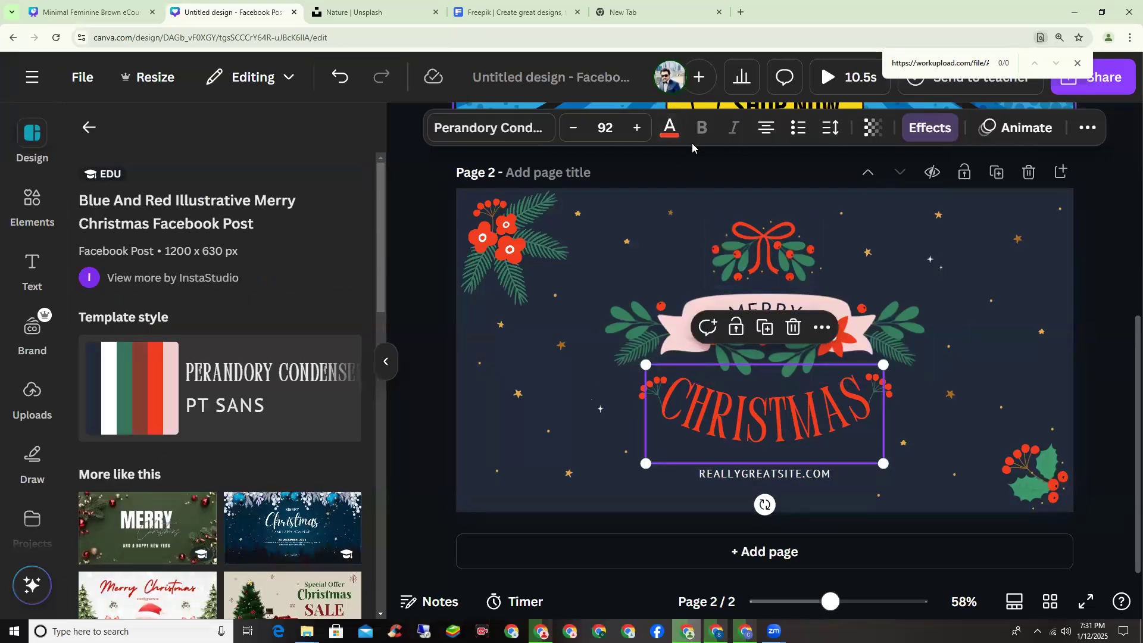
{"action": "left_click", "coordinate": [670, 130]}
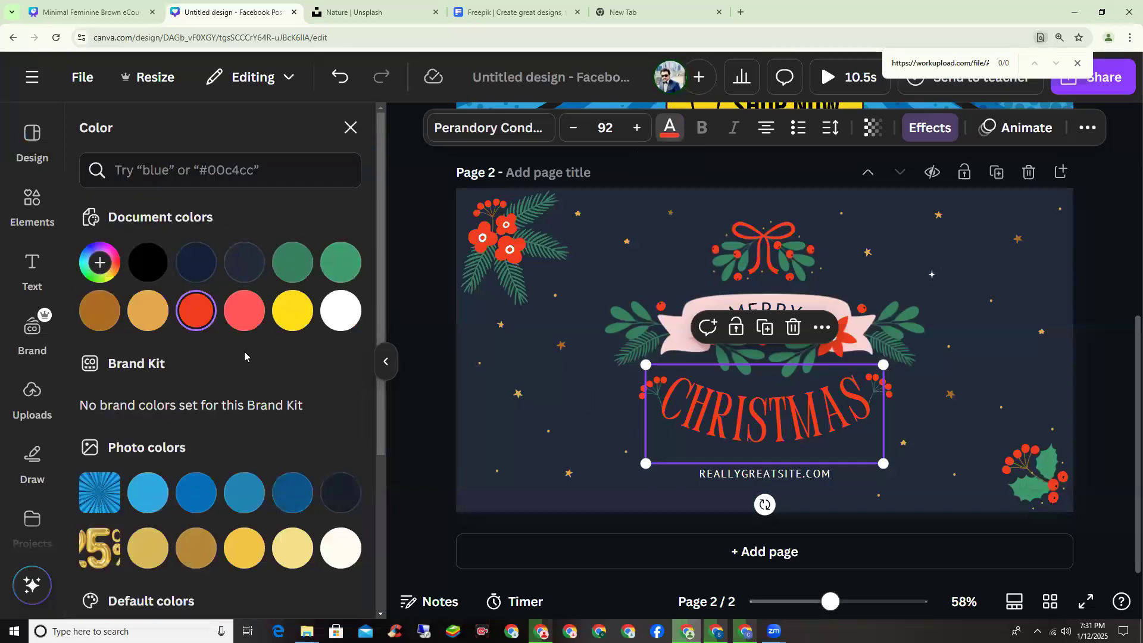
{"action": "scroll", "coordinate": [295, 347], "scroll_direction": "down", "scroll_amount": 2}
{"action": "scroll", "coordinate": [316, 386], "scroll_direction": "down", "scroll_amount": 2}
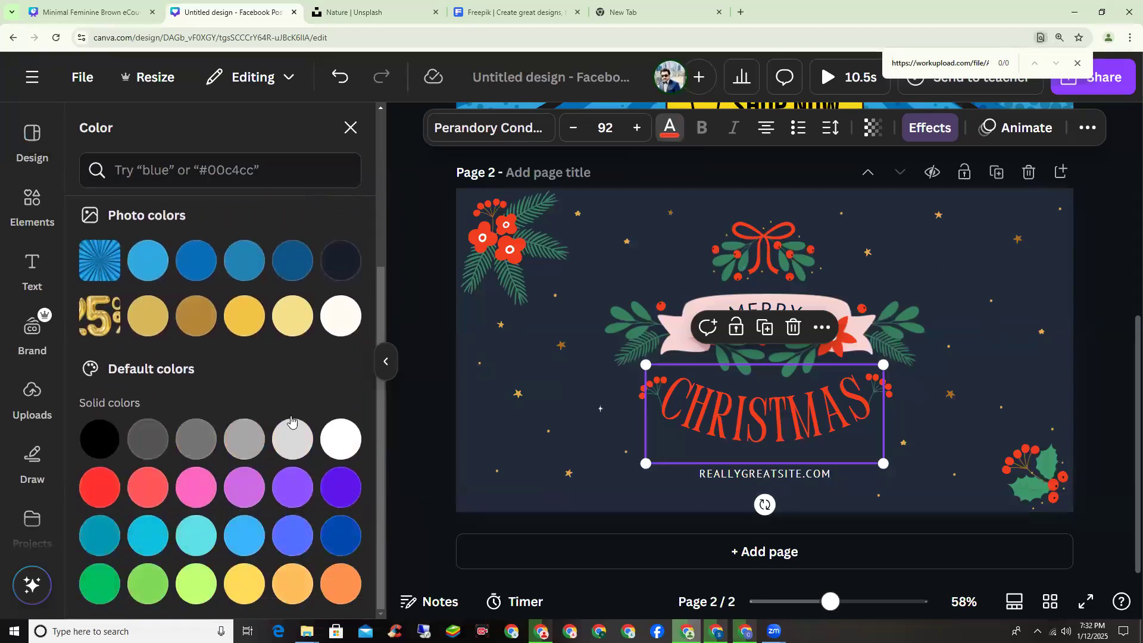
{"action": "left_click", "coordinate": [149, 587]}
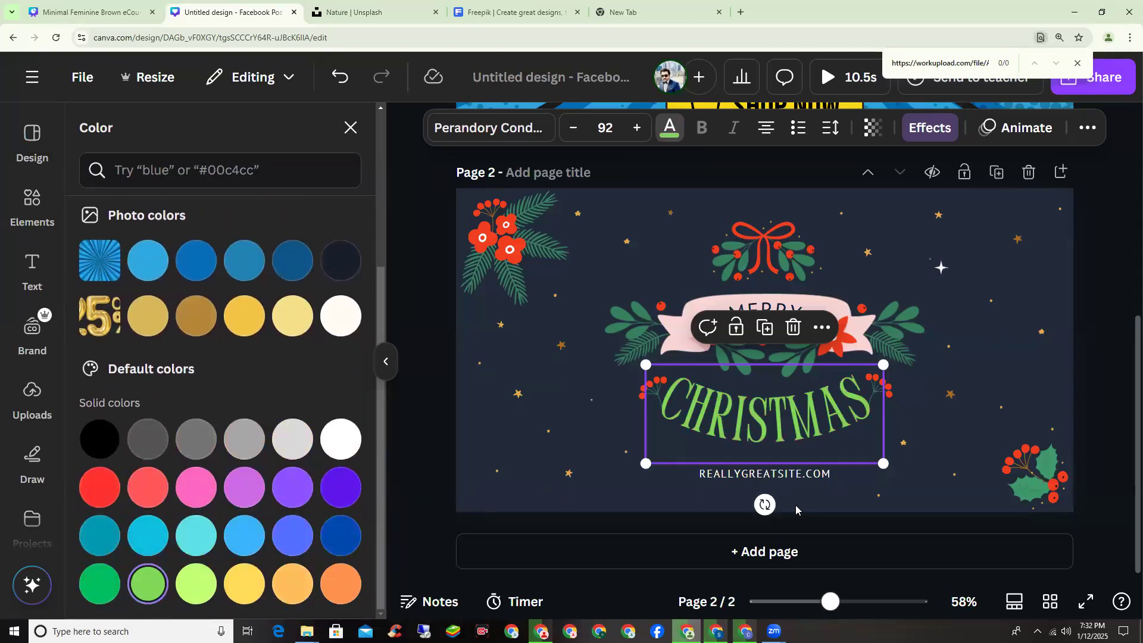
{"action": "left_click", "coordinate": [904, 415]}
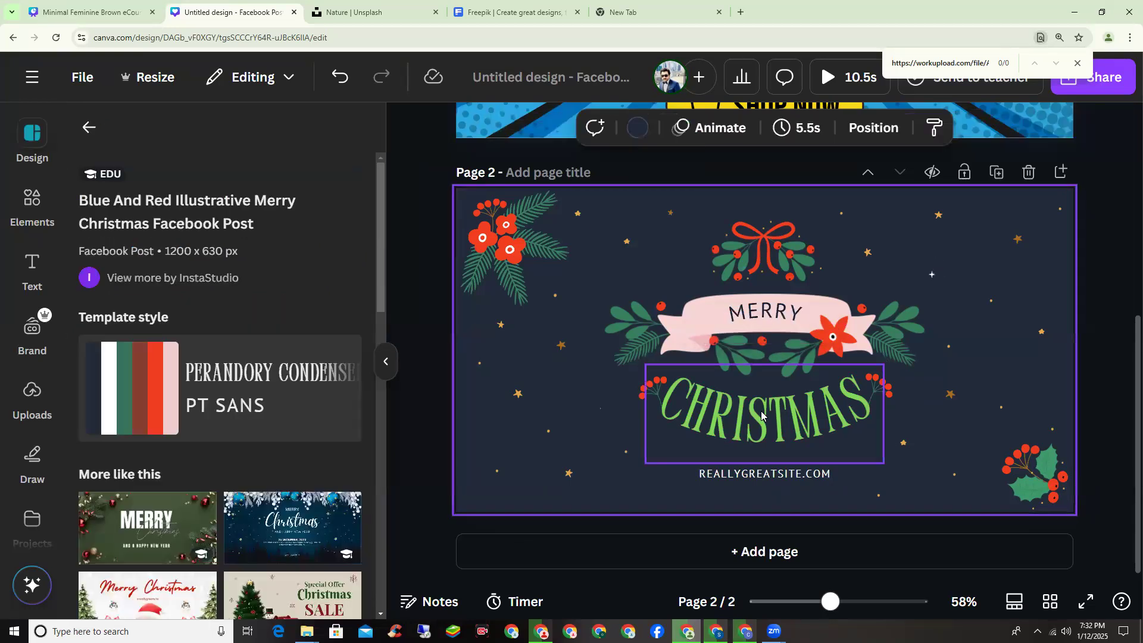
Step: Change the "MERRY" text on the pink ribbon to the orange-red document color
{"action": "left_click", "coordinate": [776, 313]}
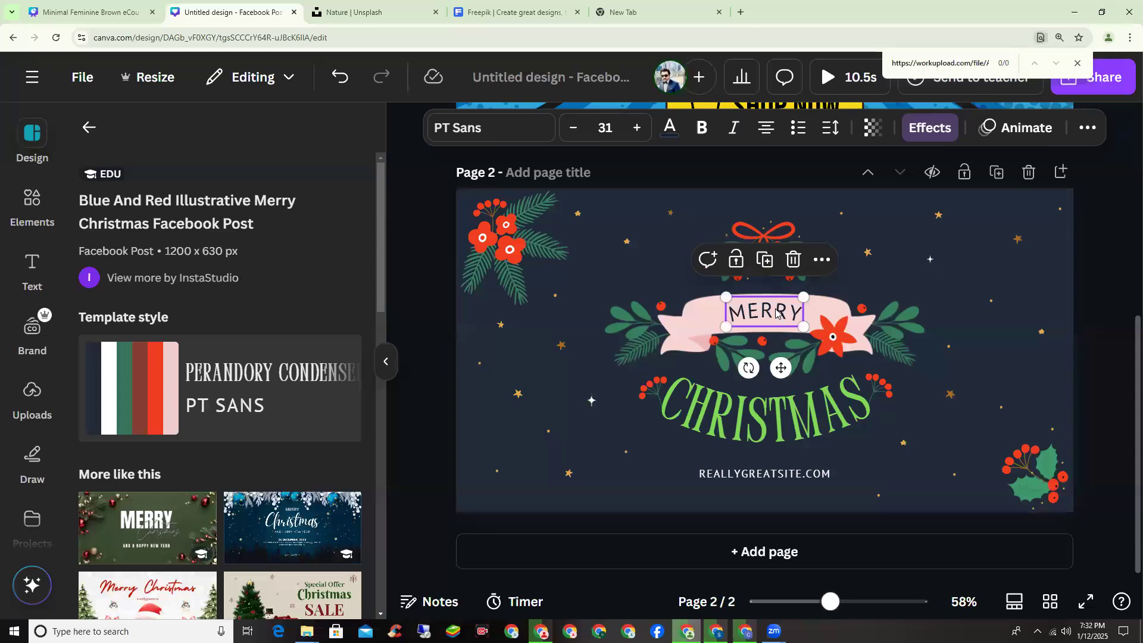
{"action": "left_click", "coordinate": [670, 128]}
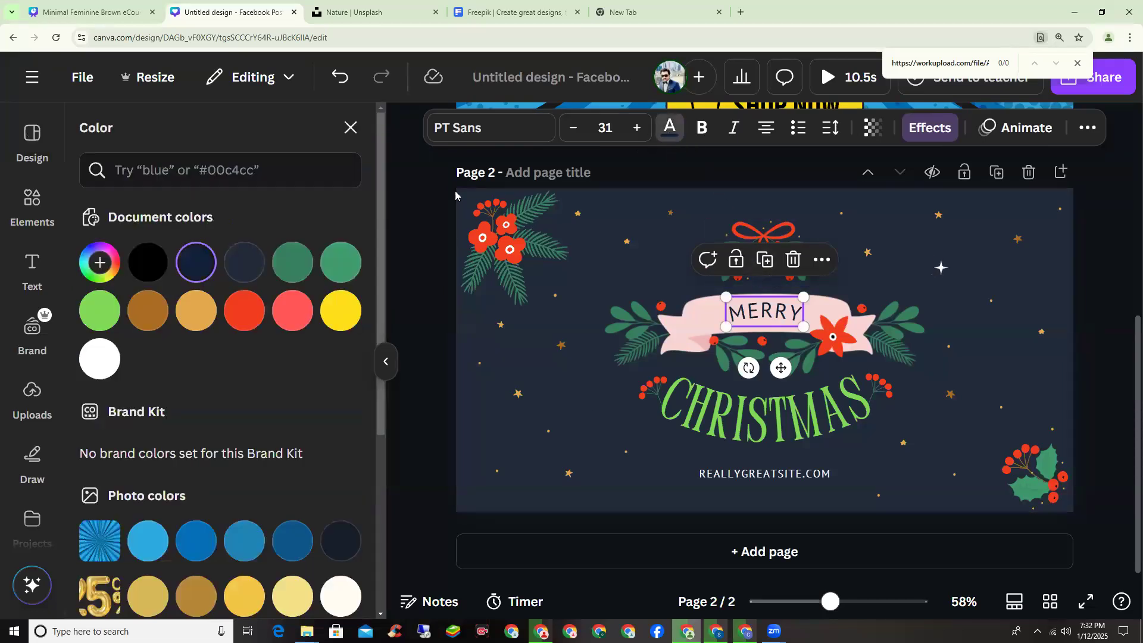
{"action": "left_click", "coordinate": [255, 320]}
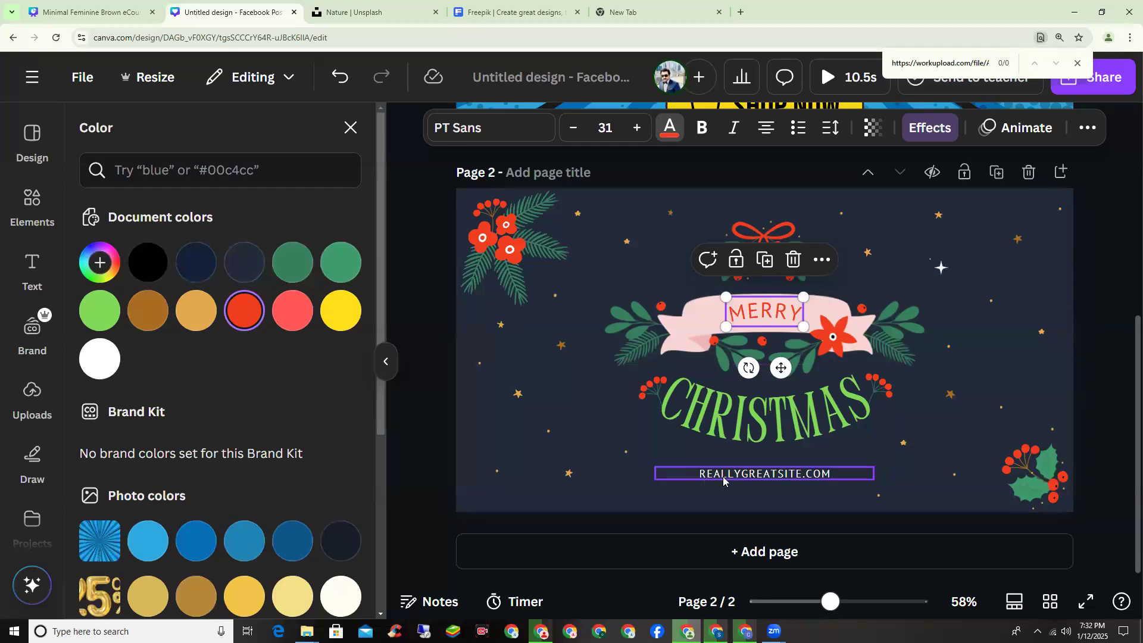
Step: Delete the "REALLYGREATSITE.COM" text line beneath "CHRISTMAS" on page 2
{"action": "left_click", "coordinate": [826, 475]}
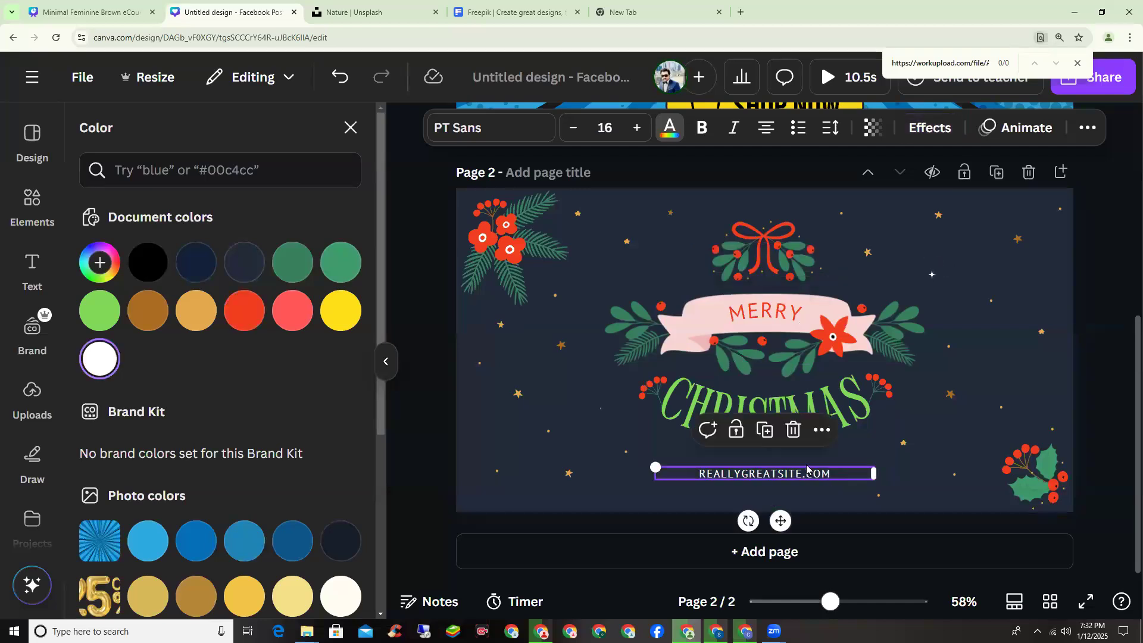
{"action": "left_click", "coordinate": [792, 430]}
{"action": "left_click", "coordinate": [769, 481]}
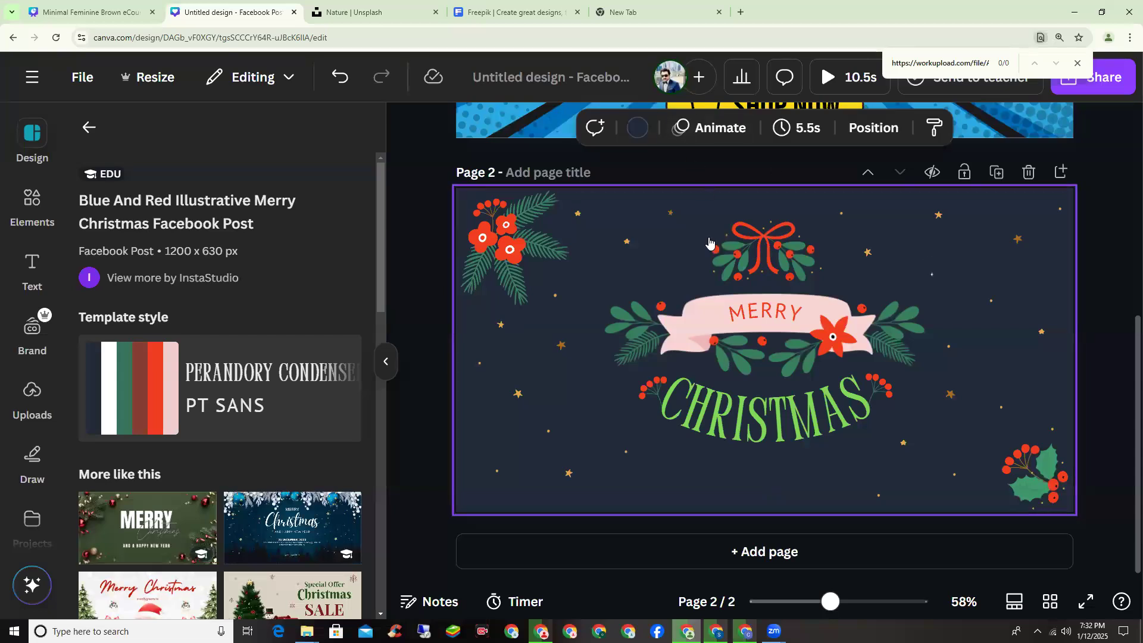
{"action": "left_click", "coordinate": [22, 266]}
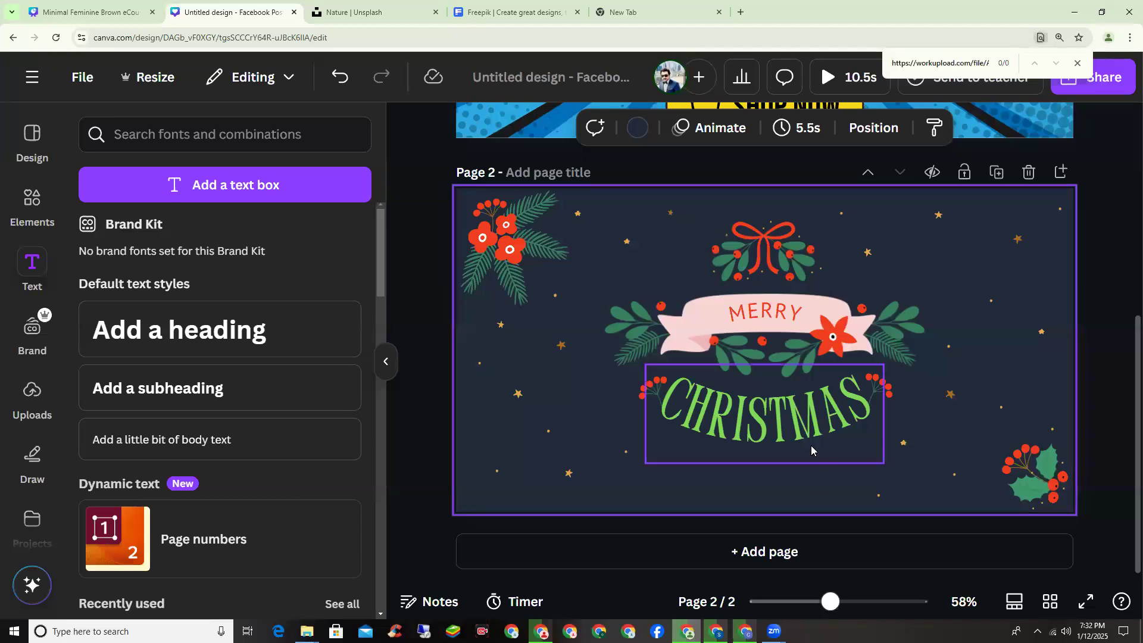
{"action": "scroll", "coordinate": [770, 418], "scroll_direction": "up", "scroll_amount": 5}
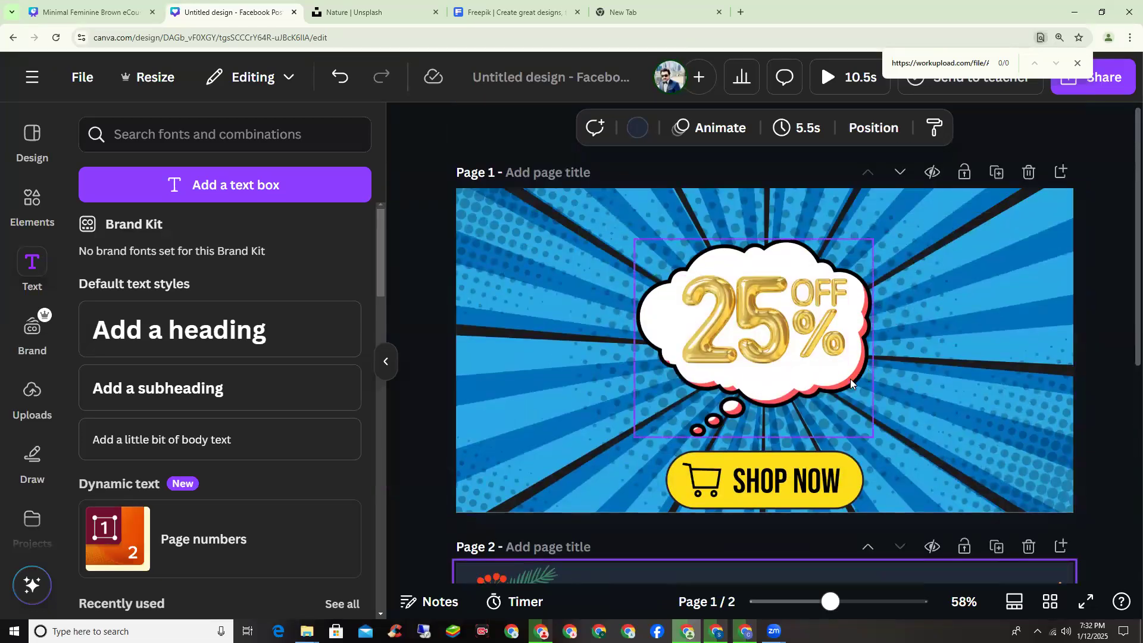
{"action": "scroll", "coordinate": [851, 383], "scroll_direction": "down", "scroll_amount": 4}
{"action": "scroll", "coordinate": [907, 306], "scroll_direction": "down", "scroll_amount": 2}
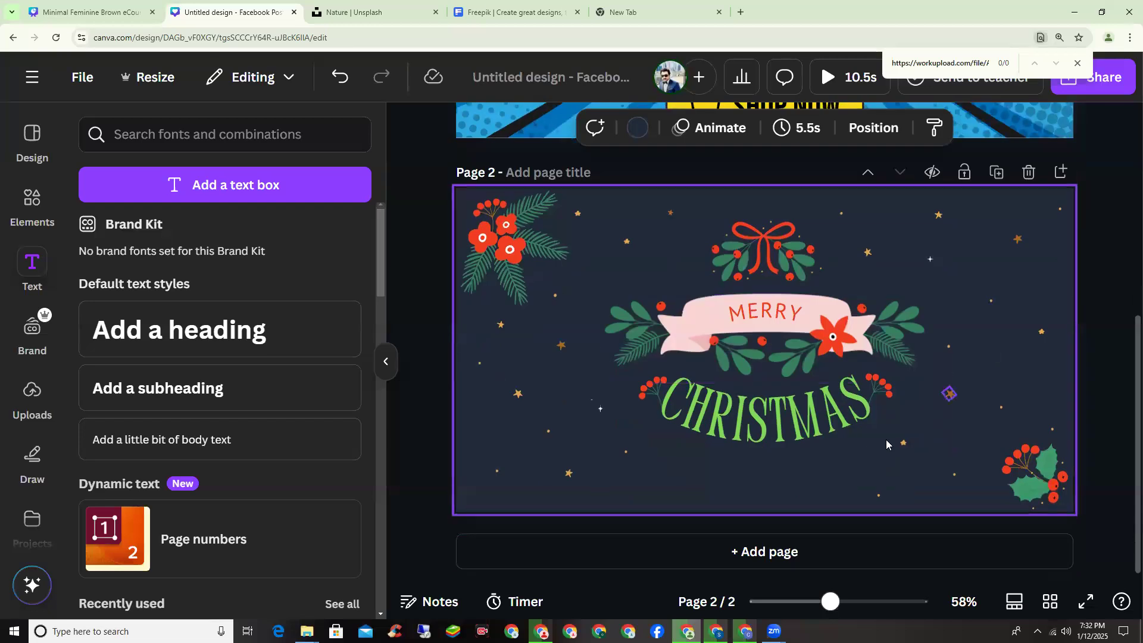
Step: Recolor the red flowers and berries of the upper-left corner bouquet on page 2 to light purple
{"action": "left_click", "coordinate": [550, 242]}
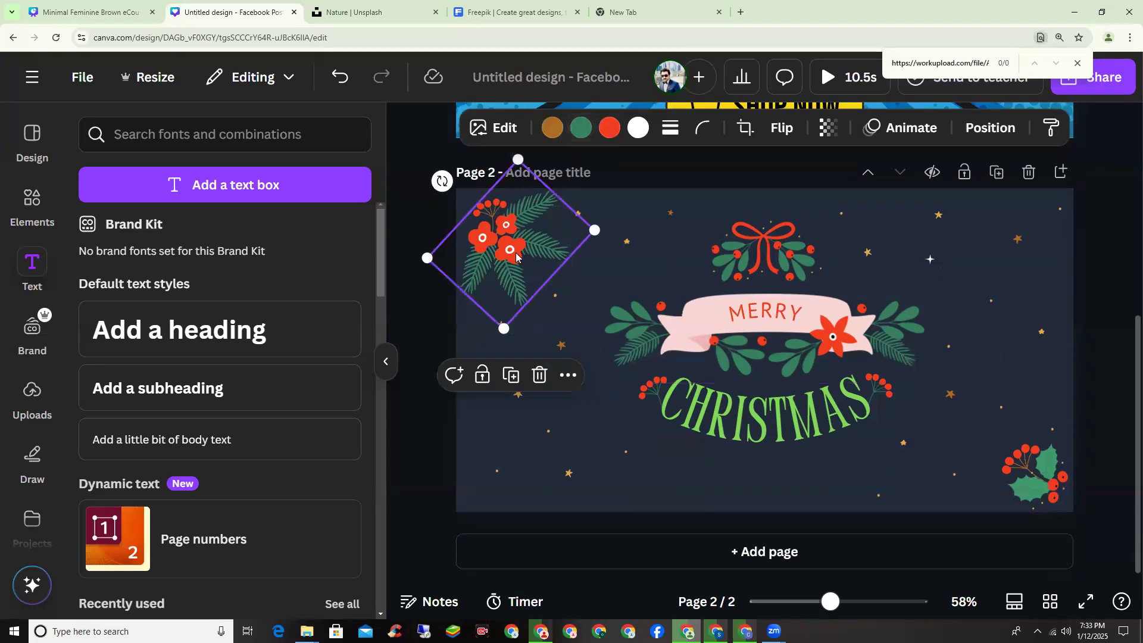
{"action": "left_click", "coordinate": [610, 128]}
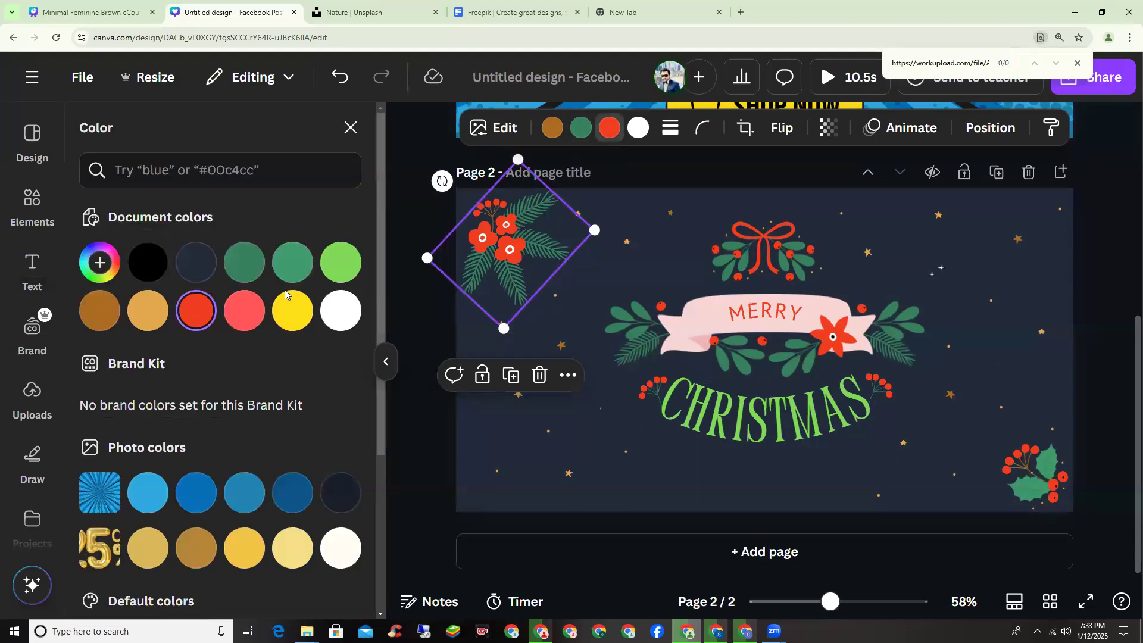
{"action": "scroll", "coordinate": [282, 333], "scroll_direction": "down", "scroll_amount": 4}
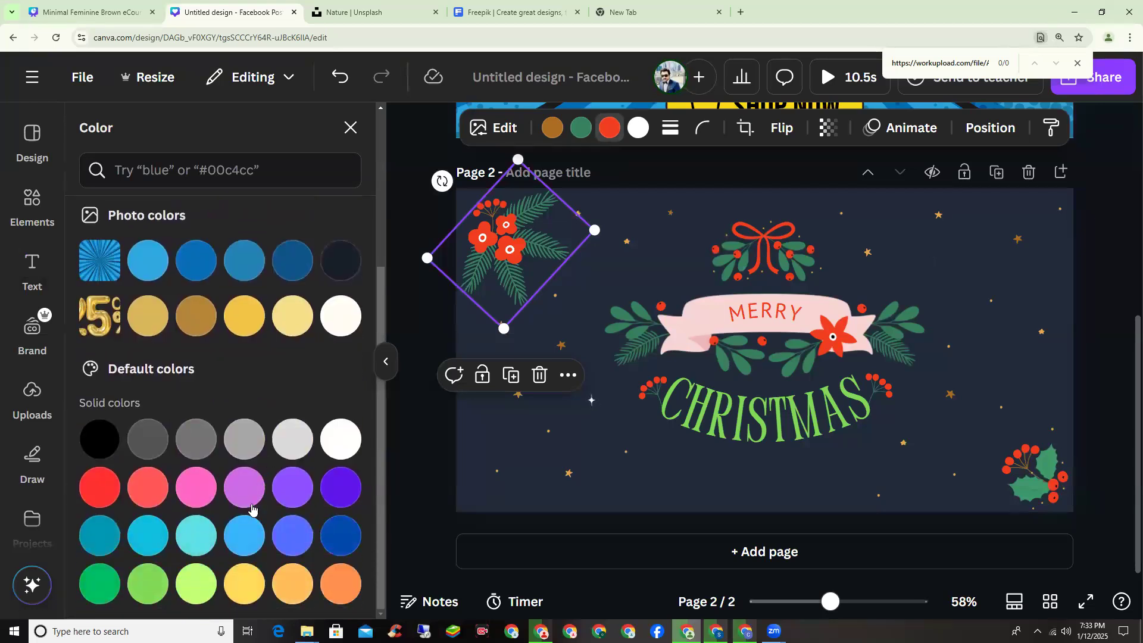
{"action": "left_click", "coordinate": [244, 487]}
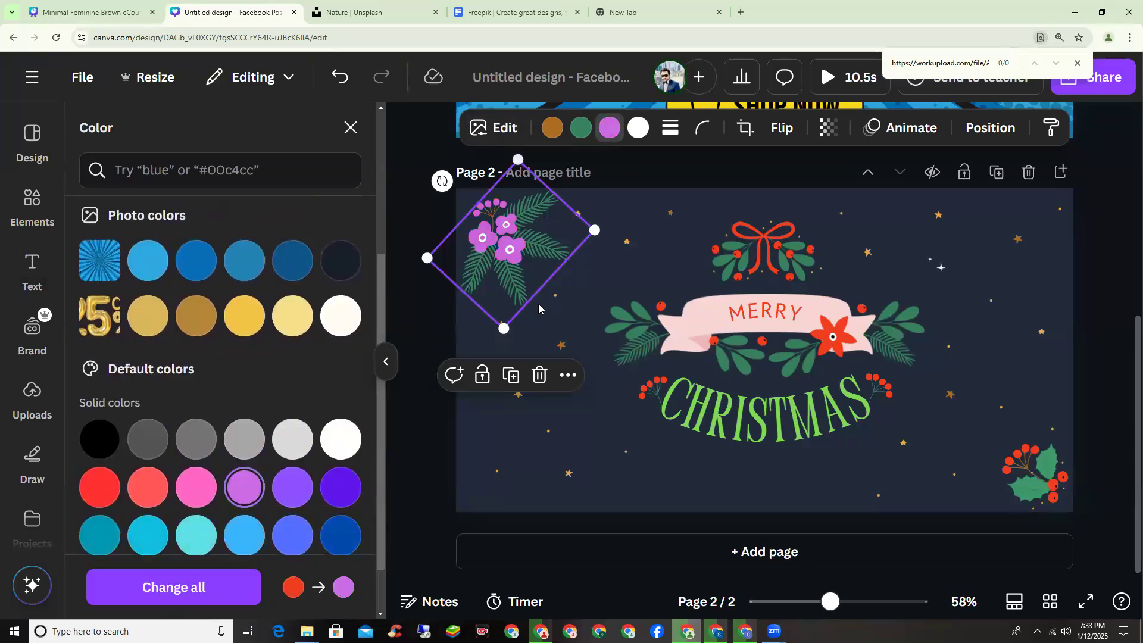
{"action": "left_click", "coordinate": [564, 310]}
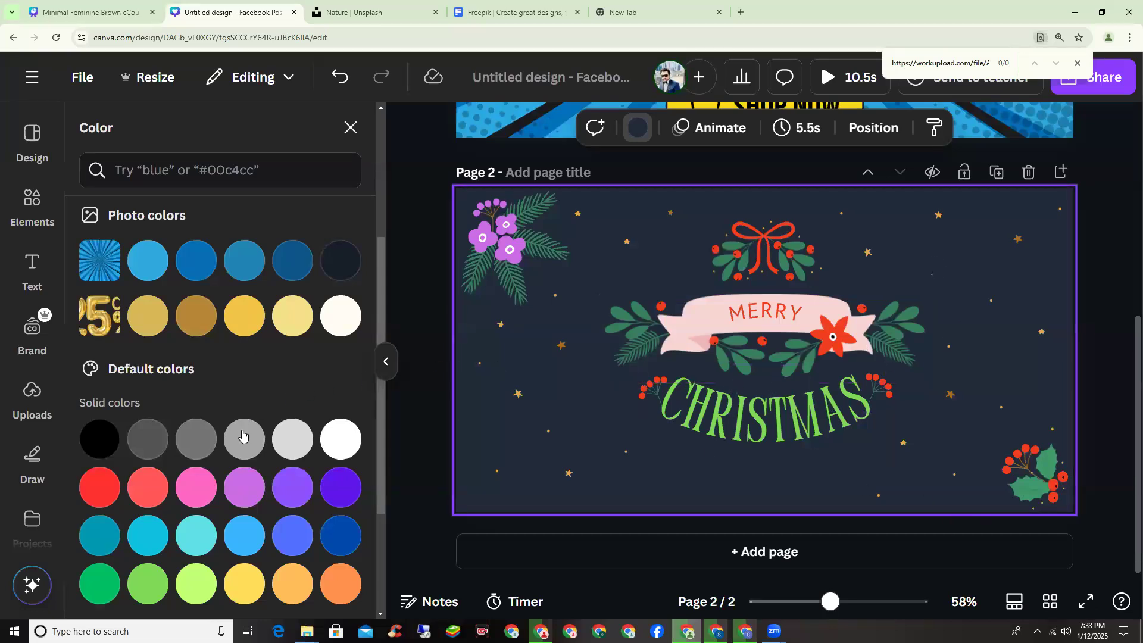
Step: Add a blank page 3 and search the Facebook Post templates for "fashion facebook post"
{"action": "left_click", "coordinate": [801, 552]}
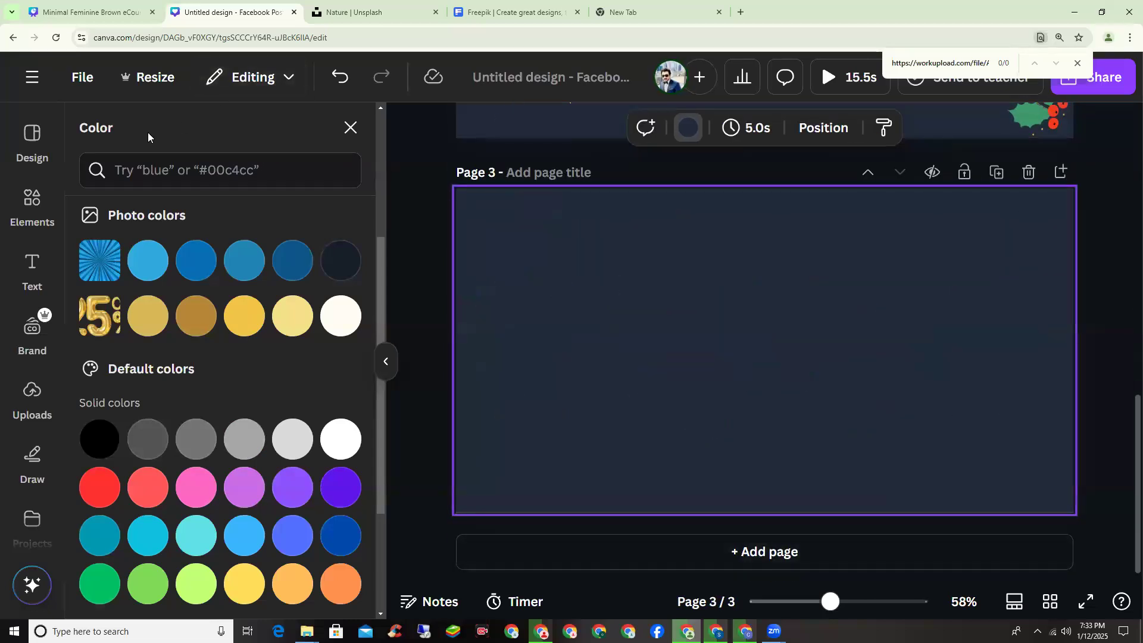
{"action": "left_click", "coordinate": [41, 134]}
{"action": "left_click", "coordinate": [90, 129]}
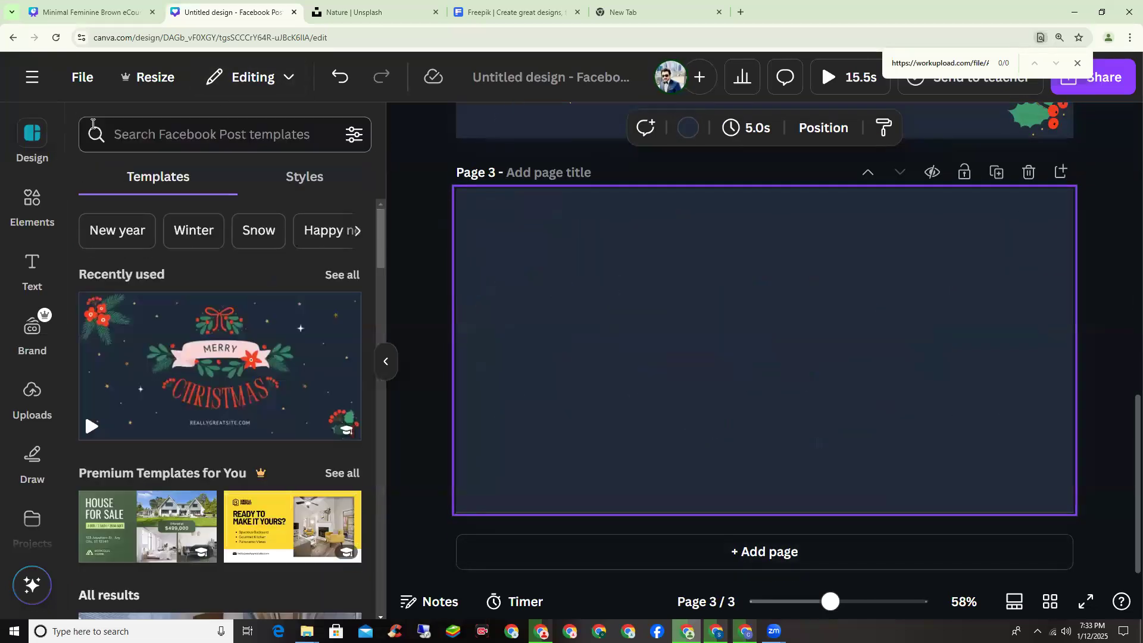
{"action": "left_click", "coordinate": [245, 138]}
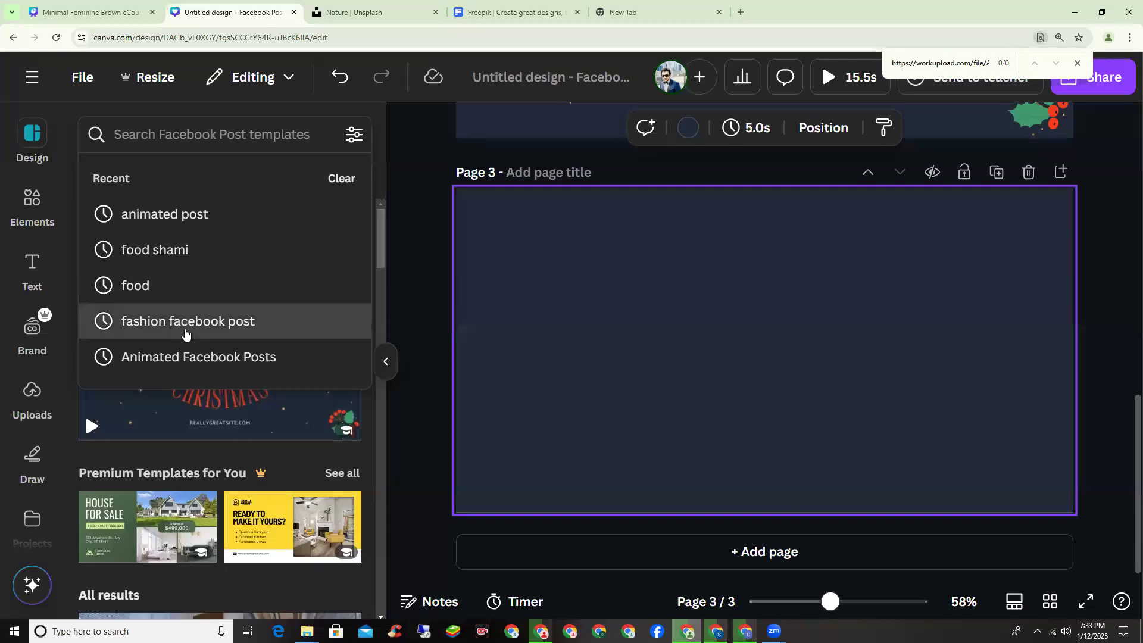
{"action": "left_click", "coordinate": [187, 324]}
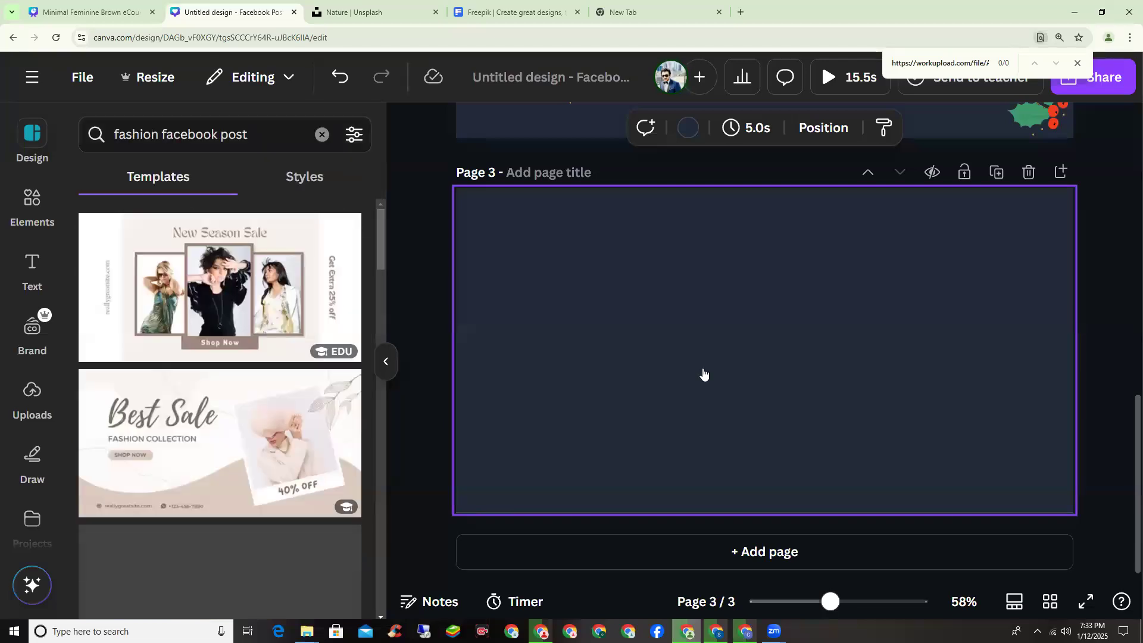
Step: Apply the beige "Best Sale" fashion collection template with the tilted 40% OFF photo to page 3
{"action": "left_click", "coordinate": [142, 5]}
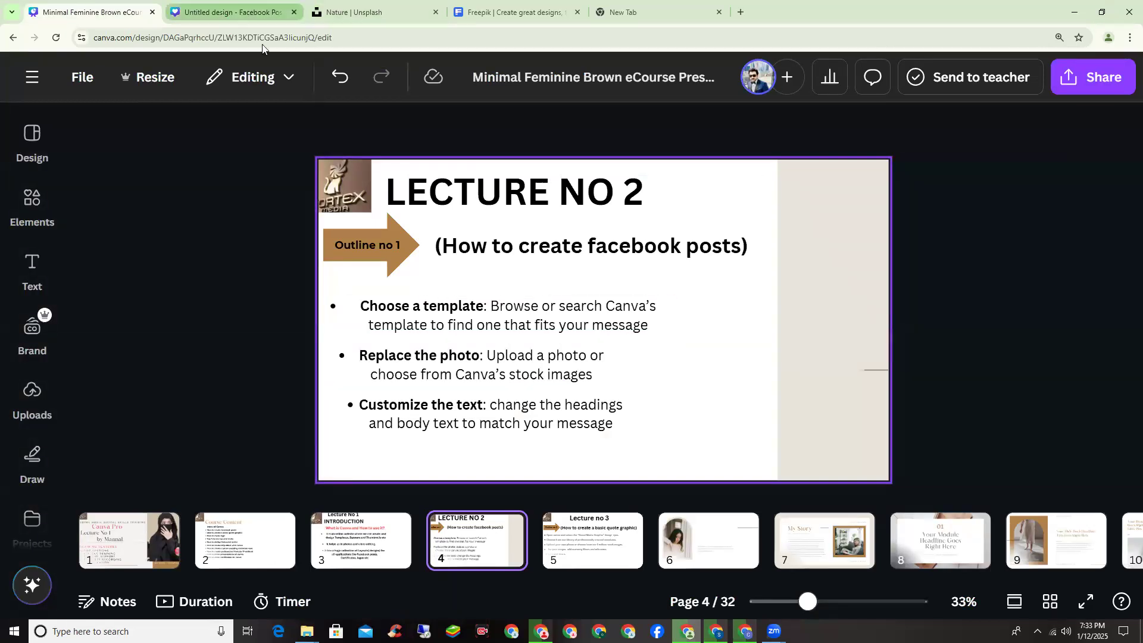
{"action": "left_click", "coordinate": [227, 12]}
{"action": "scroll", "coordinate": [243, 395], "scroll_direction": "down", "scroll_amount": 3}
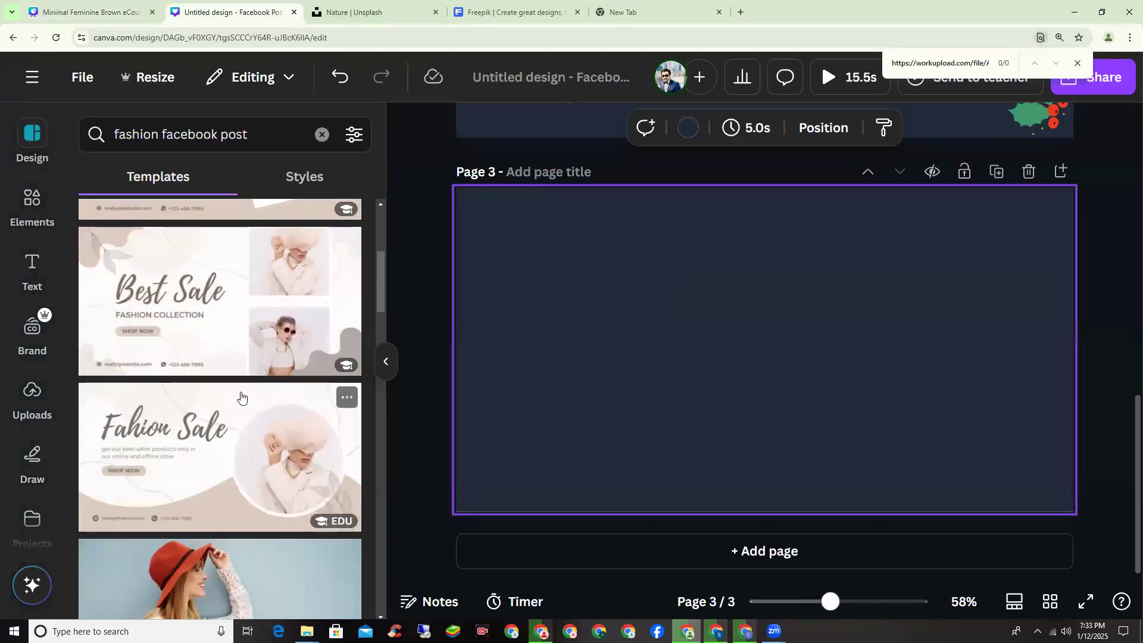
{"action": "scroll", "coordinate": [243, 394], "scroll_direction": "up", "scroll_amount": 3}
{"action": "scroll", "coordinate": [860, 368], "scroll_direction": "up", "scroll_amount": 1}
{"action": "scroll", "coordinate": [846, 370], "scroll_direction": "up", "scroll_amount": 5}
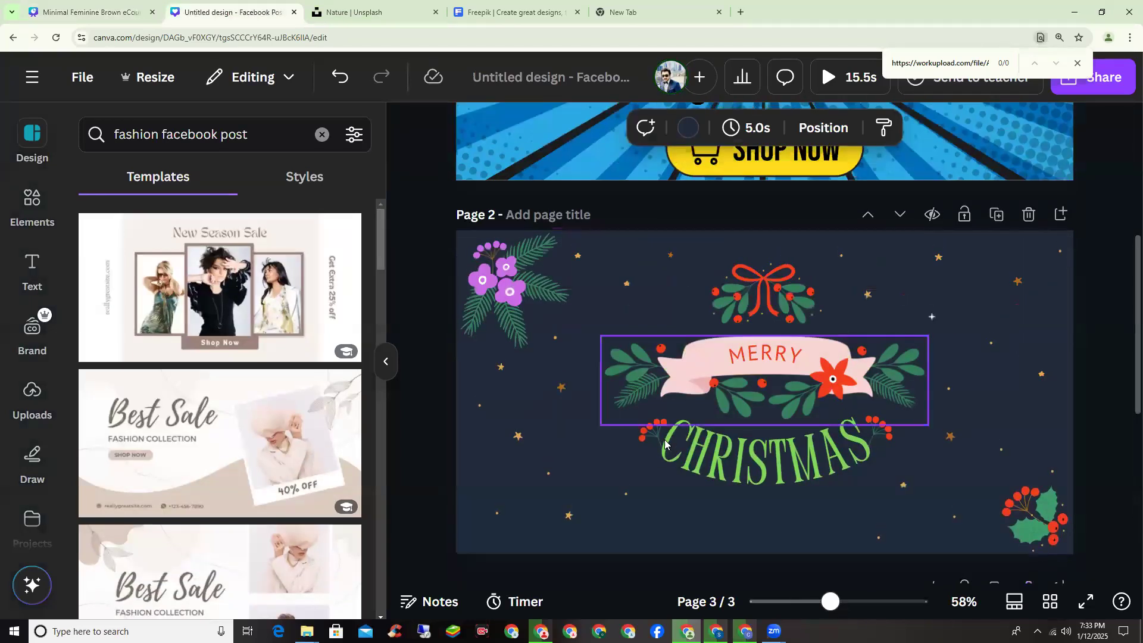
{"action": "scroll", "coordinate": [665, 440], "scroll_direction": "down", "scroll_amount": 5}
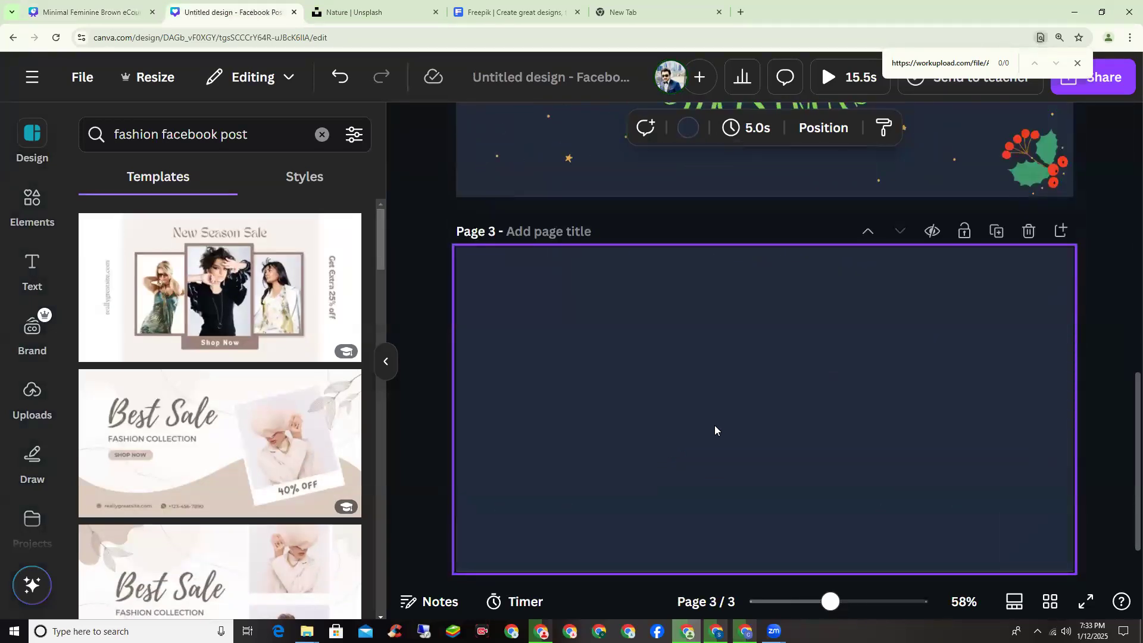
{"action": "scroll", "coordinate": [721, 420], "scroll_direction": "down", "scroll_amount": 2}
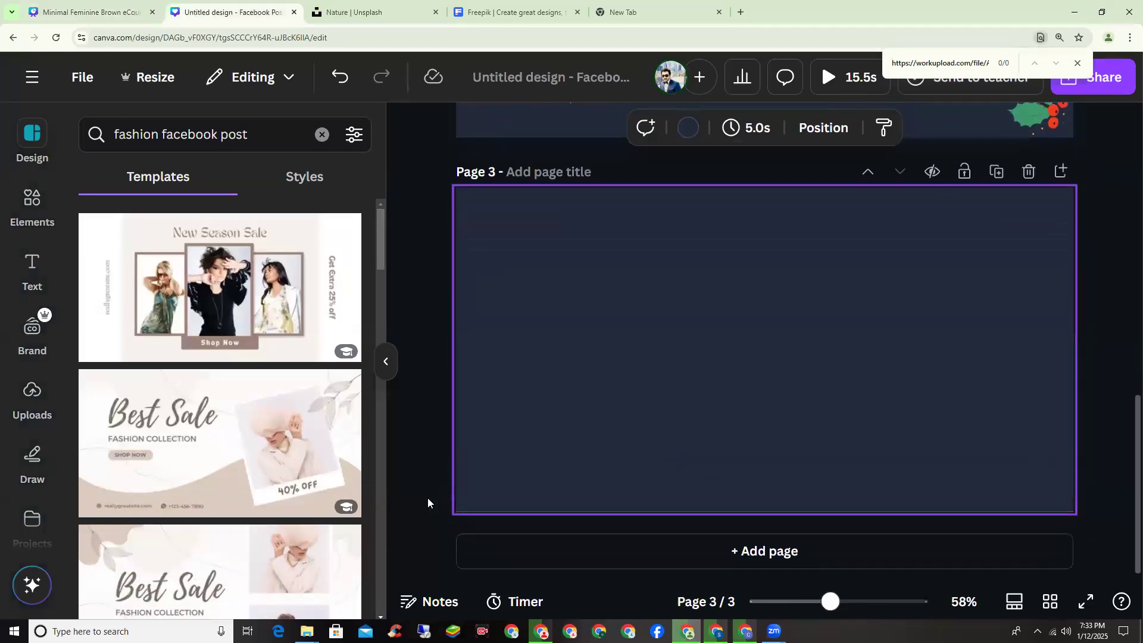
{"action": "left_click", "coordinate": [278, 438]}
{"action": "left_click", "coordinate": [832, 417]}
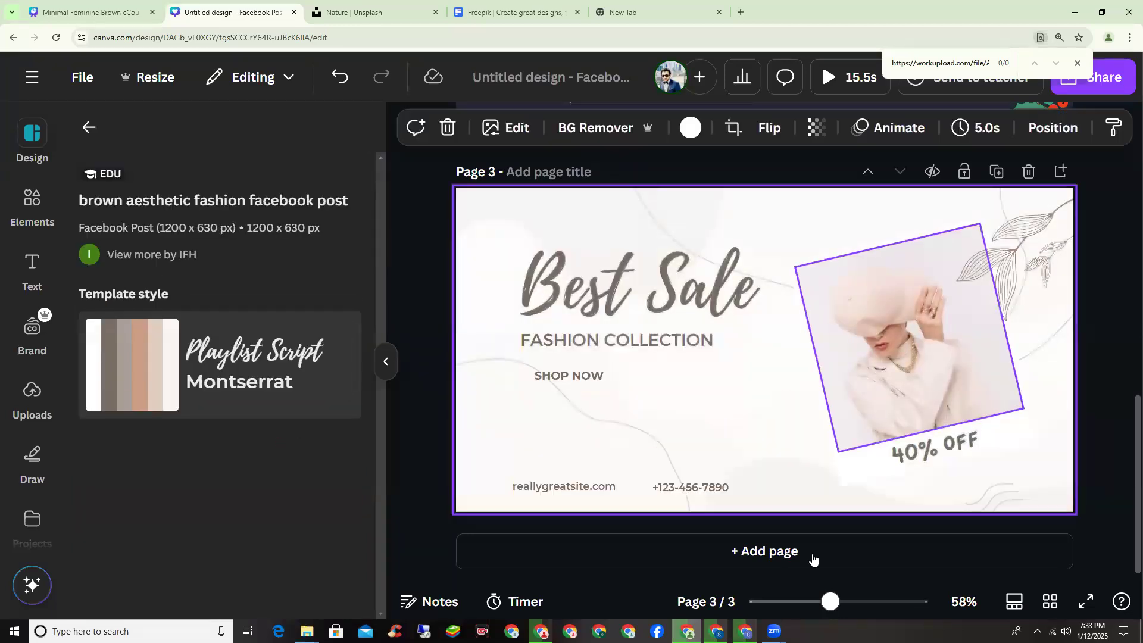
Step: Add page 4 and apply the "Fashion Day" template showing the woman in a red hat
{"action": "left_click", "coordinate": [89, 128]}
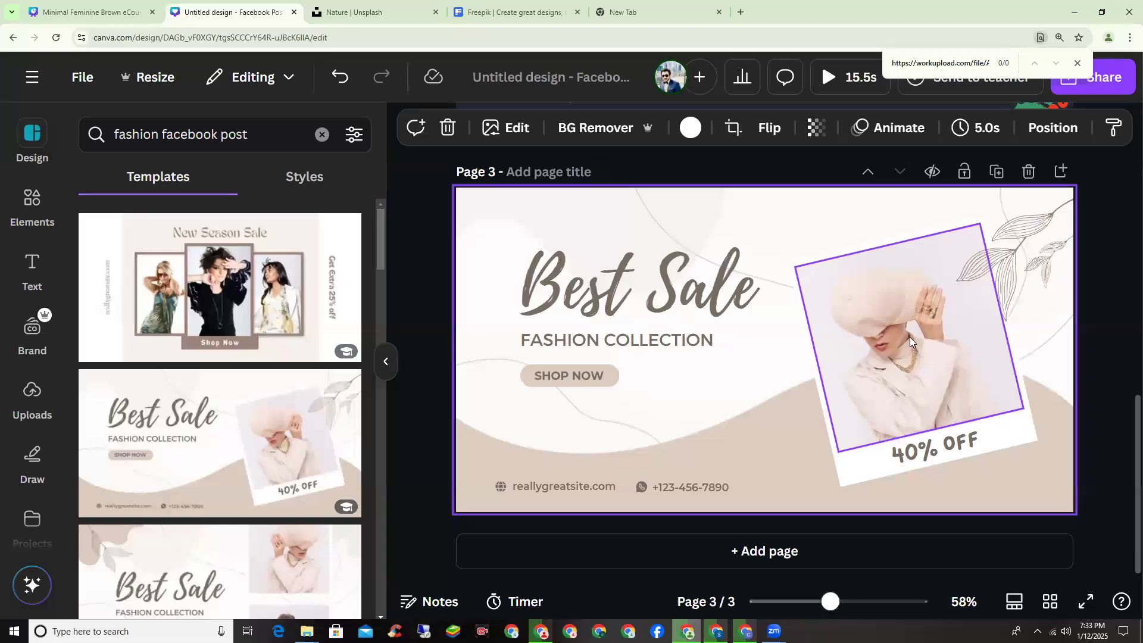
{"action": "left_click", "coordinate": [747, 554]}
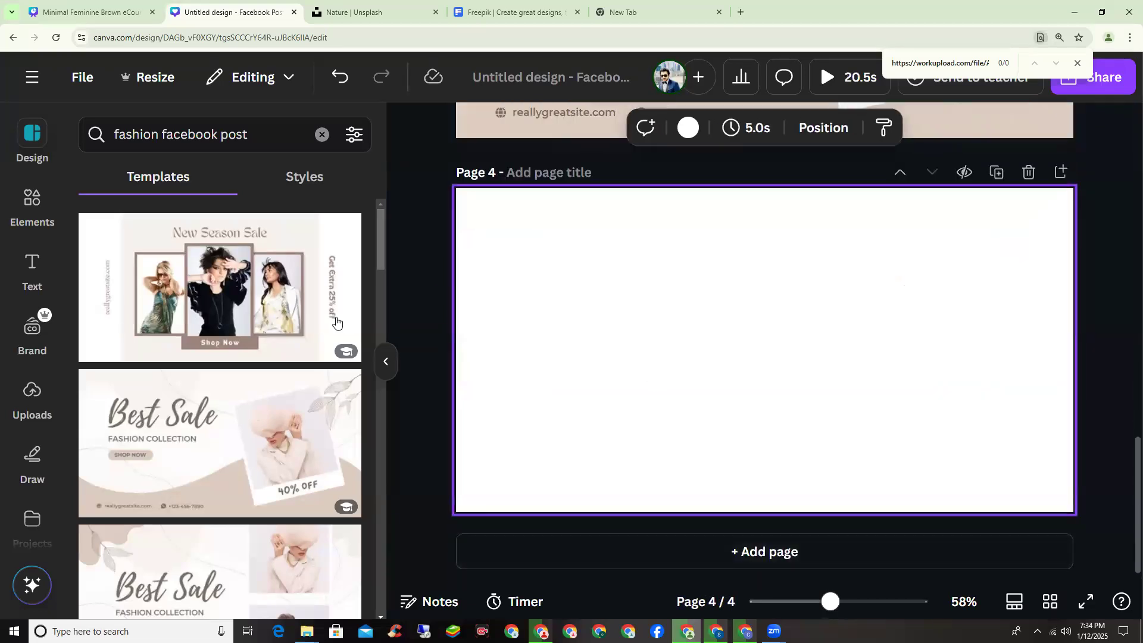
{"action": "scroll", "coordinate": [294, 454], "scroll_direction": "down", "scroll_amount": 2}
{"action": "scroll", "coordinate": [294, 454], "scroll_direction": "down", "scroll_amount": 5}
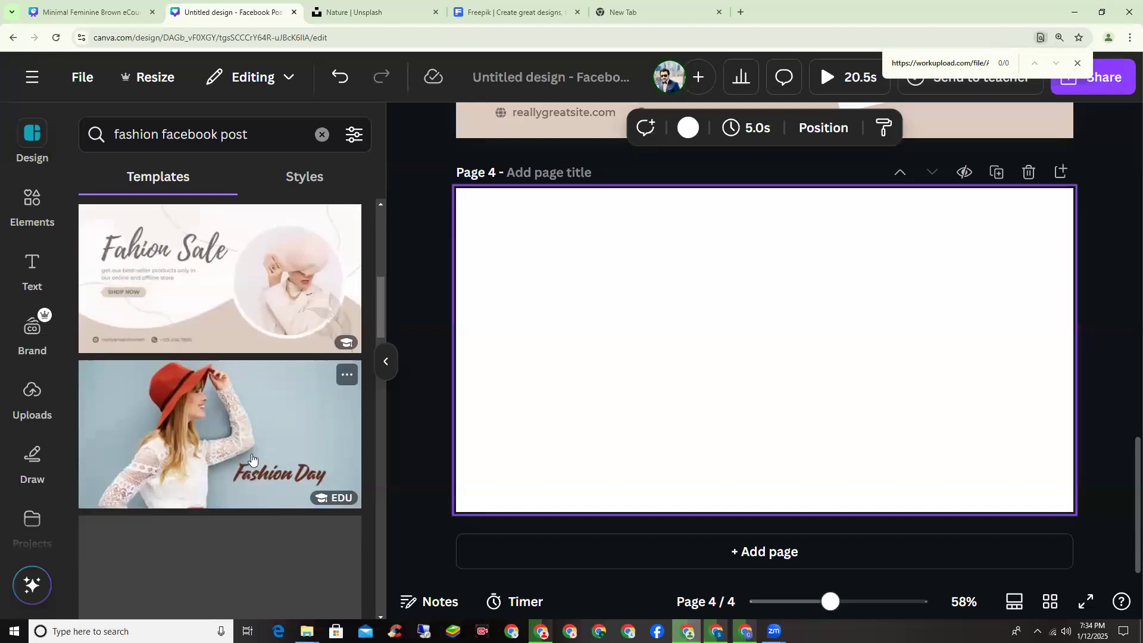
{"action": "left_click", "coordinate": [295, 453]}
Step: Delete the "Fashion Day" text from the red-hat photo on page 4
{"action": "scroll", "coordinate": [767, 389], "scroll_direction": "up", "scroll_amount": 8}
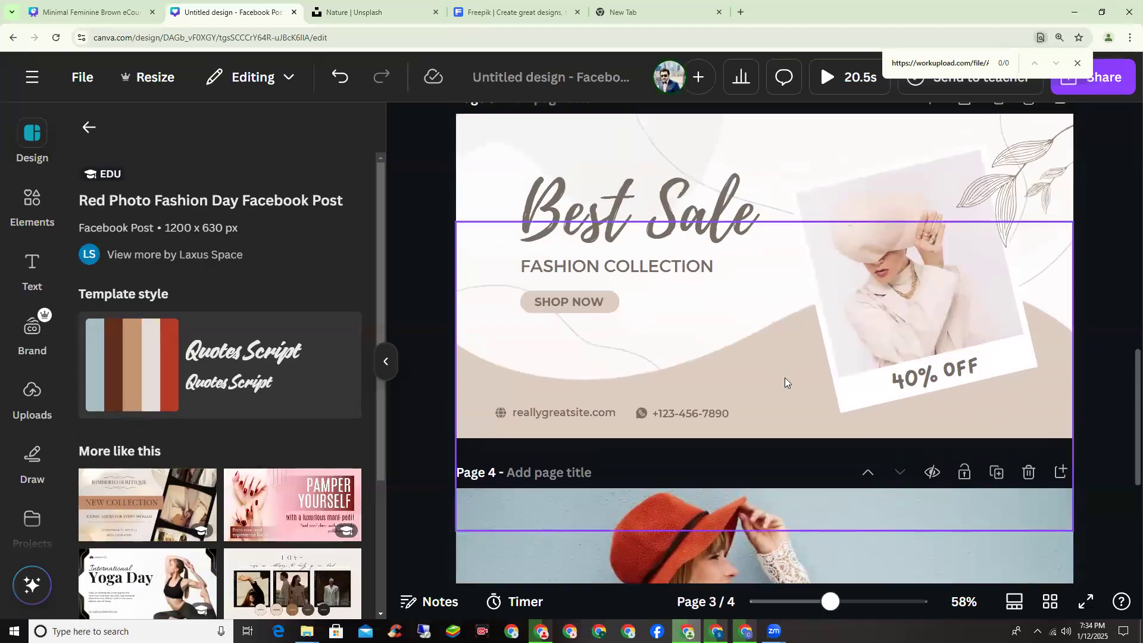
{"action": "scroll", "coordinate": [798, 372], "scroll_direction": "down", "scroll_amount": 4}
{"action": "scroll", "coordinate": [827, 381], "scroll_direction": "down", "scroll_amount": 4}
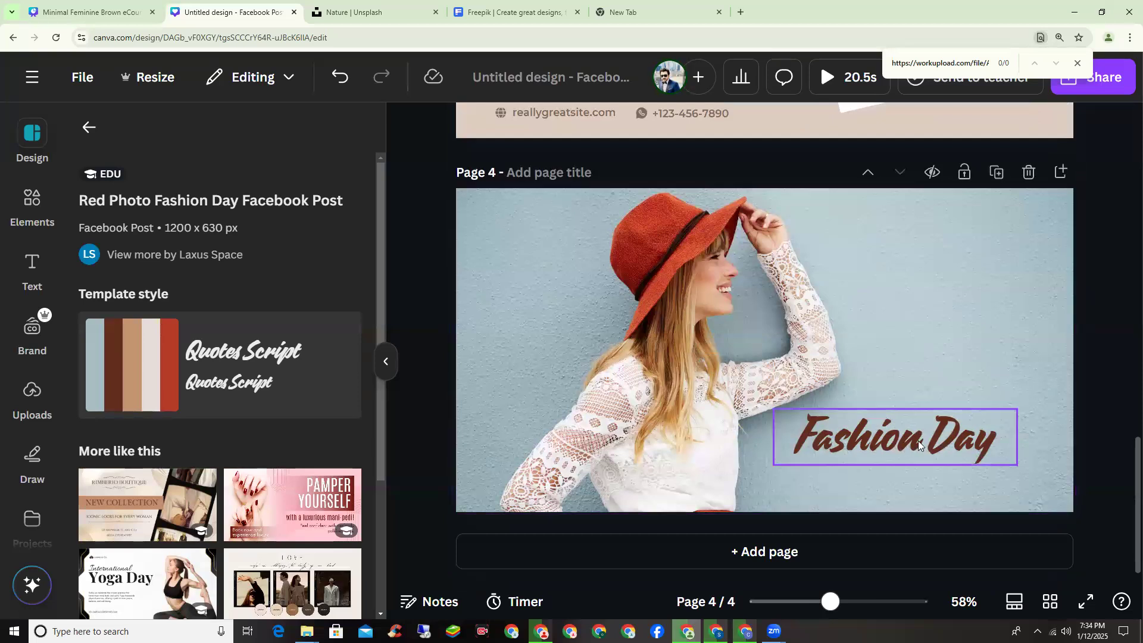
{"action": "left_click", "coordinate": [918, 441]}
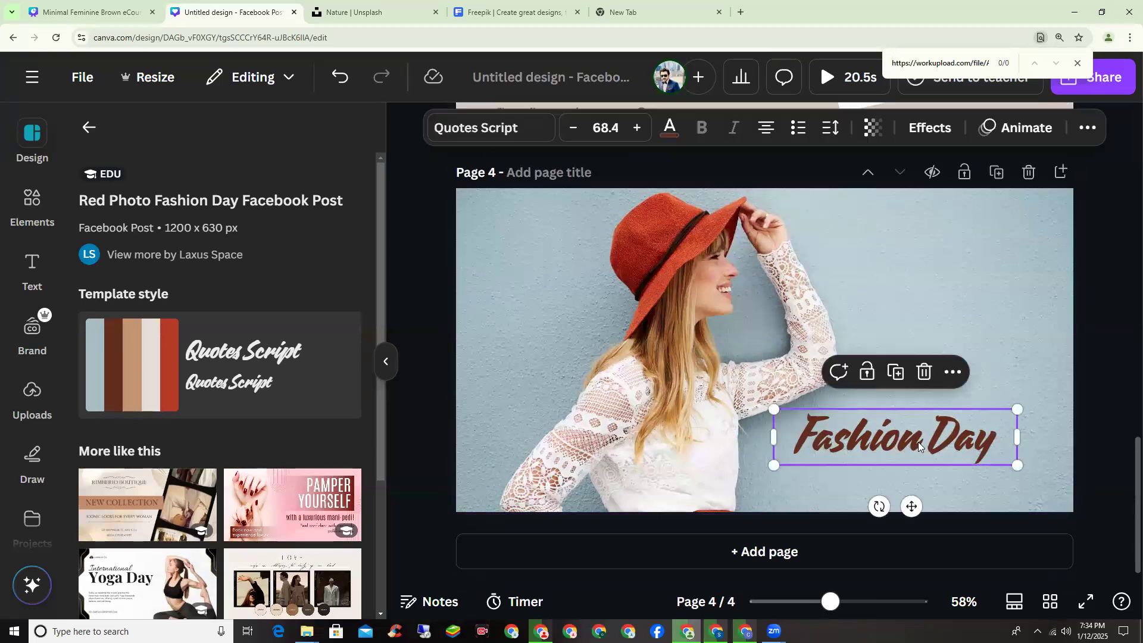
{"action": "left_click", "coordinate": [924, 373]}
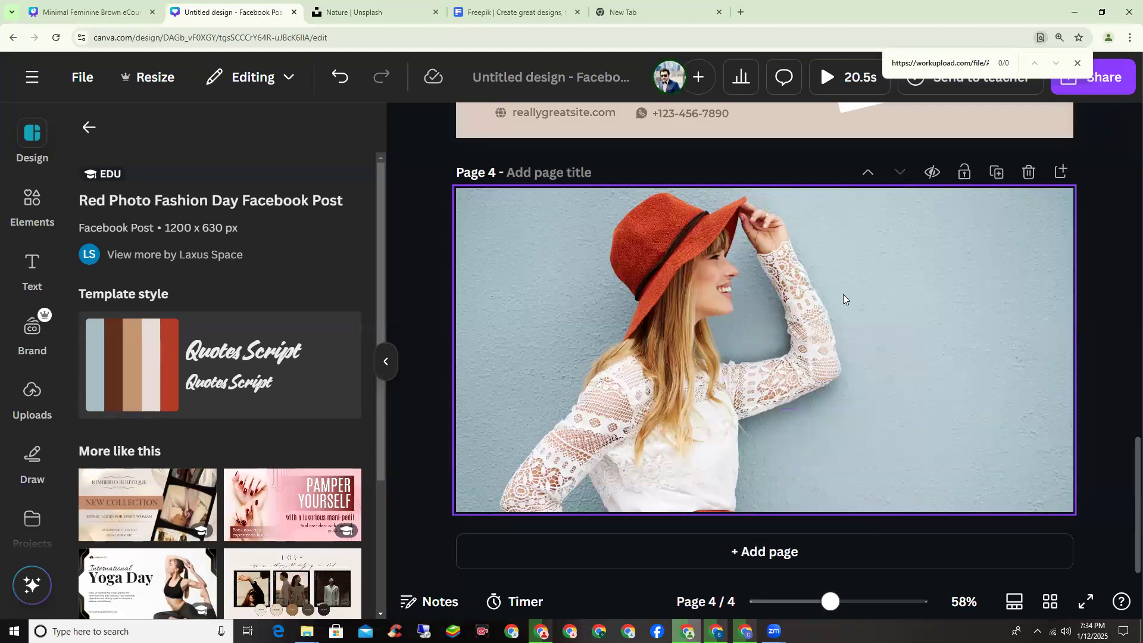
Step: Move the "Best Sale" heading from page 3 onto page 4, scale it to about size 86.7, and place it to the right of the woman
{"action": "scroll", "coordinate": [837, 347], "scroll_direction": "up", "scroll_amount": 3}
{"action": "scroll", "coordinate": [760, 332], "scroll_direction": "down", "scroll_amount": 1}
{"action": "scroll", "coordinate": [760, 332], "scroll_direction": "up", "scroll_amount": 3}
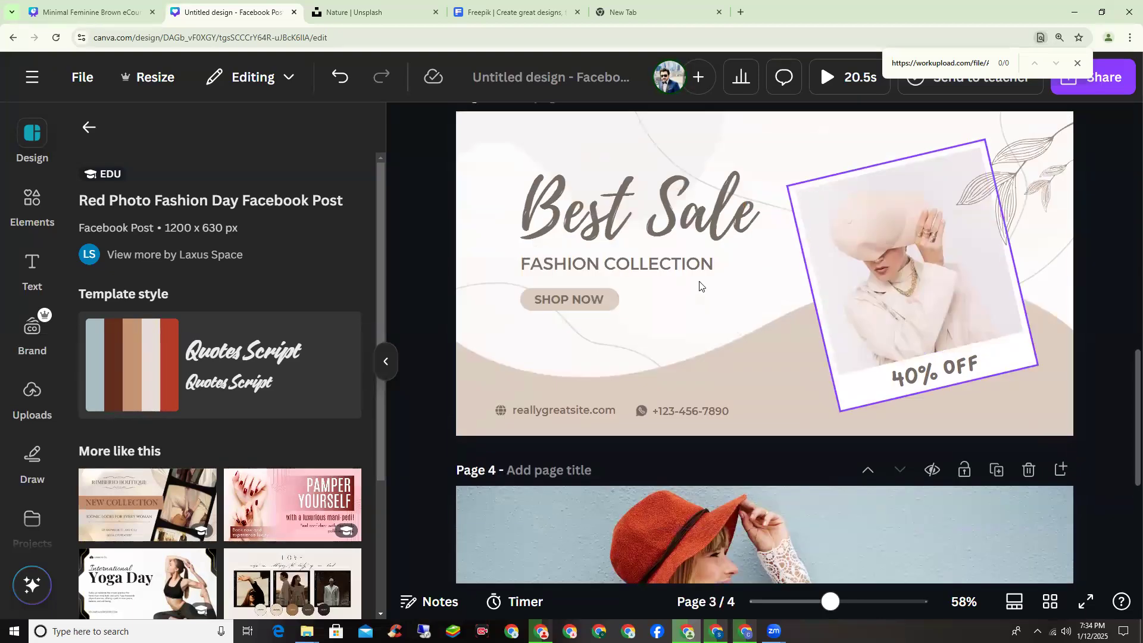
{"action": "left_click", "coordinate": [649, 187]}
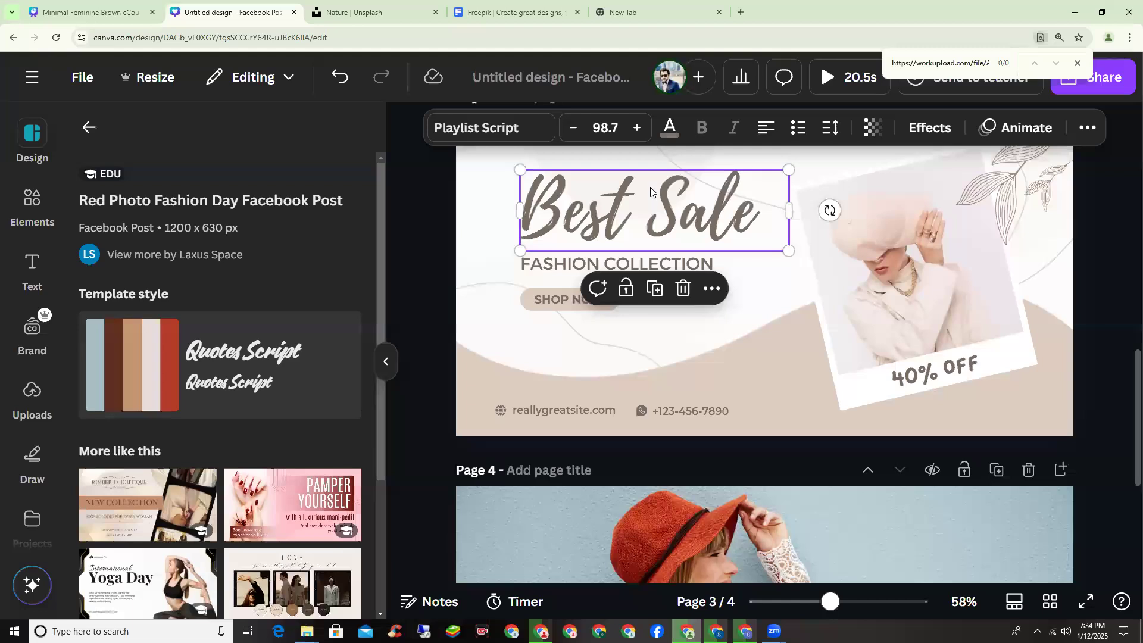
{"action": "left_click_drag", "start_coordinate": [687, 225], "coordinate": [947, 551]}
{"action": "scroll", "coordinate": [933, 500], "scroll_direction": "down", "scroll_amount": 2}
{"action": "left_click", "coordinate": [988, 508]}
{"action": "left_click", "coordinate": [965, 477]}
{"action": "left_click_drag", "start_coordinate": [973, 499], "coordinate": [998, 449]}
{"action": "left_click_drag", "start_coordinate": [1078, 521], "coordinate": [1048, 512]}
{"action": "left_click_drag", "start_coordinate": [975, 483], "coordinate": [991, 476]}
{"action": "scroll", "coordinate": [1039, 489], "scroll_direction": "down", "scroll_amount": 2}
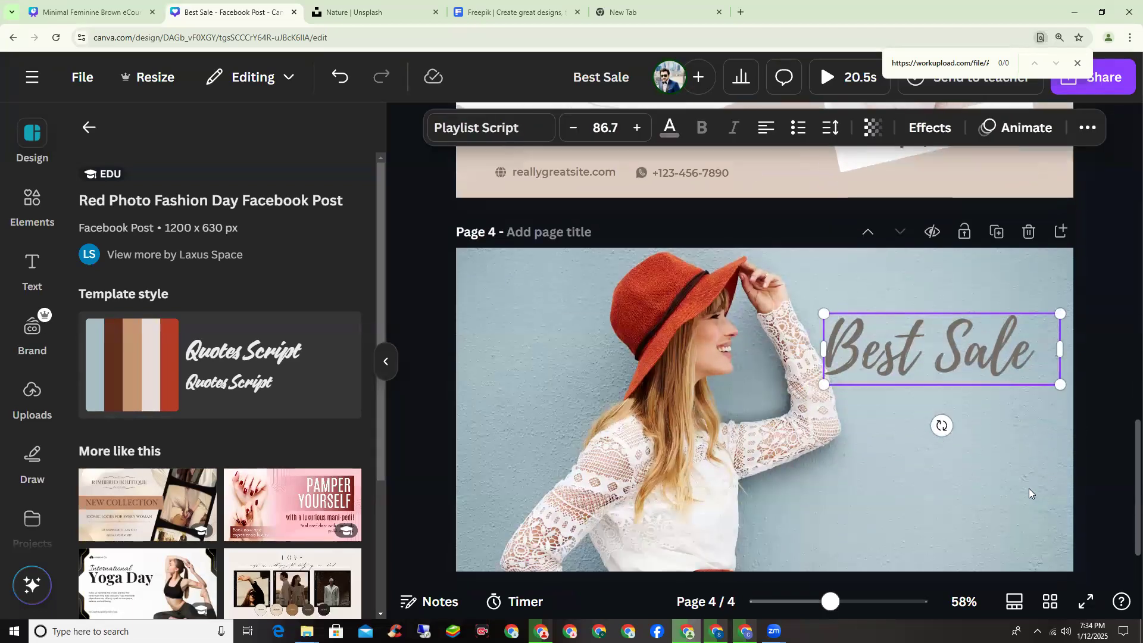
Step: Delete the woman's photo from the tilted white card on page 3
{"action": "scroll", "coordinate": [877, 426], "scroll_direction": "up", "scroll_amount": 3}
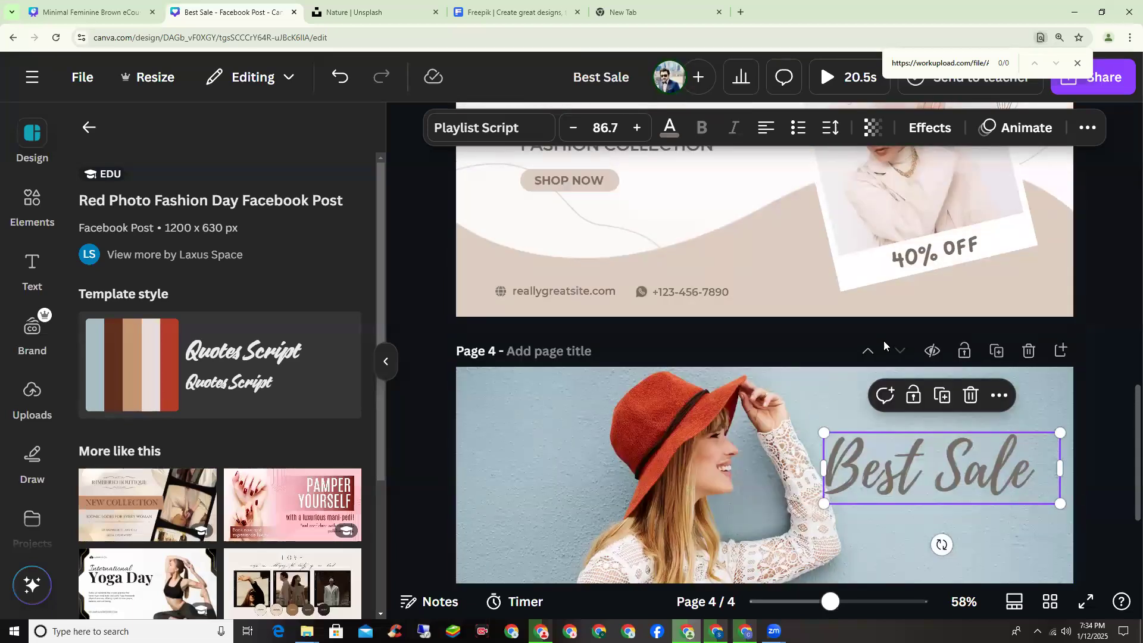
{"action": "scroll", "coordinate": [883, 340], "scroll_direction": "up", "scroll_amount": 3}
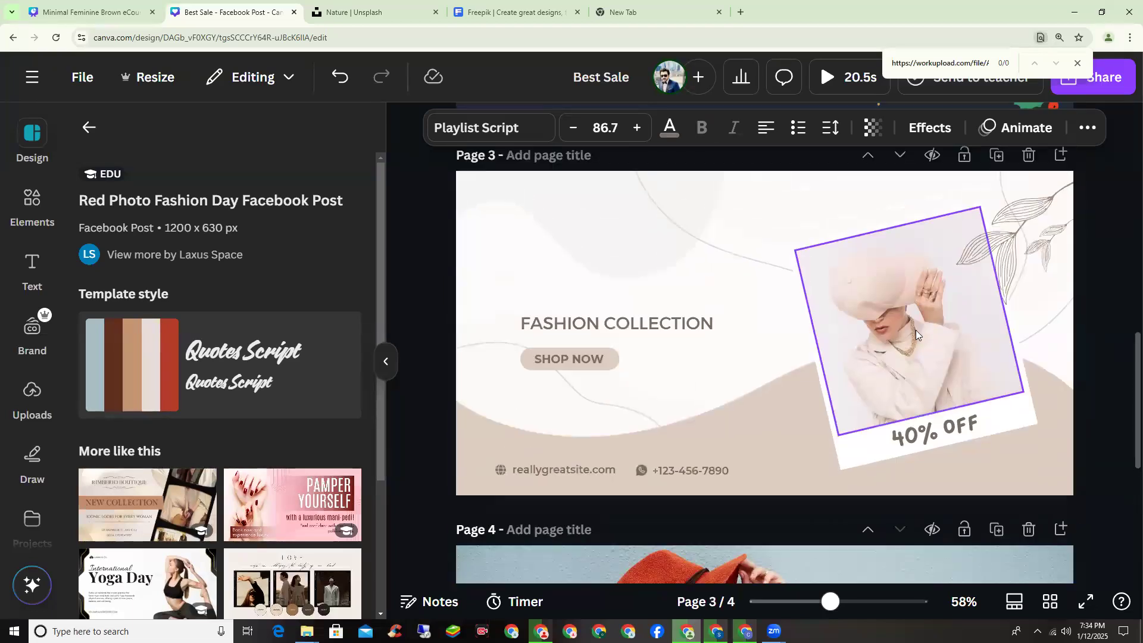
{"action": "scroll", "coordinate": [894, 344], "scroll_direction": "down", "scroll_amount": 2}
{"action": "scroll", "coordinate": [895, 280], "scroll_direction": "up", "scroll_amount": 3}
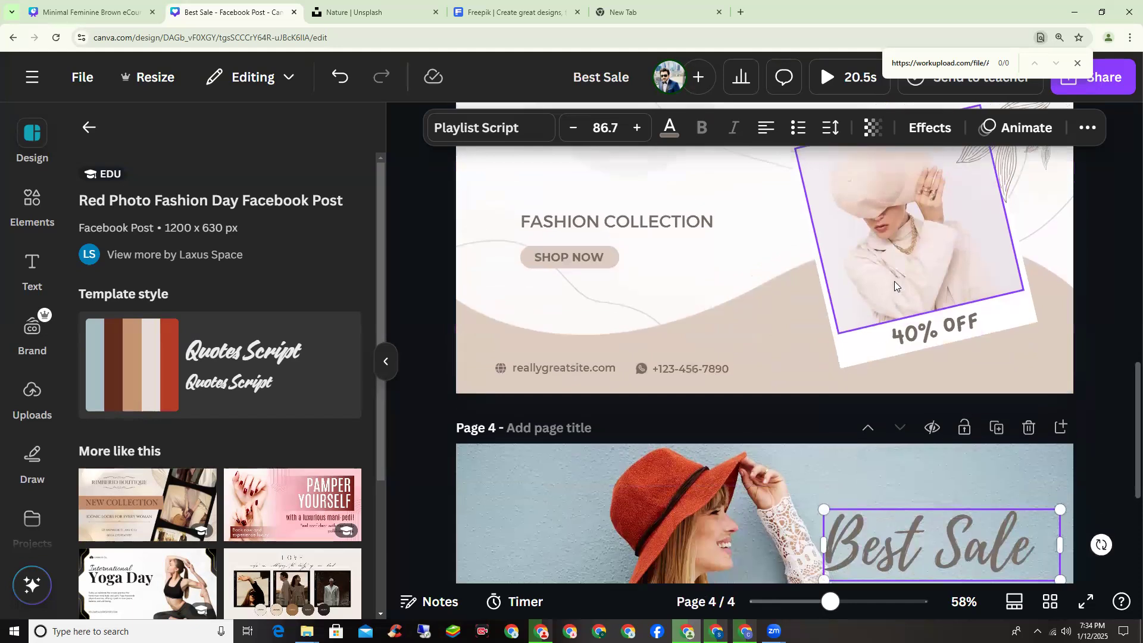
{"action": "right_click", "coordinate": [897, 331]}
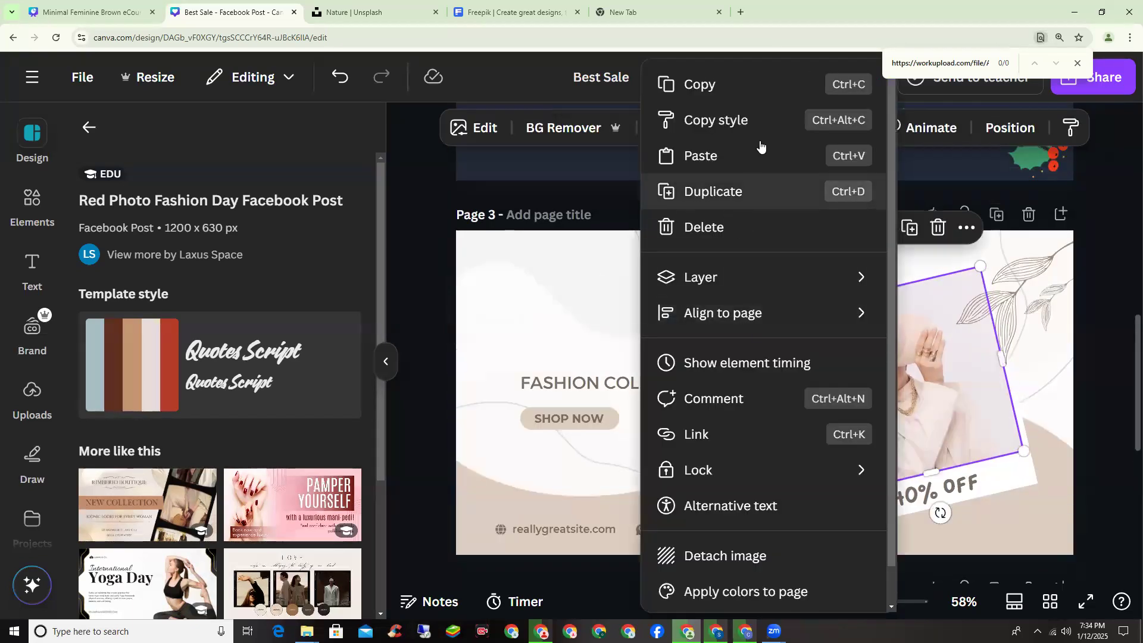
{"action": "left_click", "coordinate": [722, 227]}
Step: Move the "40% OFF" text from page 3 to the lower-right area of the page 4 photo
{"action": "scroll", "coordinate": [923, 387], "scroll_direction": "down", "scroll_amount": 3}
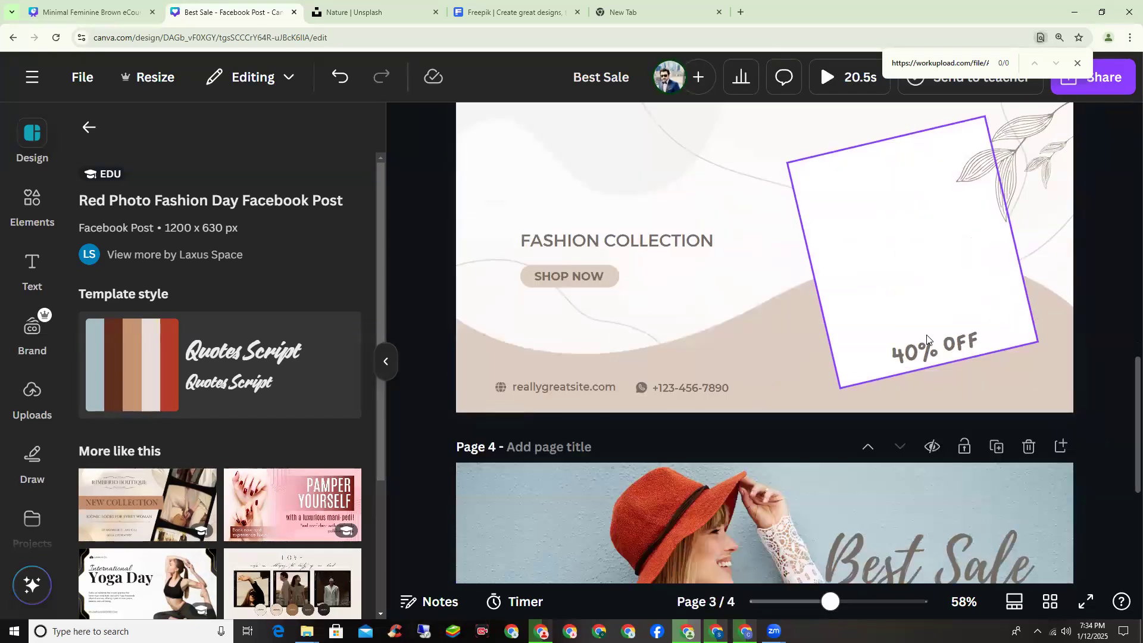
{"action": "left_click_drag", "start_coordinate": [922, 338], "coordinate": [949, 520]}
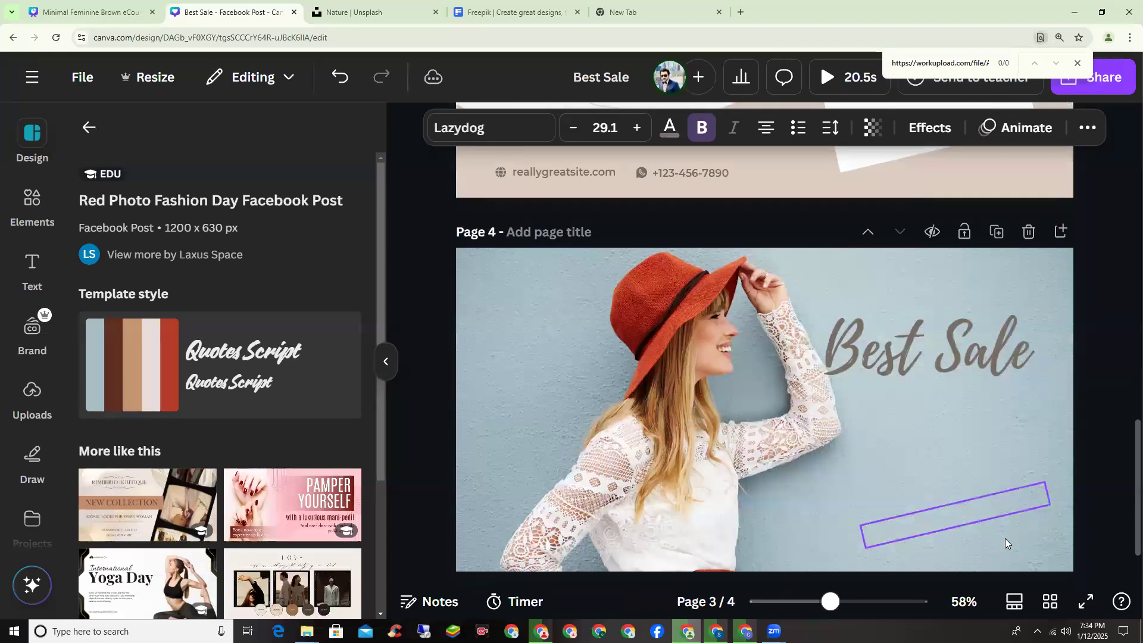
{"action": "left_click", "coordinate": [983, 468]}
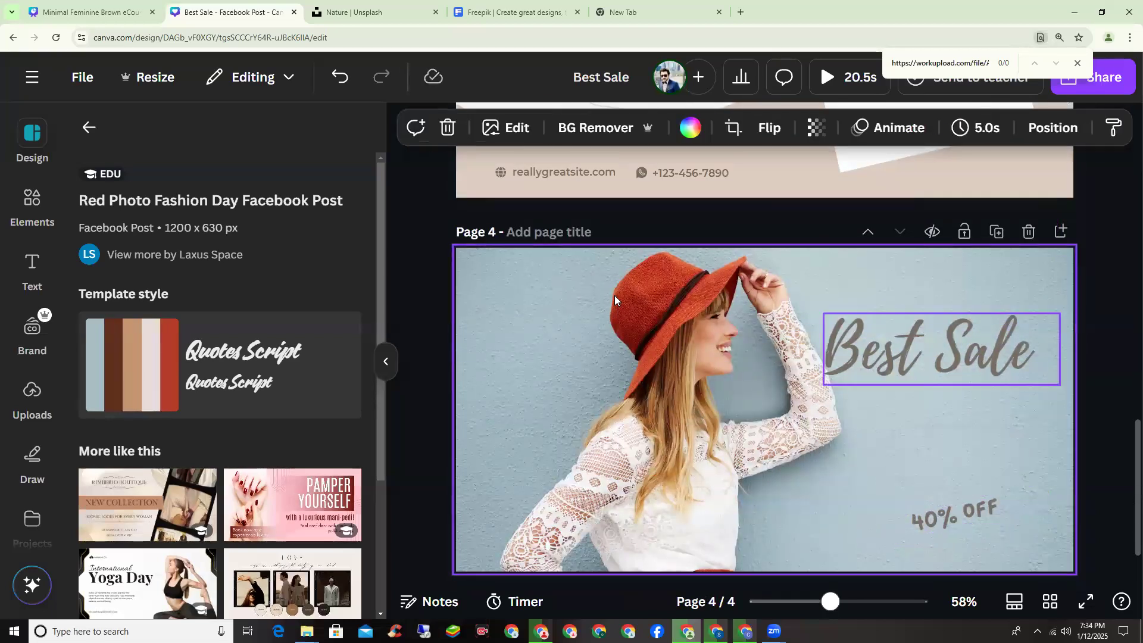
Step: Move the "FASHION COLLECTION" text from page 3 to page 4, directly beneath the "Best Sale" heading
{"action": "scroll", "coordinate": [615, 296], "scroll_direction": "up", "scroll_amount": 3}
{"action": "left_click_drag", "start_coordinate": [579, 204], "coordinate": [888, 342]}
{"action": "left_click", "coordinate": [1023, 392]}
{"action": "left_click", "coordinate": [976, 344]}
{"action": "left_click_drag", "start_coordinate": [988, 350], "coordinate": [931, 341]}
{"action": "left_click", "coordinate": [828, 391]}
{"action": "left_click", "coordinate": [925, 340]}
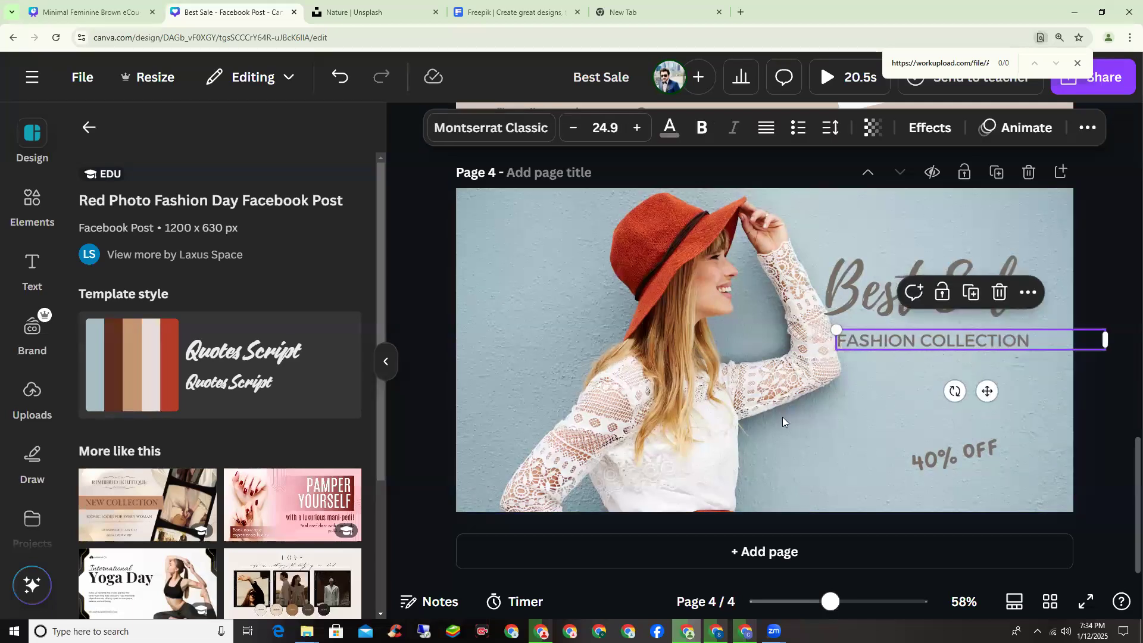
Step: Shift the "Best Sale" heading slightly upward and move "40% OFF" up closer beneath "FASHION COLLECTION" on page 4
{"action": "left_click", "coordinate": [860, 289]}
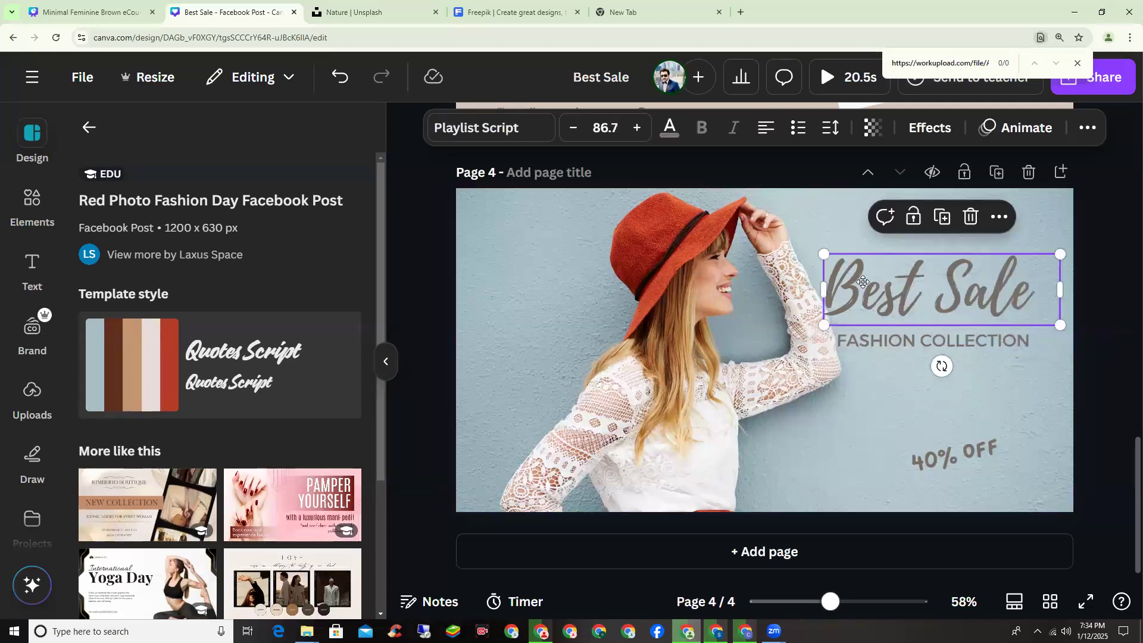
{"action": "double_click", "coordinate": [894, 340]}
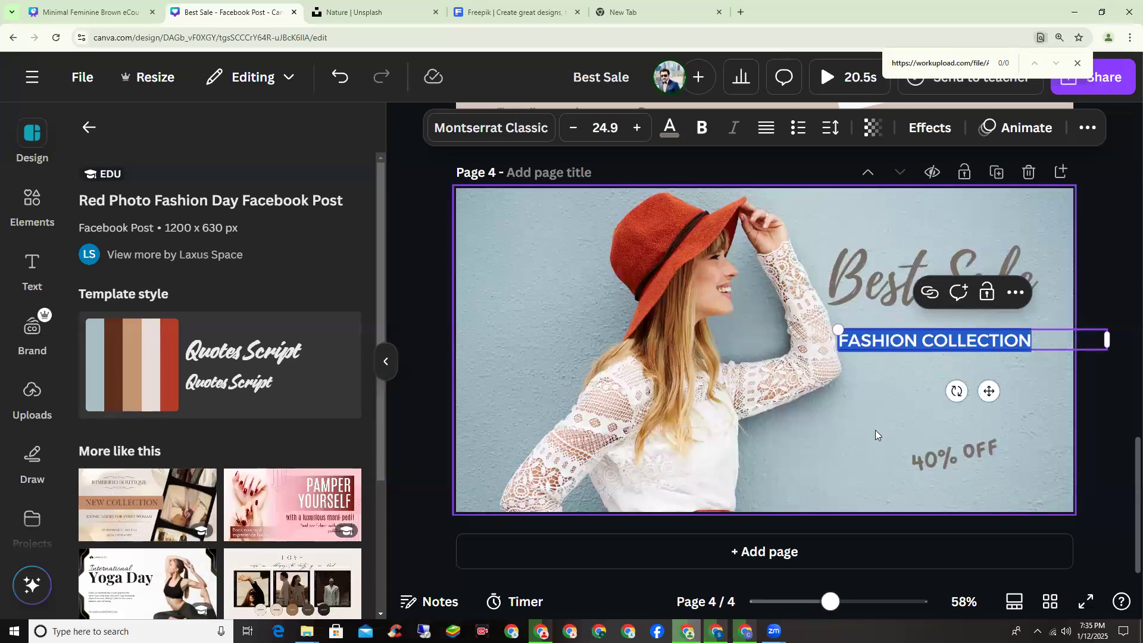
{"action": "left_click", "coordinate": [879, 431]}
{"action": "left_click", "coordinate": [1004, 401]}
{"action": "left_click_drag", "start_coordinate": [966, 453], "coordinate": [944, 396]}
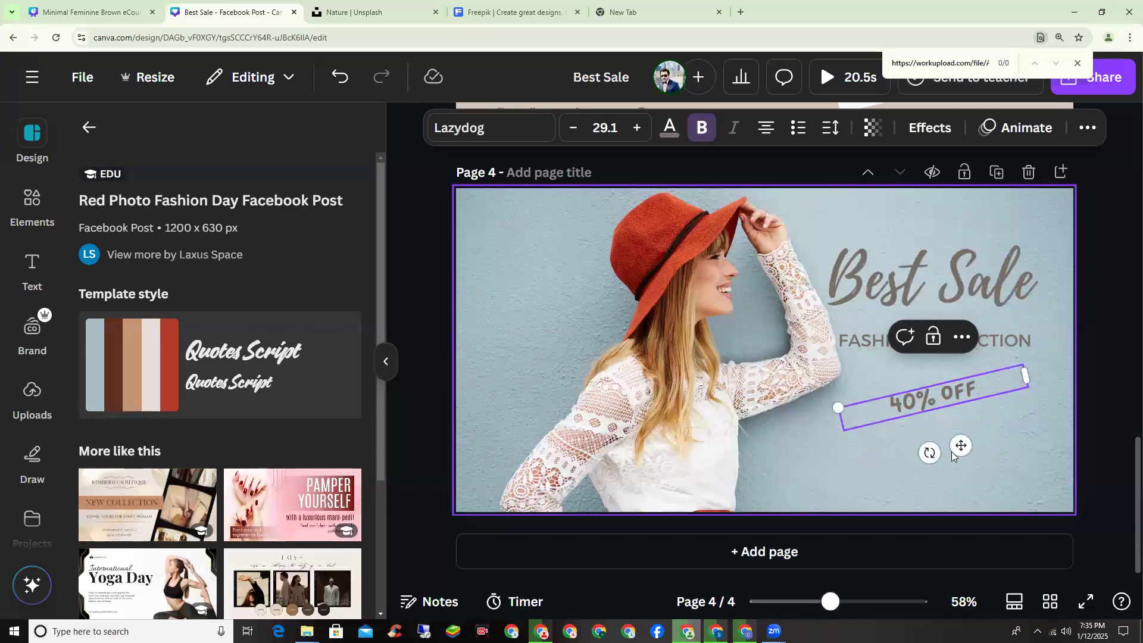
Step: Move the "SHOP NOW" text from the beige button on page 3 to just below "40% OFF" on page 4
{"action": "scroll", "coordinate": [671, 335], "scroll_direction": "up", "scroll_amount": 3}
{"action": "scroll", "coordinate": [555, 354], "scroll_direction": "up", "scroll_amount": 2}
{"action": "left_click_drag", "start_coordinate": [559, 358], "coordinate": [940, 547]}
{"action": "scroll", "coordinate": [912, 448], "scroll_direction": "down", "scroll_amount": 1}
{"action": "scroll", "coordinate": [912, 448], "scroll_direction": "down", "scroll_amount": 2}
{"action": "left_click", "coordinate": [1098, 472]}
{"action": "scroll", "coordinate": [885, 409], "scroll_direction": "down", "scroll_amount": 2}
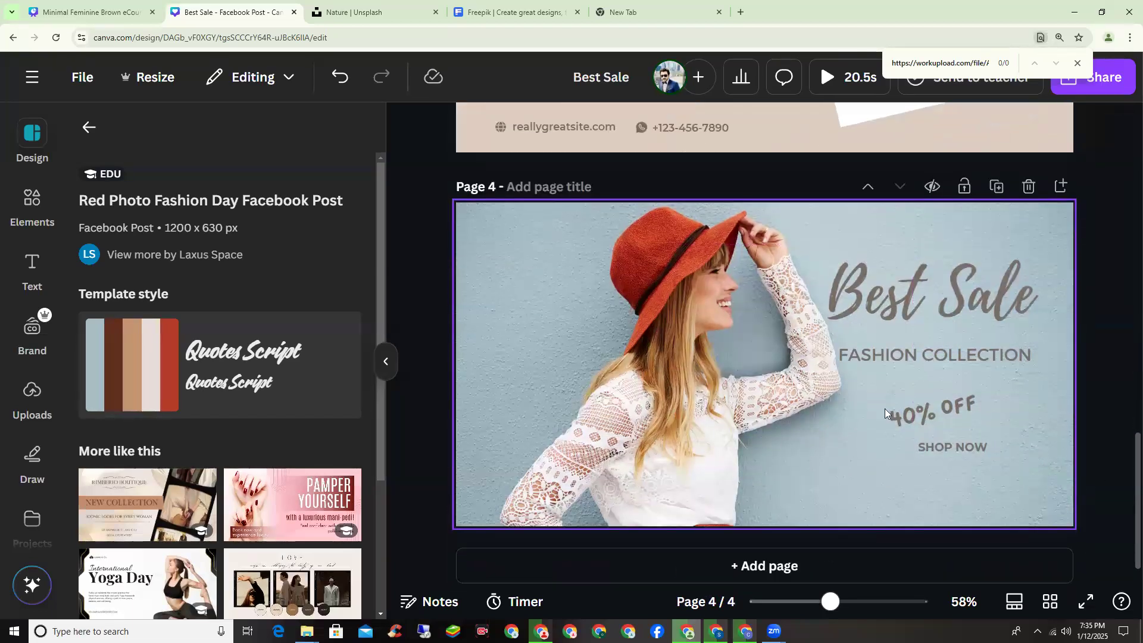
{"action": "scroll", "coordinate": [756, 416], "scroll_direction": "up", "scroll_amount": 4}
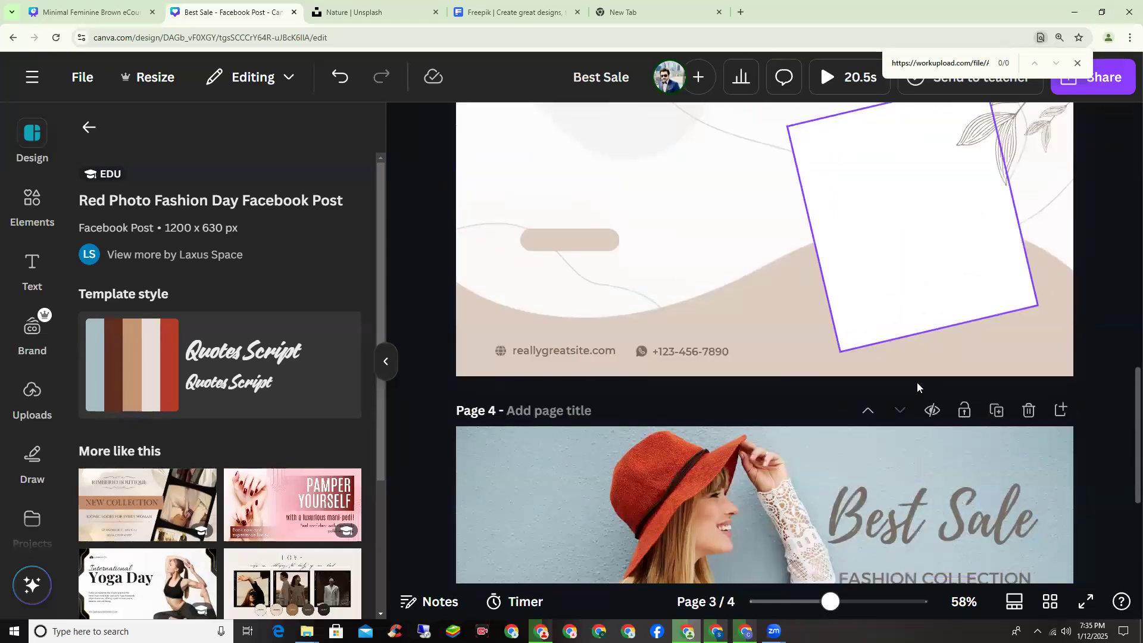
{"action": "scroll", "coordinate": [738, 482], "scroll_direction": "up", "scroll_amount": 4}
{"action": "scroll", "coordinate": [702, 504], "scroll_direction": "down", "scroll_amount": 8}
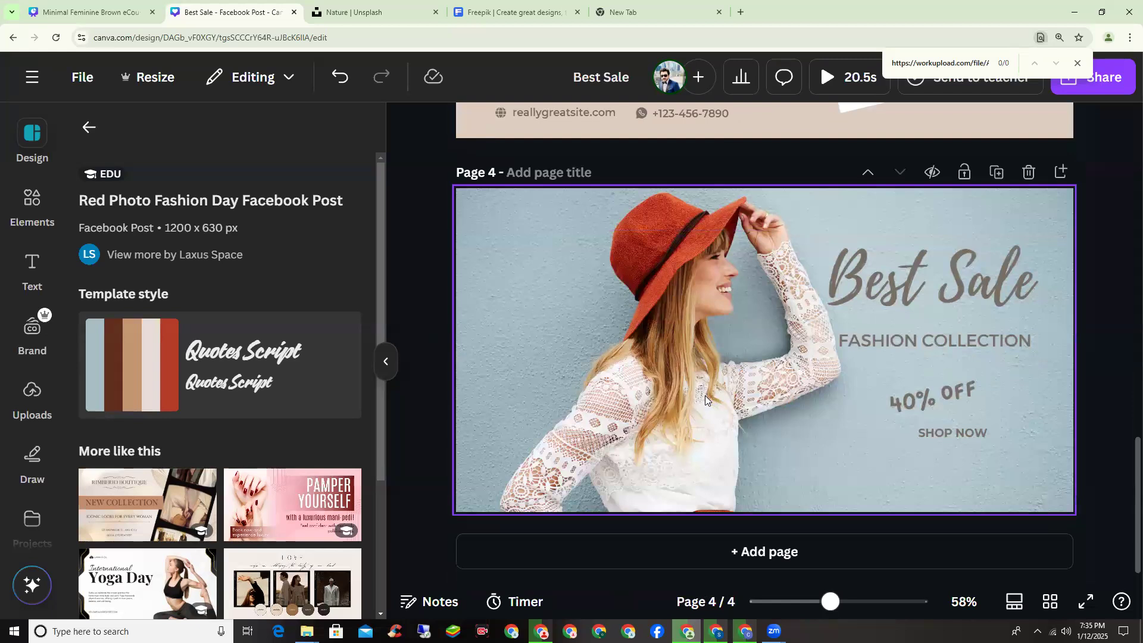
{"action": "scroll", "coordinate": [899, 394], "scroll_direction": "up", "scroll_amount": 5}
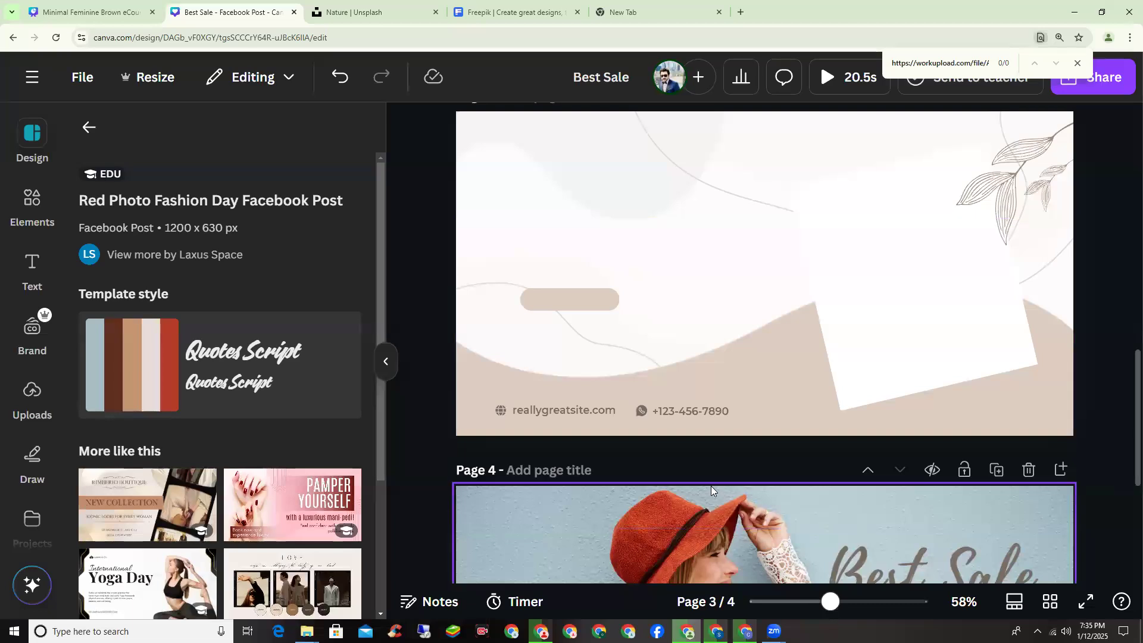
Step: Copy the background photo of the woman in the red hat from page 4 and paste it as page 3's background
{"action": "scroll", "coordinate": [711, 486], "scroll_direction": "down", "scroll_amount": 3}
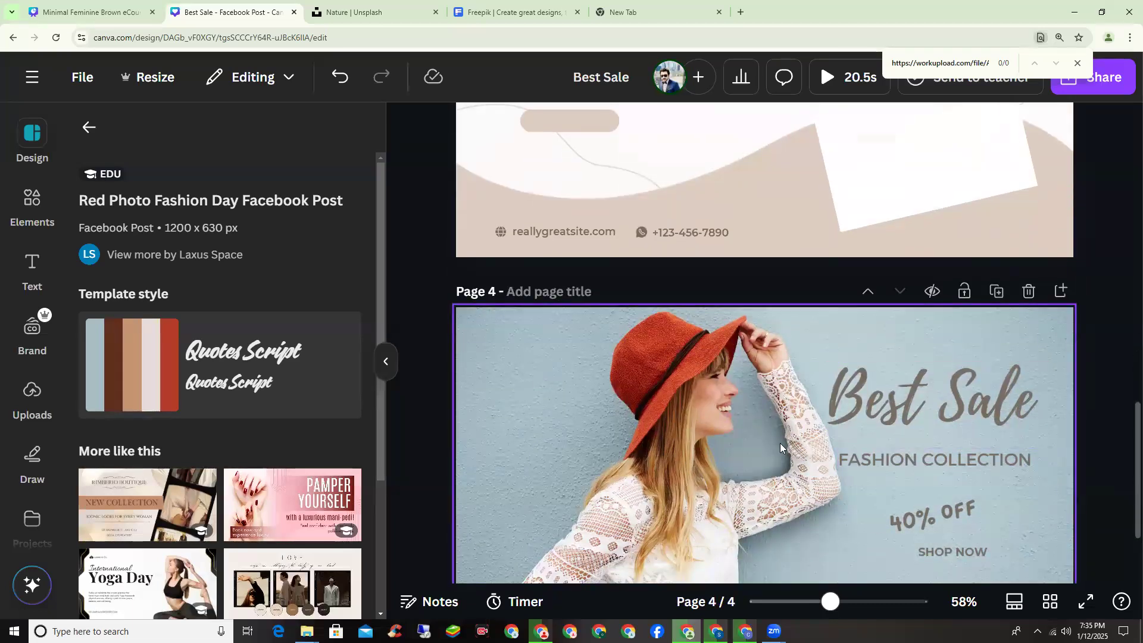
{"action": "scroll", "coordinate": [721, 426], "scroll_direction": "down", "scroll_amount": 2}
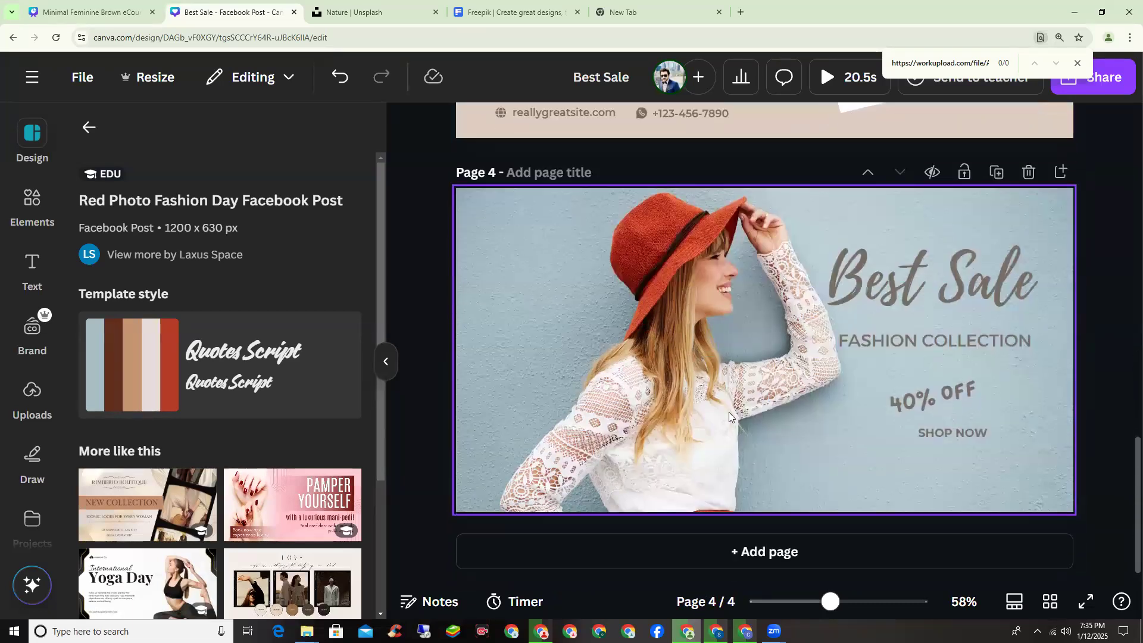
{"action": "scroll", "coordinate": [837, 409], "scroll_direction": "up", "scroll_amount": 7}
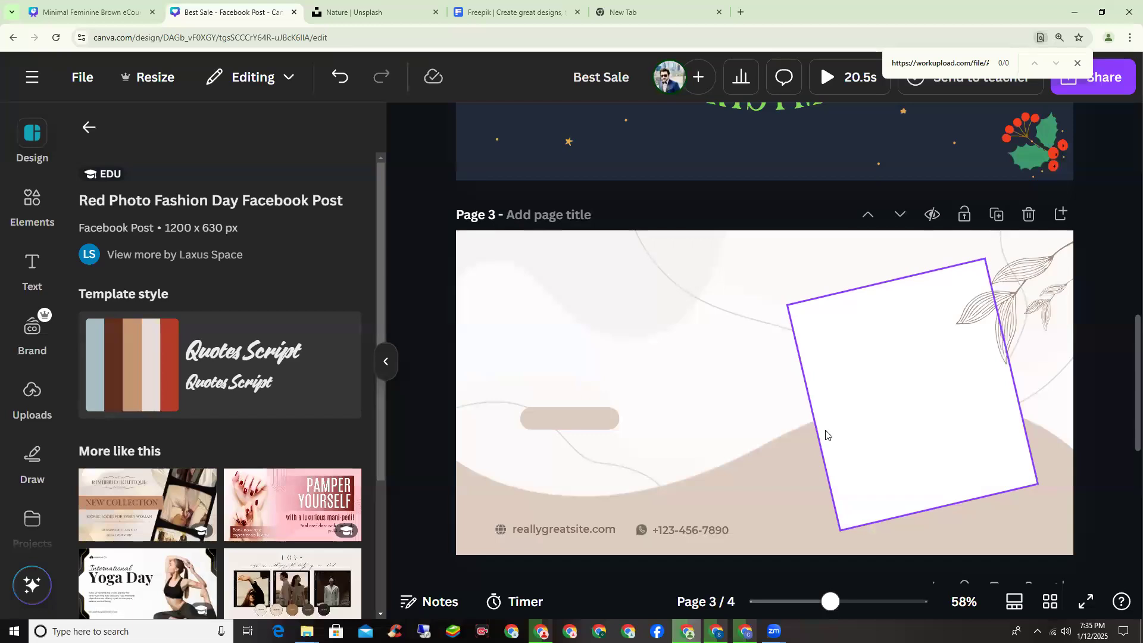
{"action": "scroll", "coordinate": [826, 434], "scroll_direction": "down", "scroll_amount": 6}
{"action": "right_click", "coordinate": [511, 358]}
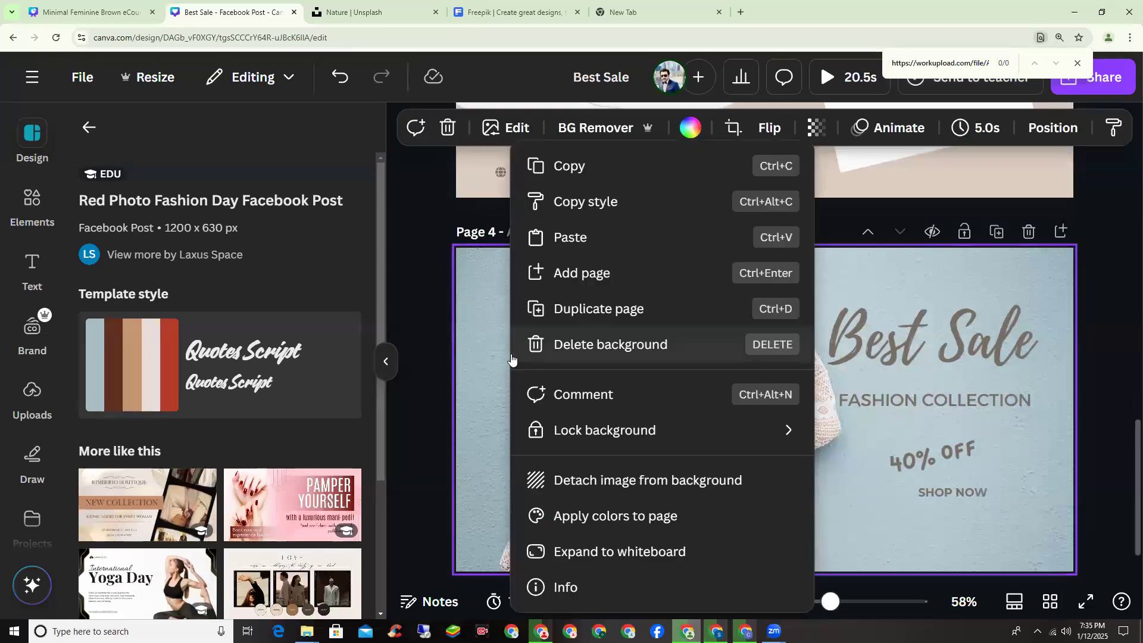
{"action": "left_click", "coordinate": [570, 165]}
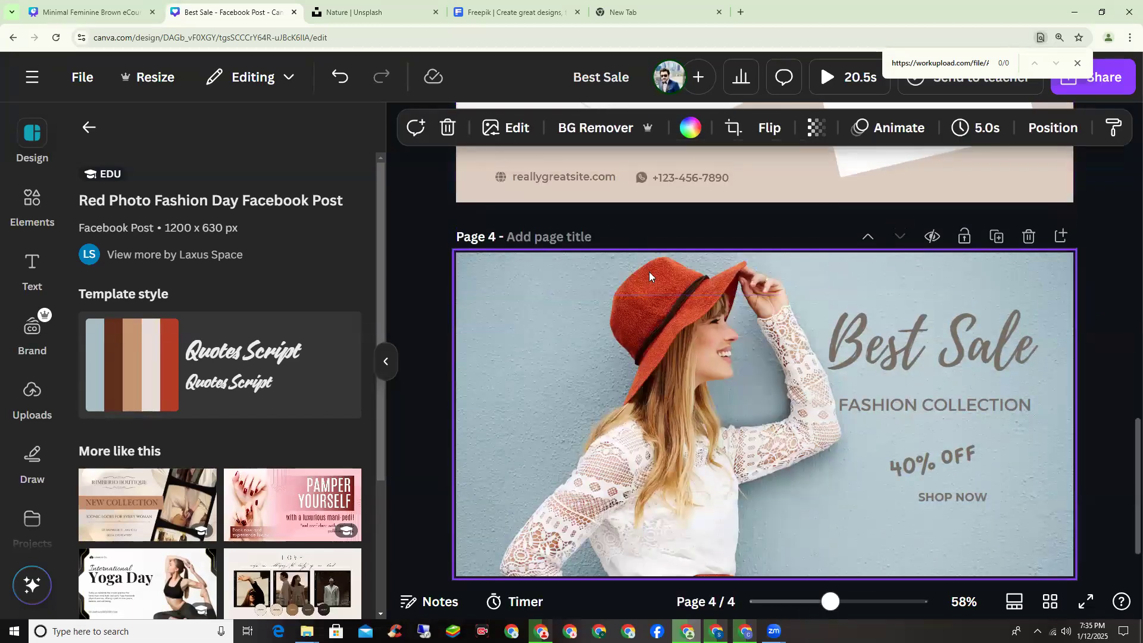
{"action": "scroll", "coordinate": [649, 272], "scroll_direction": "up", "scroll_amount": 5}
{"action": "right_click", "coordinate": [745, 321]}
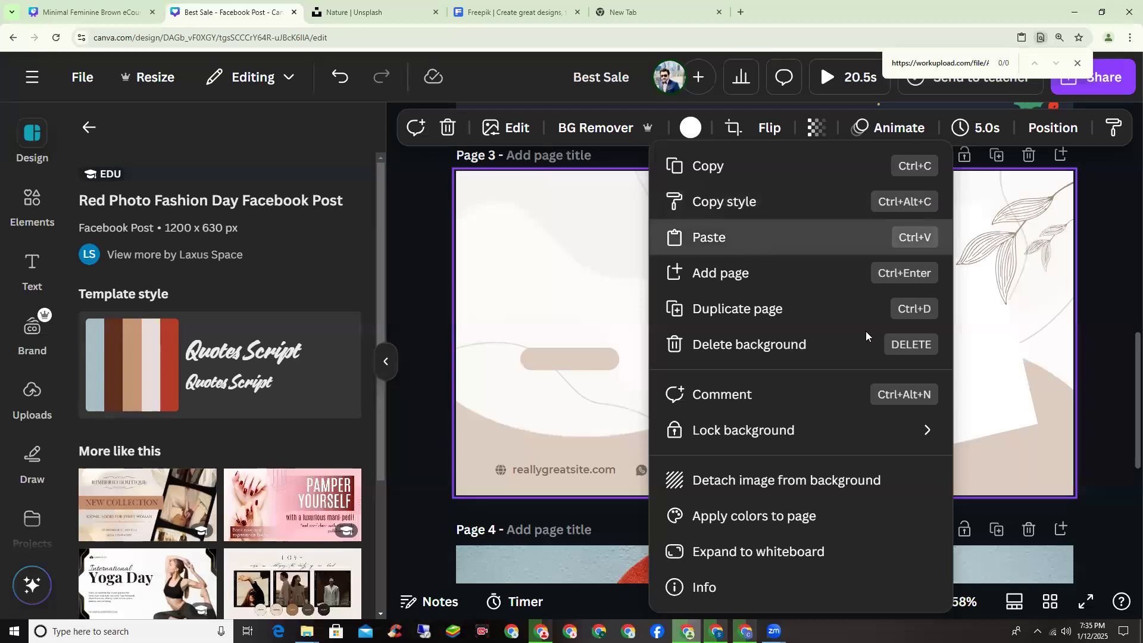
{"action": "key", "text": "ctrl+v"}
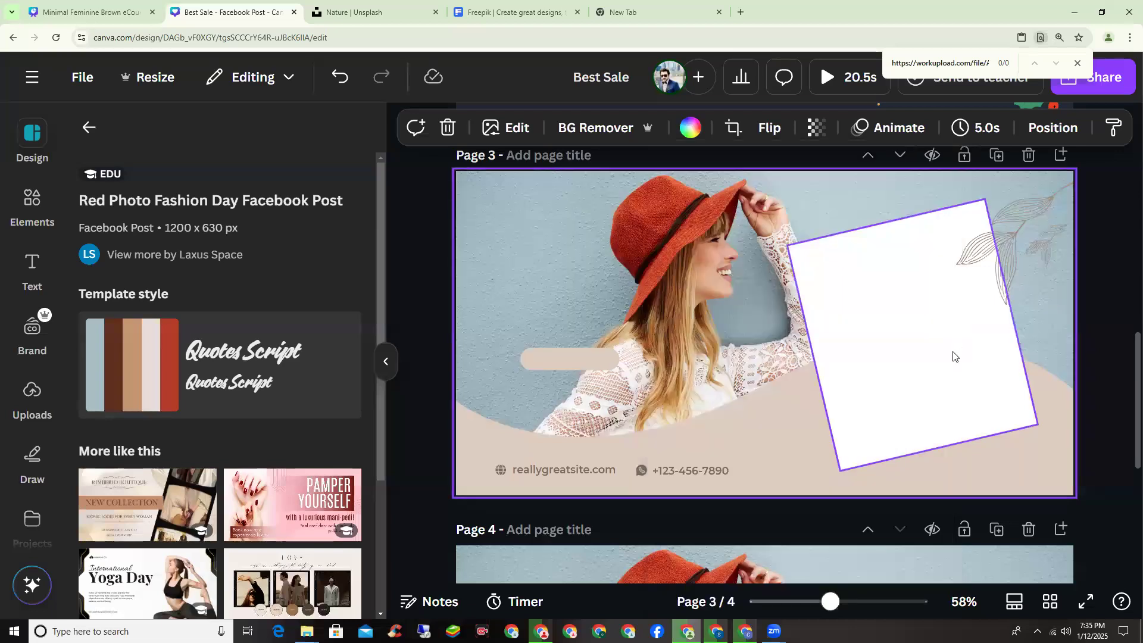
Step: Delete the tilted white frame and the beige rounded button shape from page 3
{"action": "right_click", "coordinate": [959, 220]}
{"action": "left_click", "coordinate": [929, 307]}
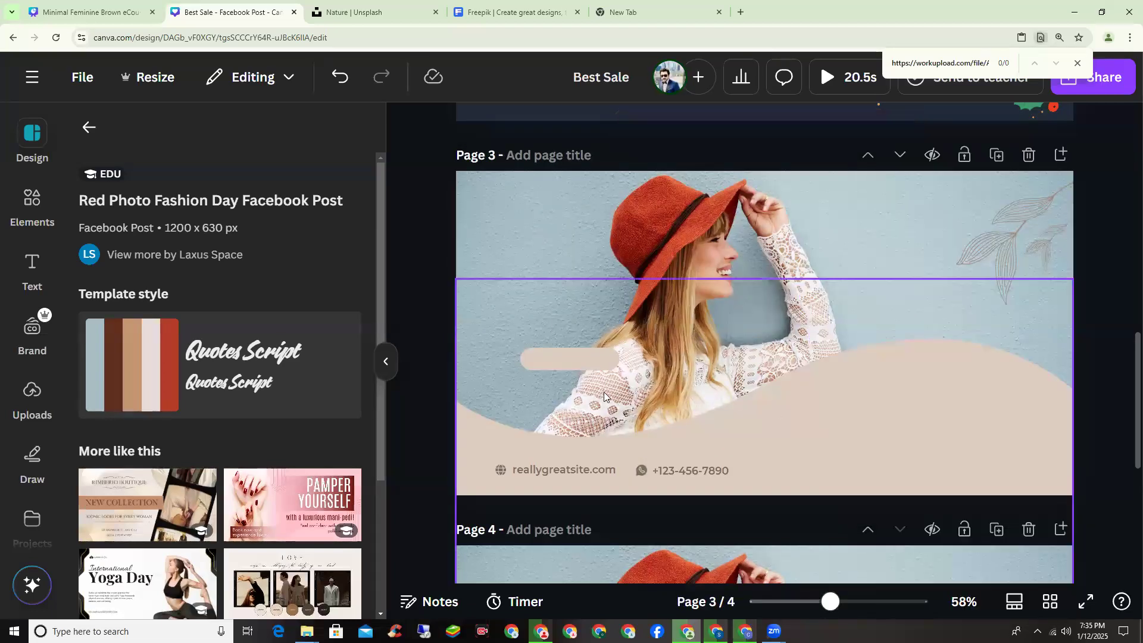
{"action": "right_click", "coordinate": [573, 365]}
{"action": "key", "text": "Escape"}
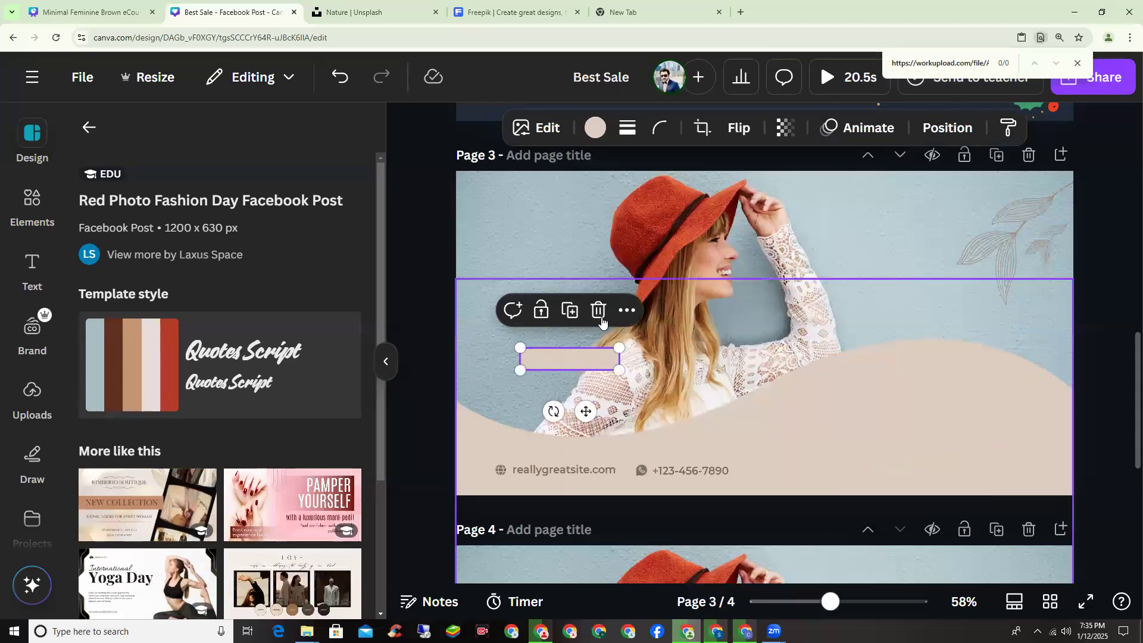
{"action": "left_click", "coordinate": [600, 312]}
Step: Delete the beige wave shape along the lower part of page 3
{"action": "left_click", "coordinate": [800, 446]}
{"action": "scroll", "coordinate": [871, 436], "scroll_direction": "up", "scroll_amount": 1}
{"action": "scroll", "coordinate": [824, 383], "scroll_direction": "down", "scroll_amount": 1}
{"action": "right_click", "coordinate": [833, 382]}
{"action": "key", "text": "Escape"}
{"action": "left_click", "coordinate": [791, 250]}
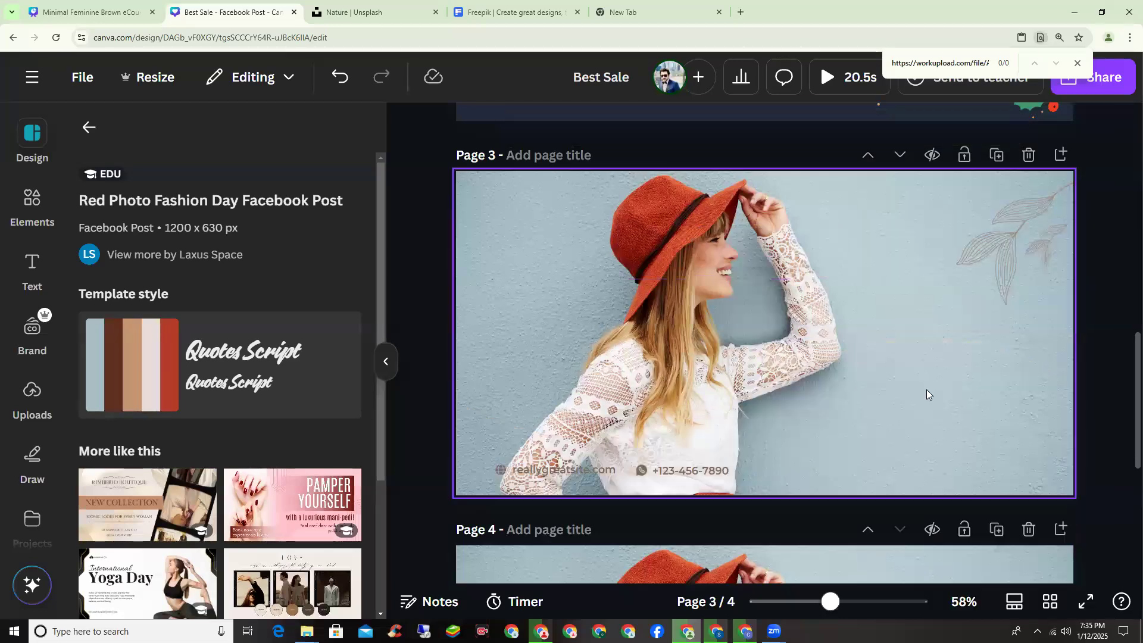
Step: Review the pages from the fashion post back to page 1 and browse the templates similar to Red Photo Fashion Day
{"action": "scroll", "coordinate": [804, 479], "scroll_direction": "down", "scroll_amount": 3}
{"action": "scroll", "coordinate": [812, 460], "scroll_direction": "up", "scroll_amount": 3}
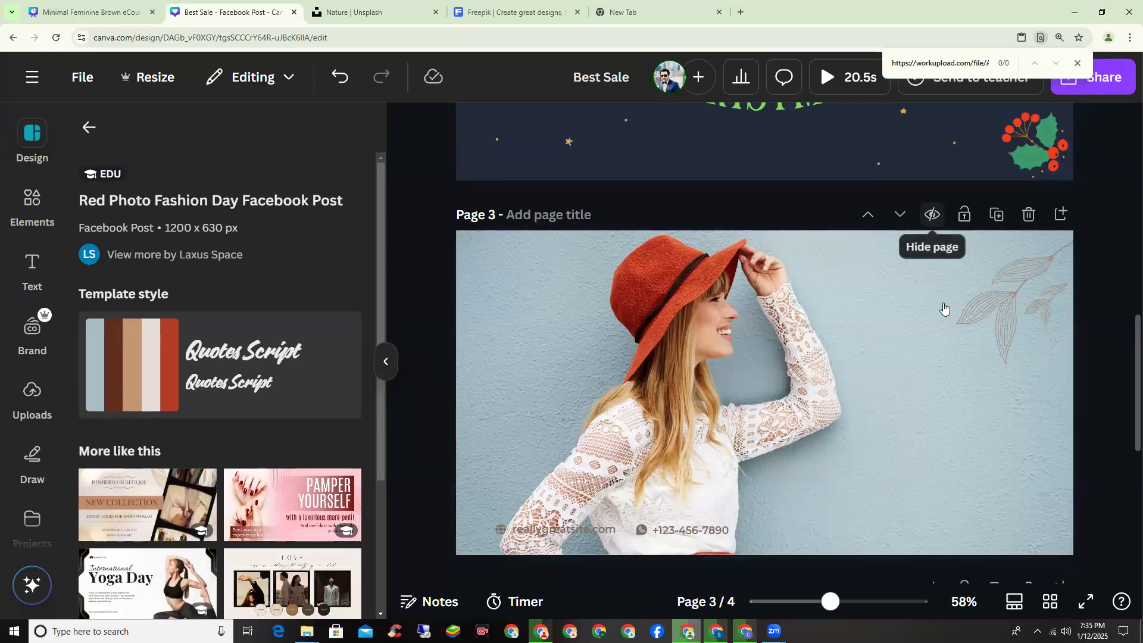
{"action": "scroll", "coordinate": [947, 297], "scroll_direction": "up", "scroll_amount": 9}
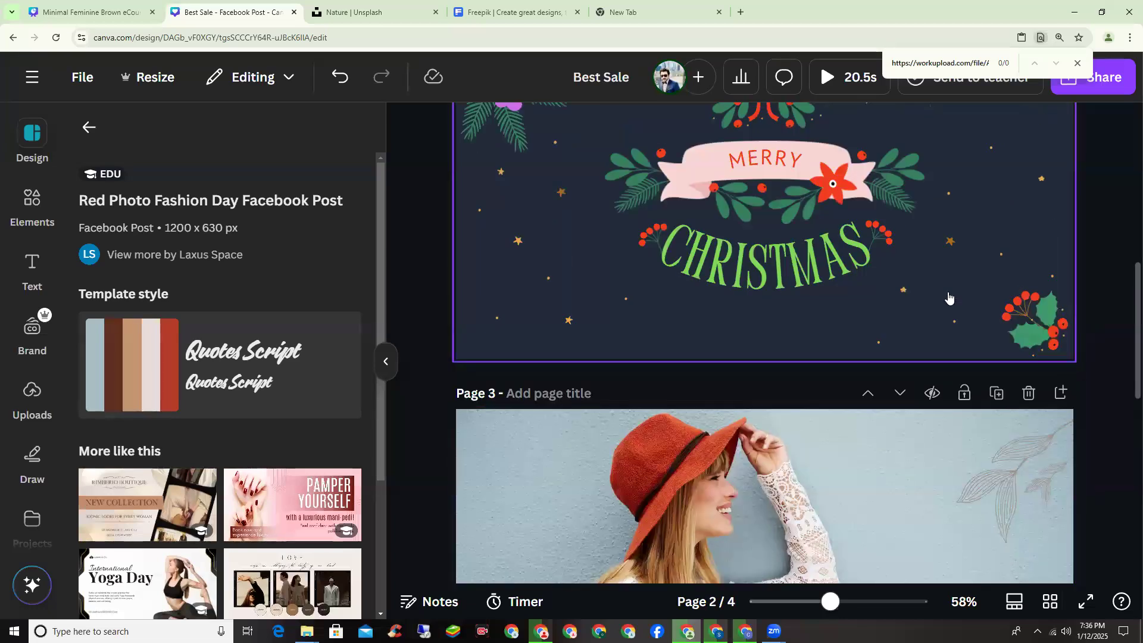
{"action": "scroll", "coordinate": [884, 354], "scroll_direction": "up", "scroll_amount": 3}
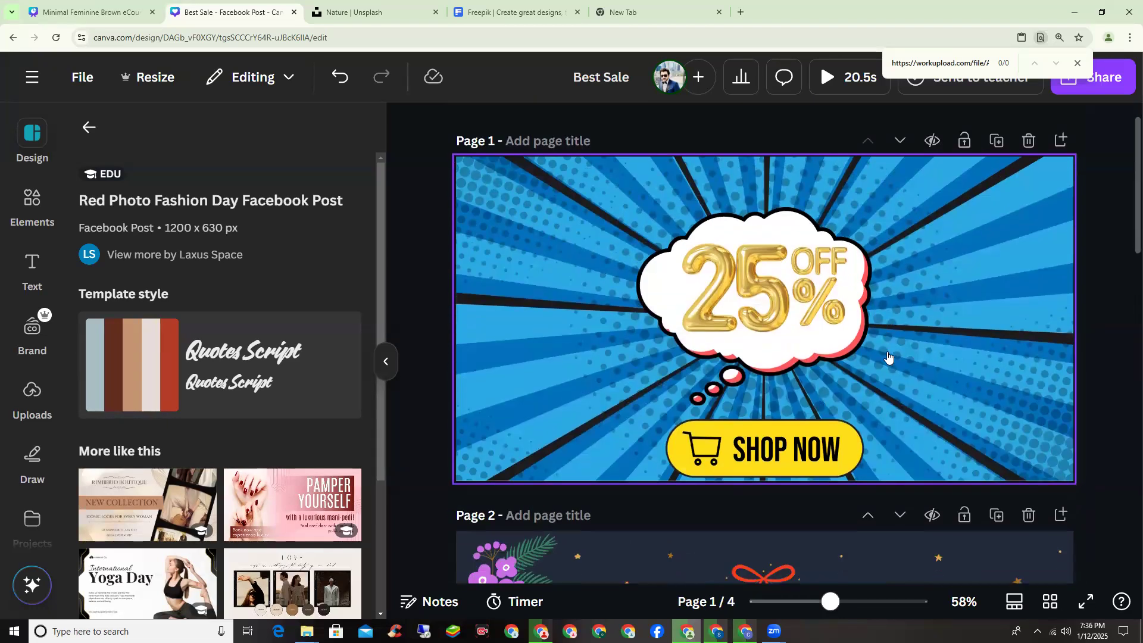
{"action": "scroll", "coordinate": [892, 359], "scroll_direction": "down", "scroll_amount": 2}
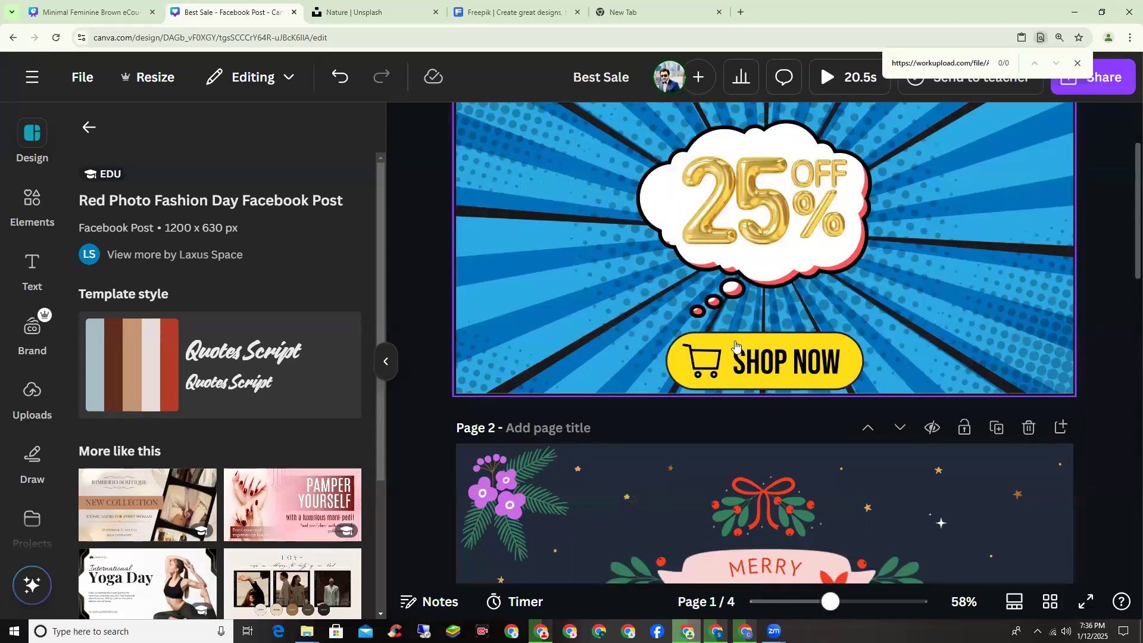
{"action": "scroll", "coordinate": [307, 428], "scroll_direction": "down", "scroll_amount": 1}
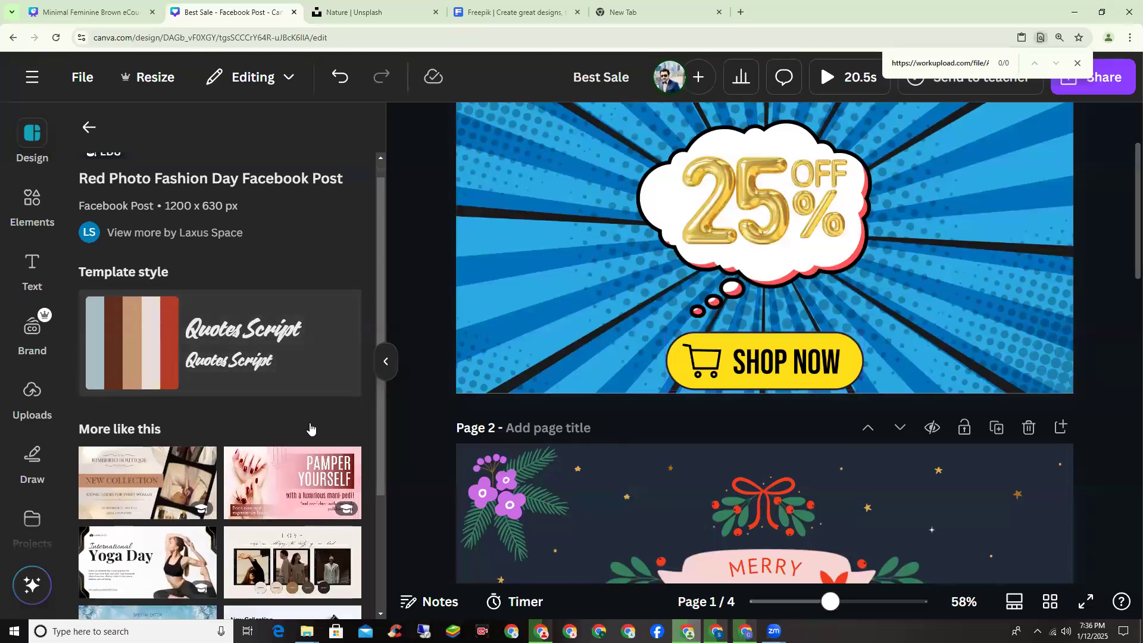
{"action": "scroll", "coordinate": [310, 427], "scroll_direction": "down", "scroll_amount": 3}
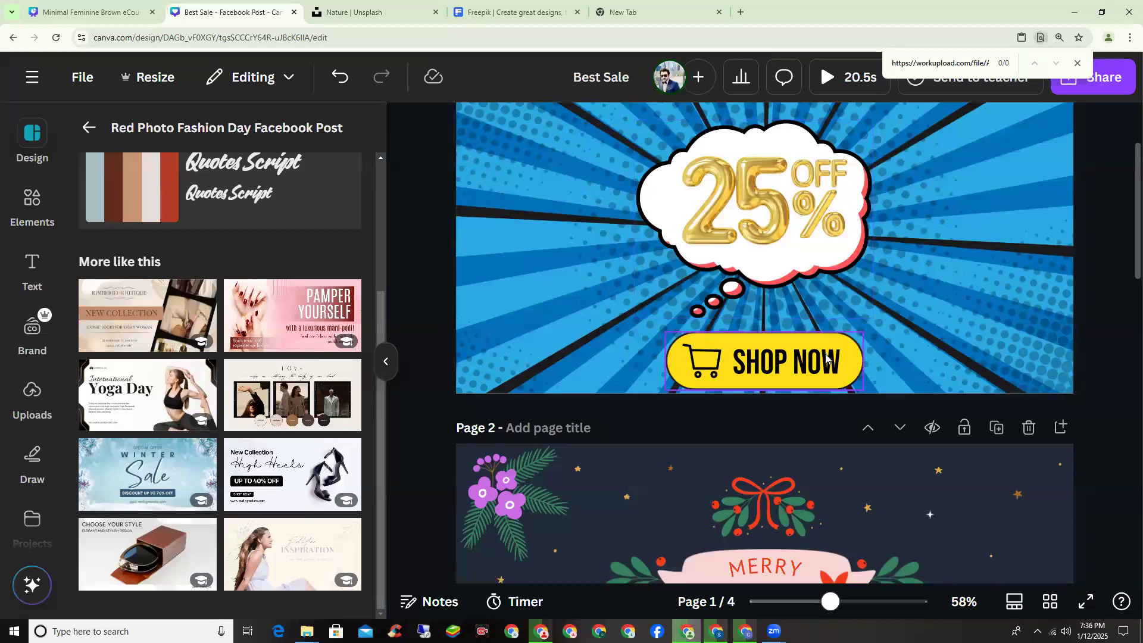
{"action": "scroll", "coordinate": [647, 353], "scroll_direction": "up", "scroll_amount": 2}
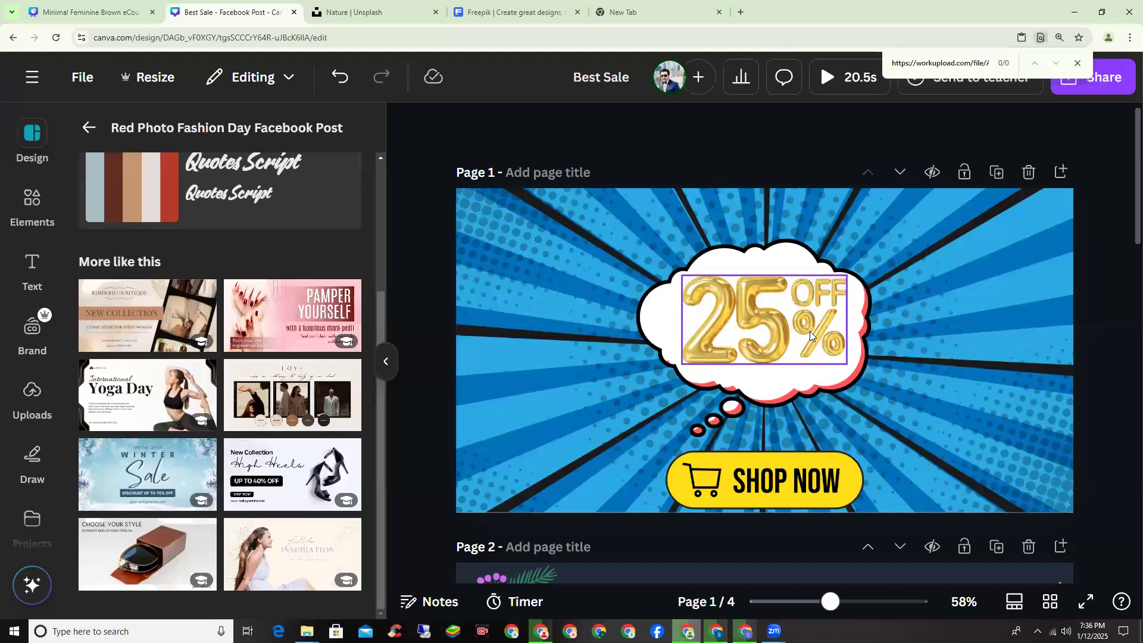
Step: Examine the 25% off sale, Merry Christmas and fashion posts one after another, down to page 4
{"action": "left_click", "coordinate": [875, 356]}
{"action": "scroll", "coordinate": [875, 356], "scroll_direction": "down", "scroll_amount": 2}
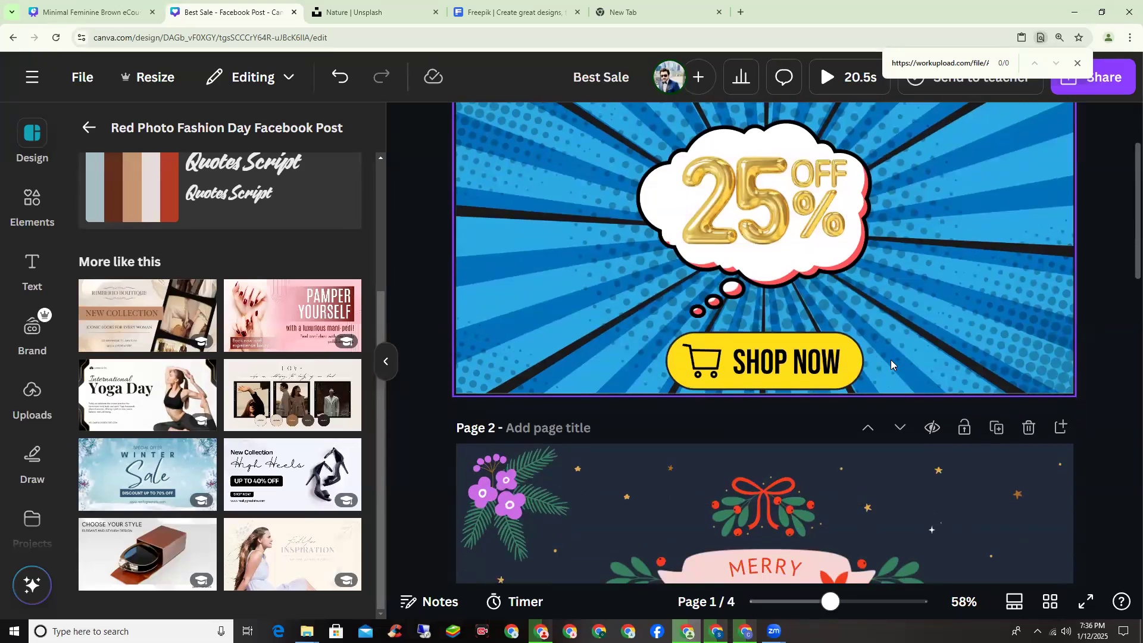
{"action": "scroll", "coordinate": [891, 360], "scroll_direction": "down", "scroll_amount": 5}
{"action": "scroll", "coordinate": [891, 362], "scroll_direction": "down", "scroll_amount": 4}
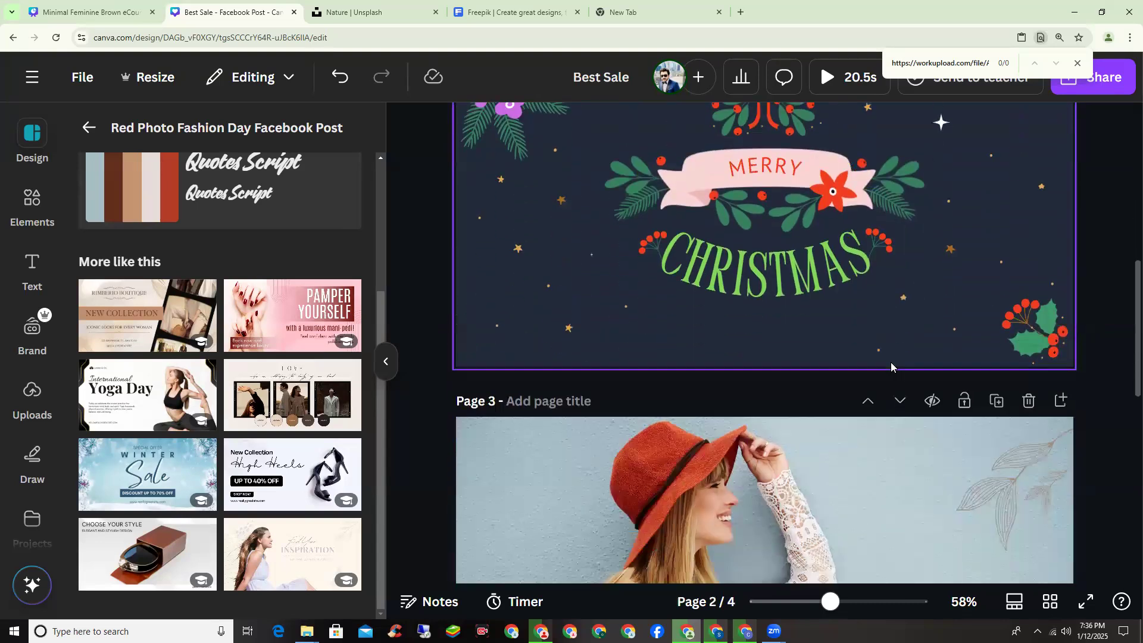
{"action": "scroll", "coordinate": [641, 239], "scroll_direction": "up", "scroll_amount": 6}
{"action": "scroll", "coordinate": [640, 239], "scroll_direction": "up", "scroll_amount": 5}
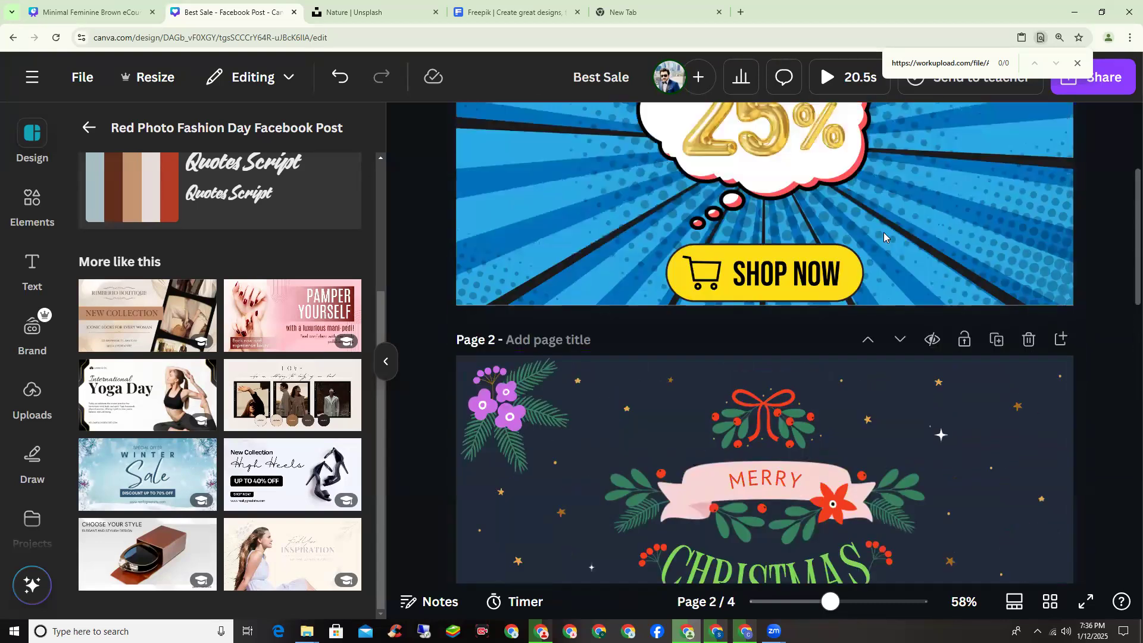
{"action": "scroll", "coordinate": [744, 376], "scroll_direction": "down", "scroll_amount": 5}
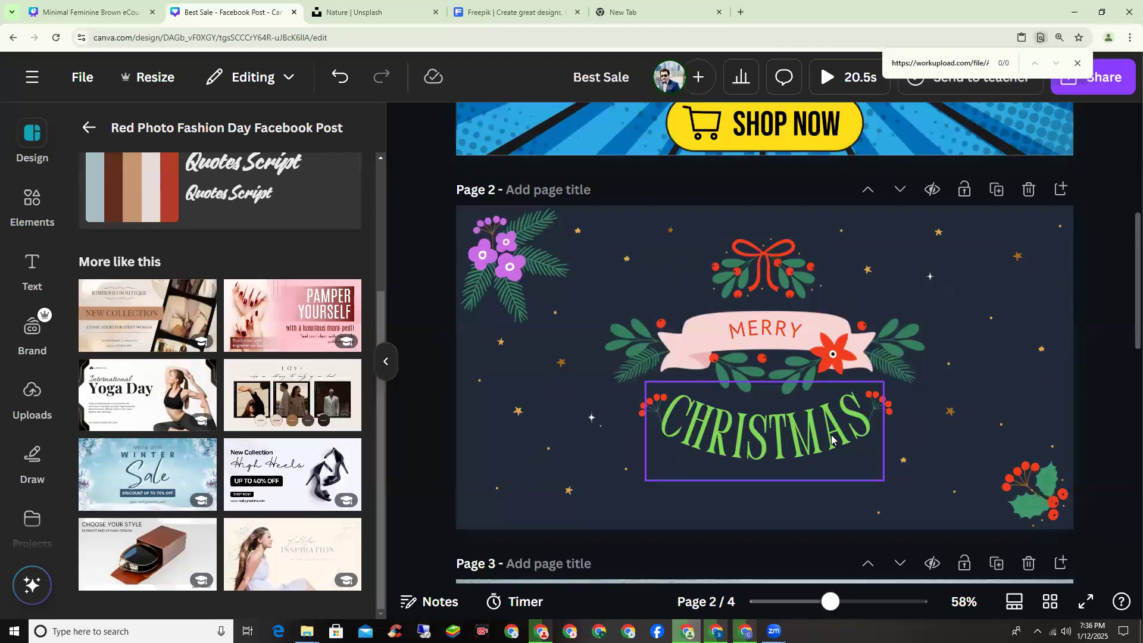
{"action": "scroll", "coordinate": [793, 414], "scroll_direction": "down", "scroll_amount": 2}
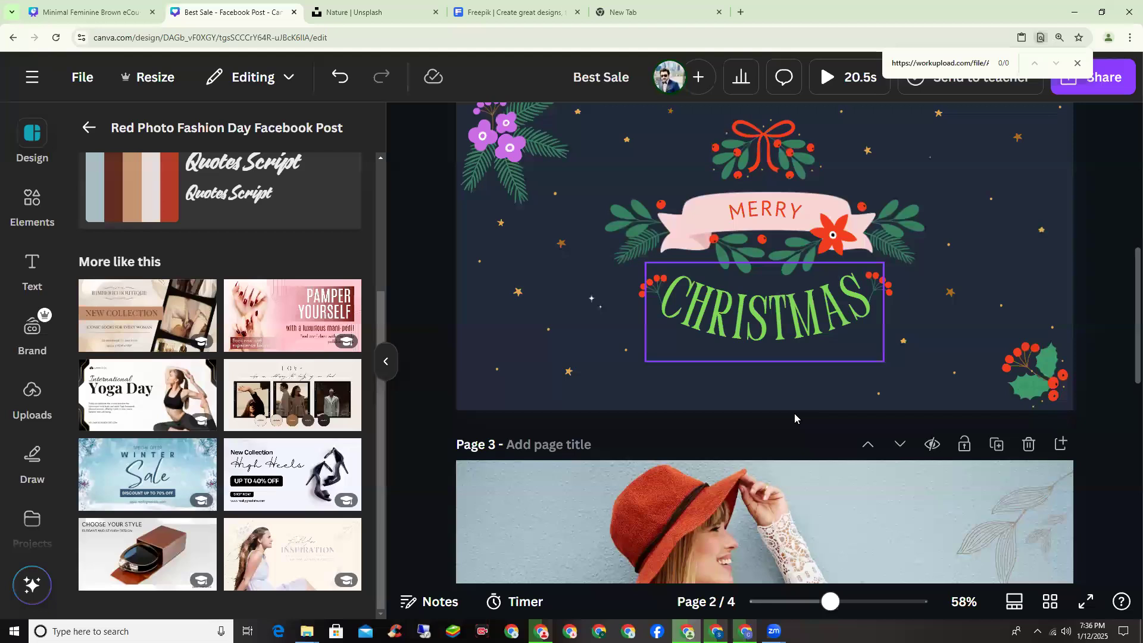
{"action": "scroll", "coordinate": [795, 414], "scroll_direction": "down", "scroll_amount": 2}
{"action": "scroll", "coordinate": [800, 409], "scroll_direction": "down", "scroll_amount": 6}
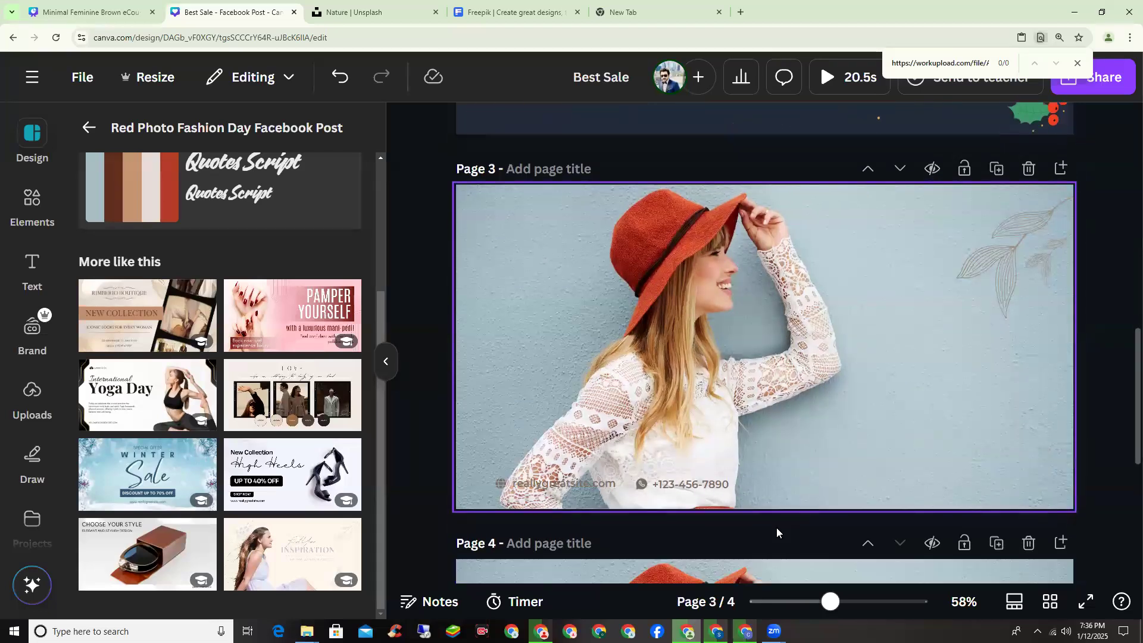
{"action": "scroll", "coordinate": [776, 523], "scroll_direction": "down", "scroll_amount": 1}
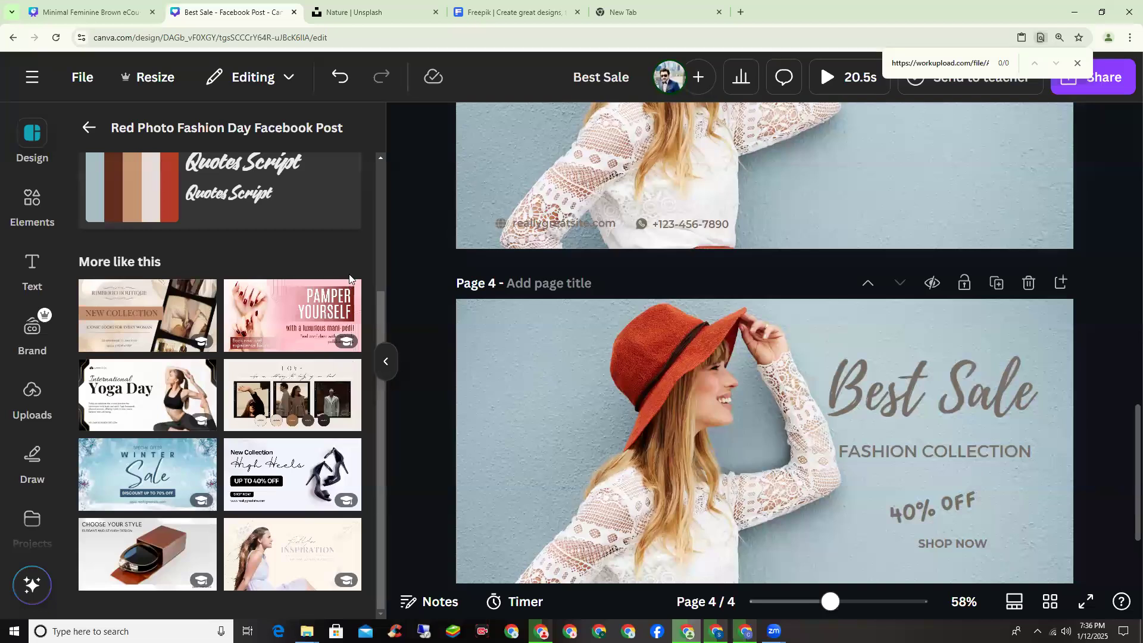
Step: Look through the text color choices available for the "CHRISTMAS" text on page 2
{"action": "scroll", "coordinate": [703, 325], "scroll_direction": "up", "scroll_amount": 8}
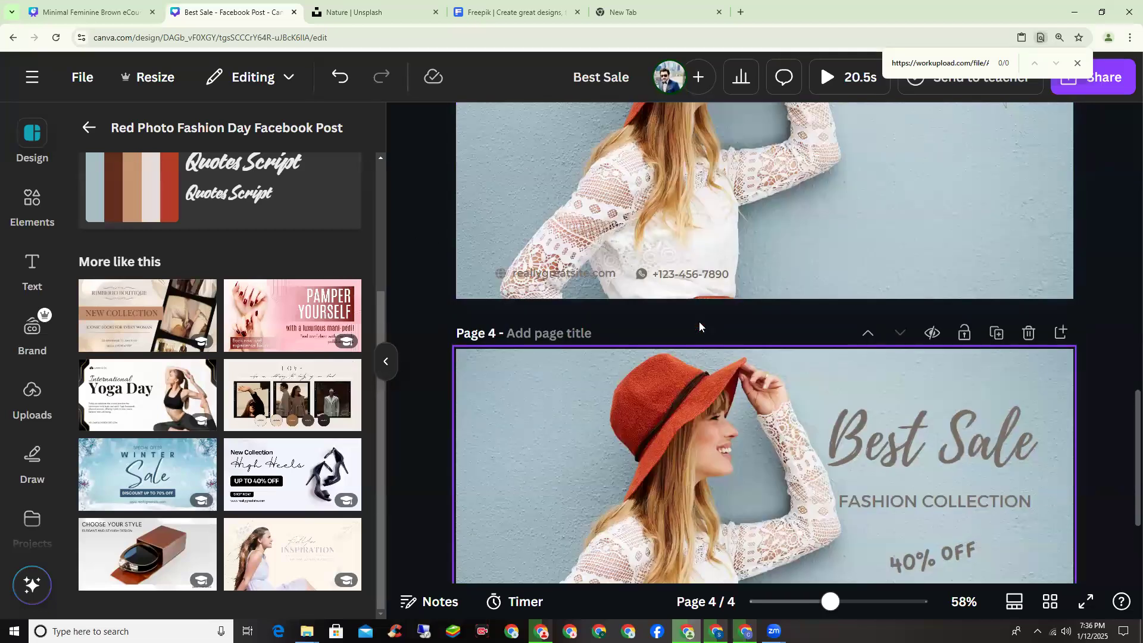
{"action": "scroll", "coordinate": [708, 325], "scroll_direction": "up", "scroll_amount": 5}
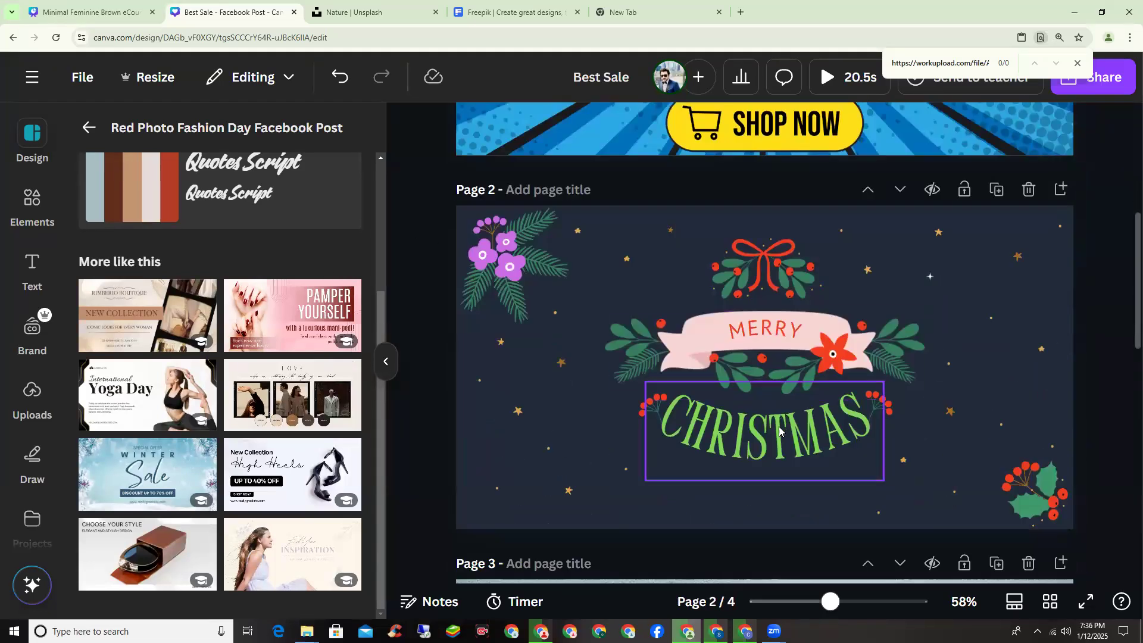
{"action": "left_click", "coordinate": [780, 431]}
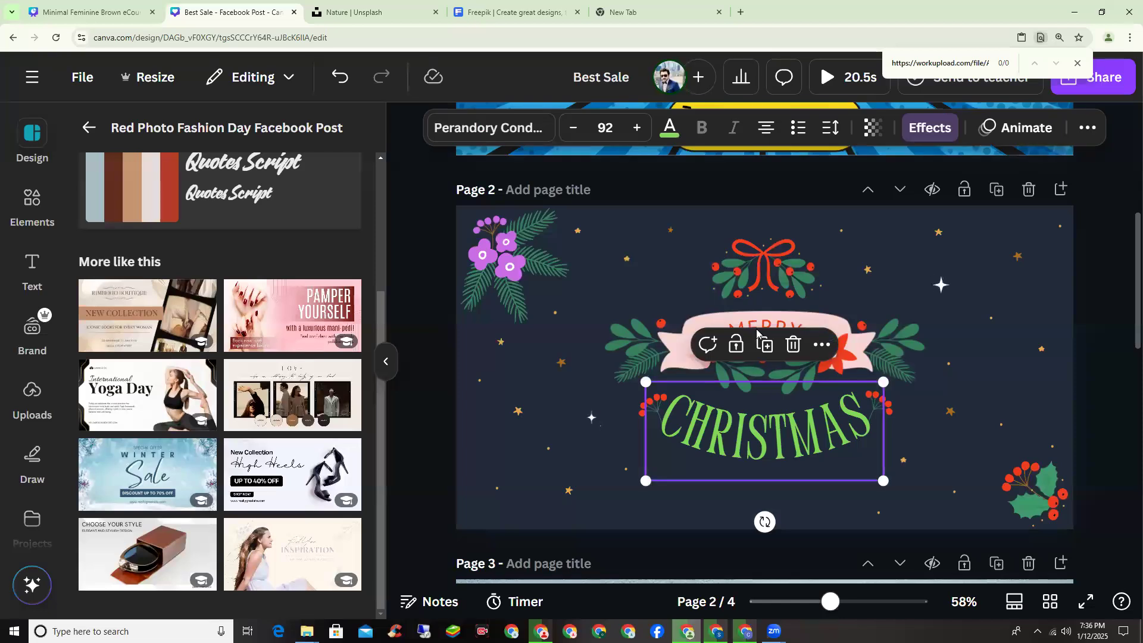
{"action": "left_click", "coordinate": [670, 127]}
{"action": "scroll", "coordinate": [280, 393], "scroll_direction": "down", "scroll_amount": 2}
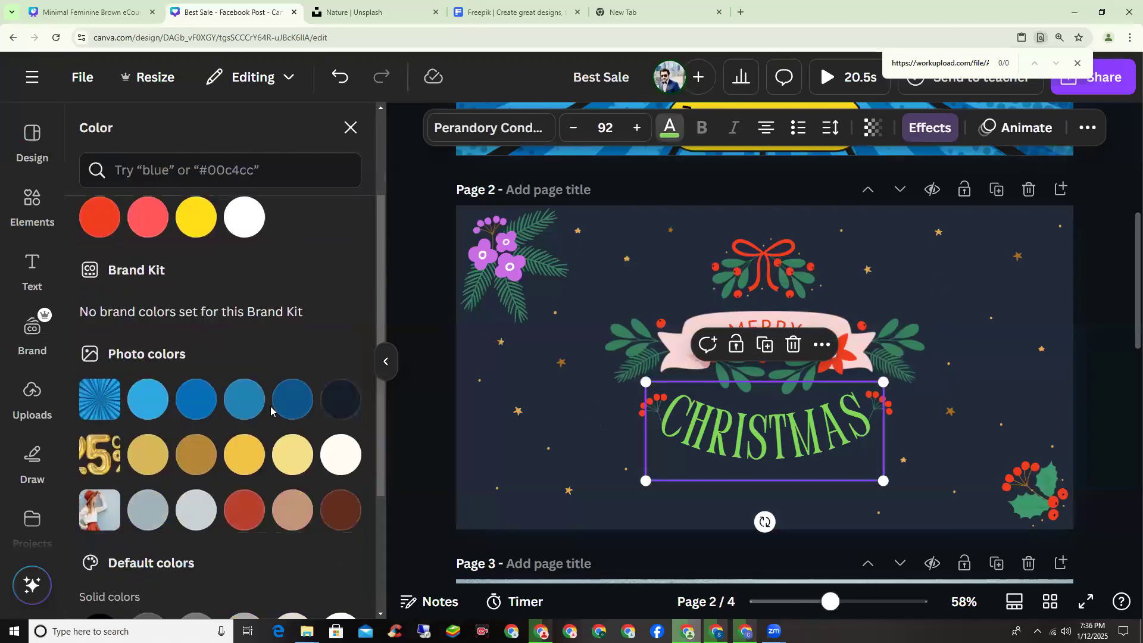
{"action": "scroll", "coordinate": [270, 410], "scroll_direction": "down", "scroll_amount": 3}
{"action": "scroll", "coordinate": [277, 417], "scroll_direction": "up", "scroll_amount": 5}
{"action": "scroll", "coordinate": [286, 423], "scroll_direction": "down", "scroll_amount": 3}
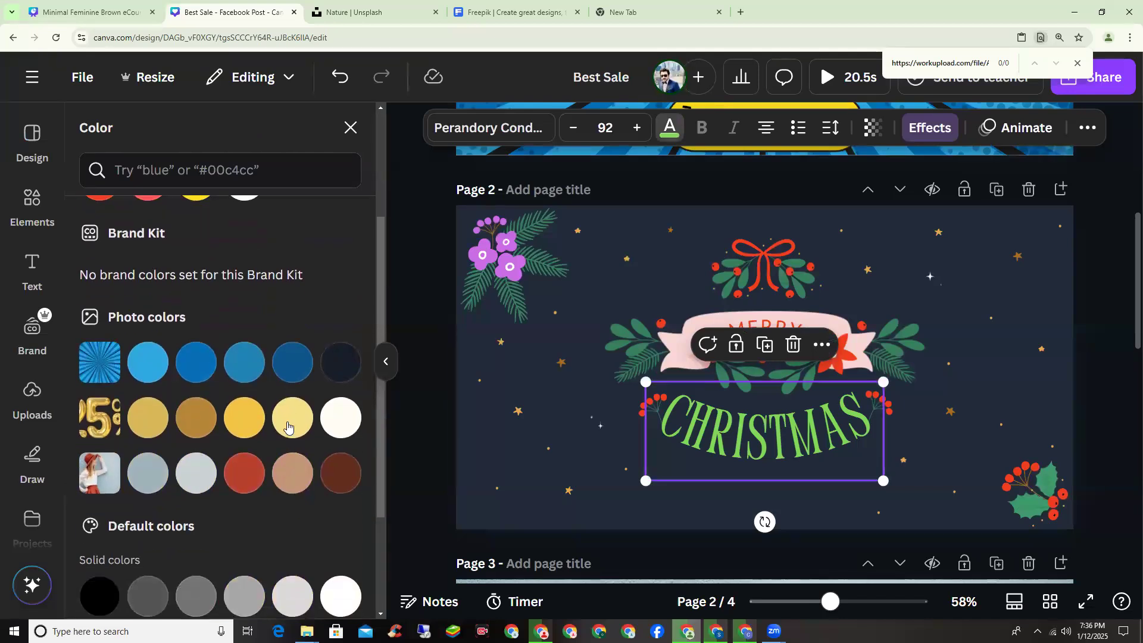
{"action": "scroll", "coordinate": [288, 427], "scroll_direction": "down", "scroll_amount": 3}
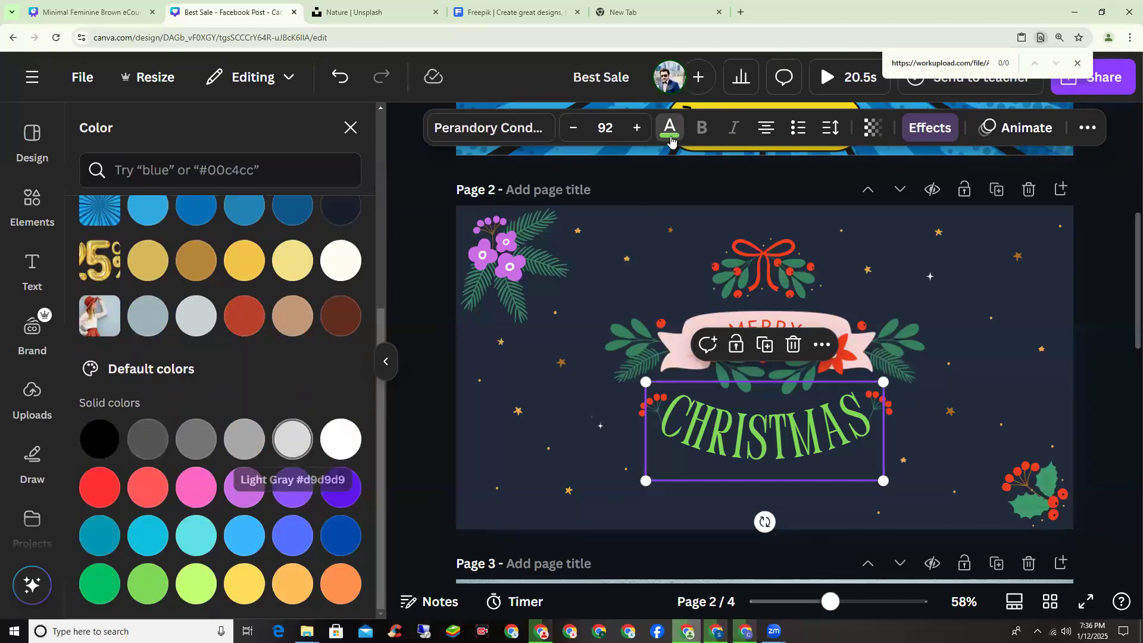
Step: Look through the replacement colors available for the purple in the flower graphic on page 2
{"action": "left_click", "coordinate": [520, 269]}
{"action": "scroll", "coordinate": [652, 155], "scroll_direction": "up", "scroll_amount": 3}
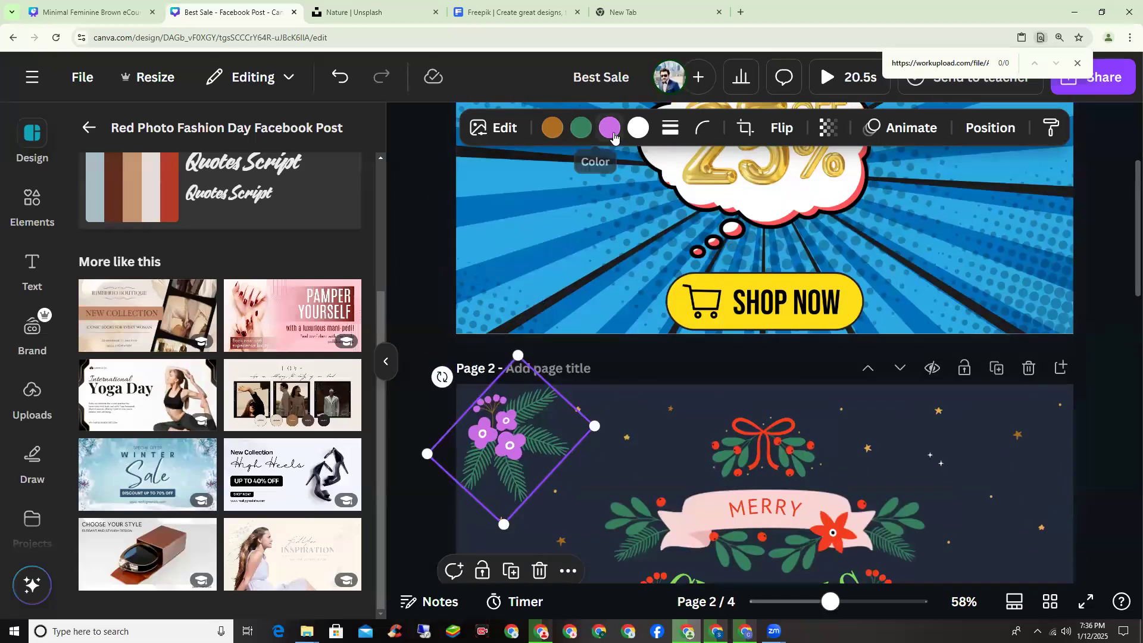
{"action": "left_click", "coordinate": [609, 128]}
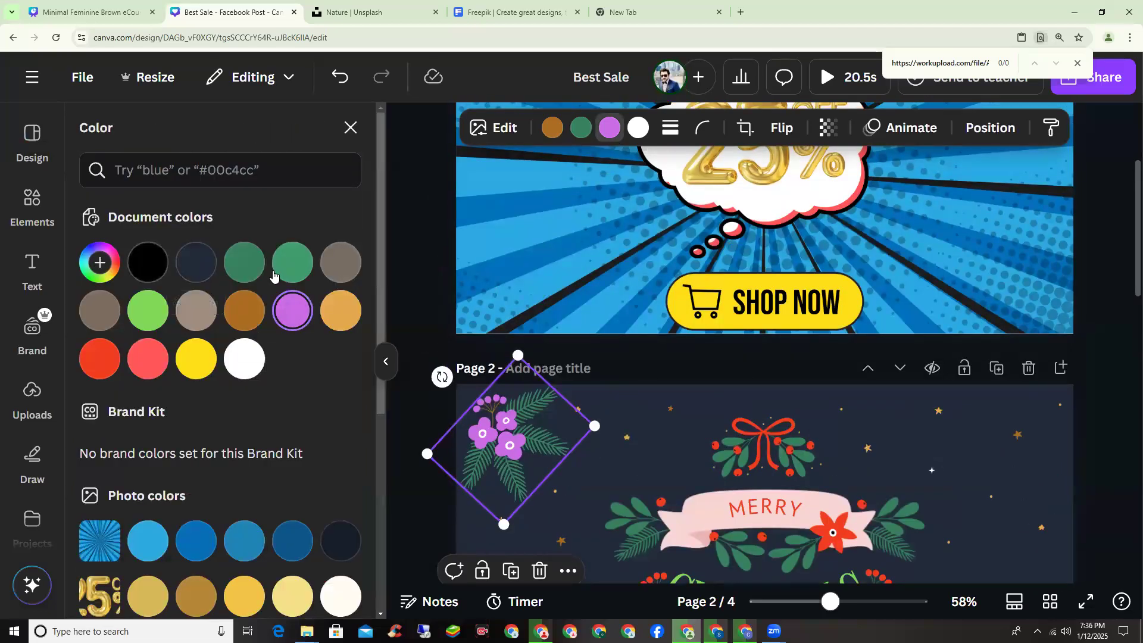
{"action": "scroll", "coordinate": [201, 344], "scroll_direction": "down", "scroll_amount": 3}
{"action": "scroll", "coordinate": [241, 349], "scroll_direction": "down", "scroll_amount": 3}
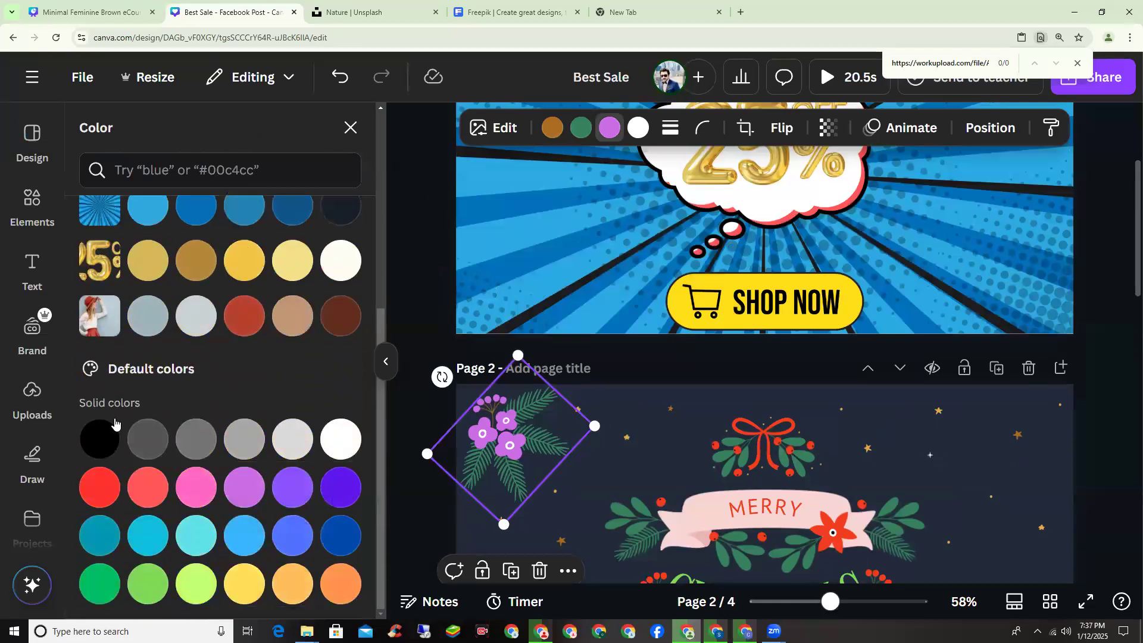
Step: Replace the photo background on page 3 with a solid color, trying gray and settling on white
{"action": "scroll", "coordinate": [691, 433], "scroll_direction": "down", "scroll_amount": 6}
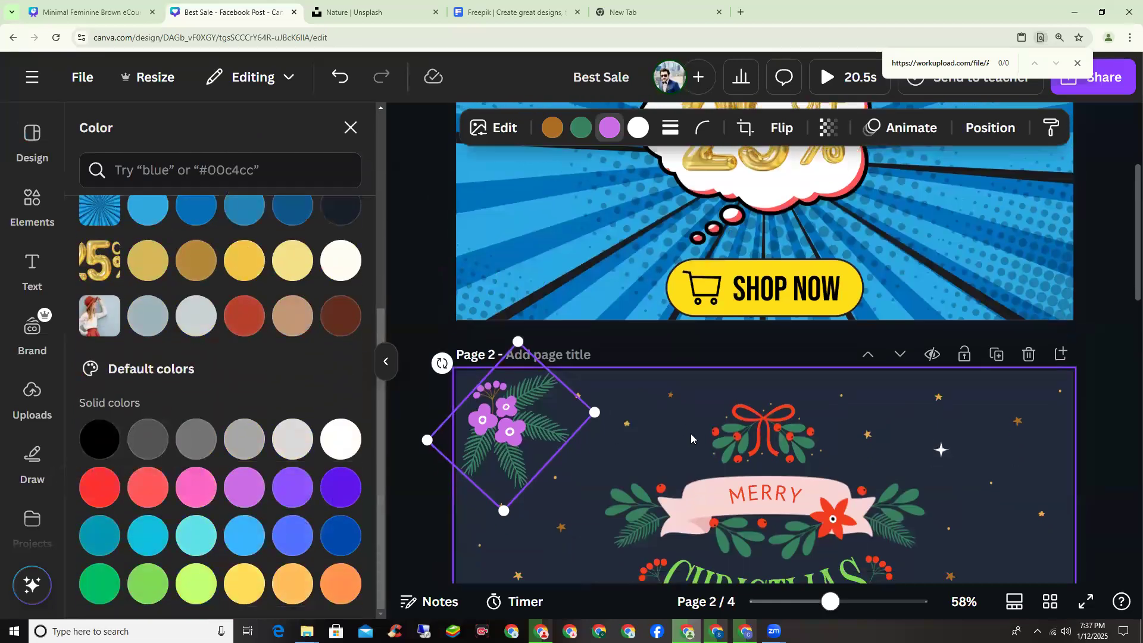
{"action": "scroll", "coordinate": [687, 447], "scroll_direction": "down", "scroll_amount": 4}
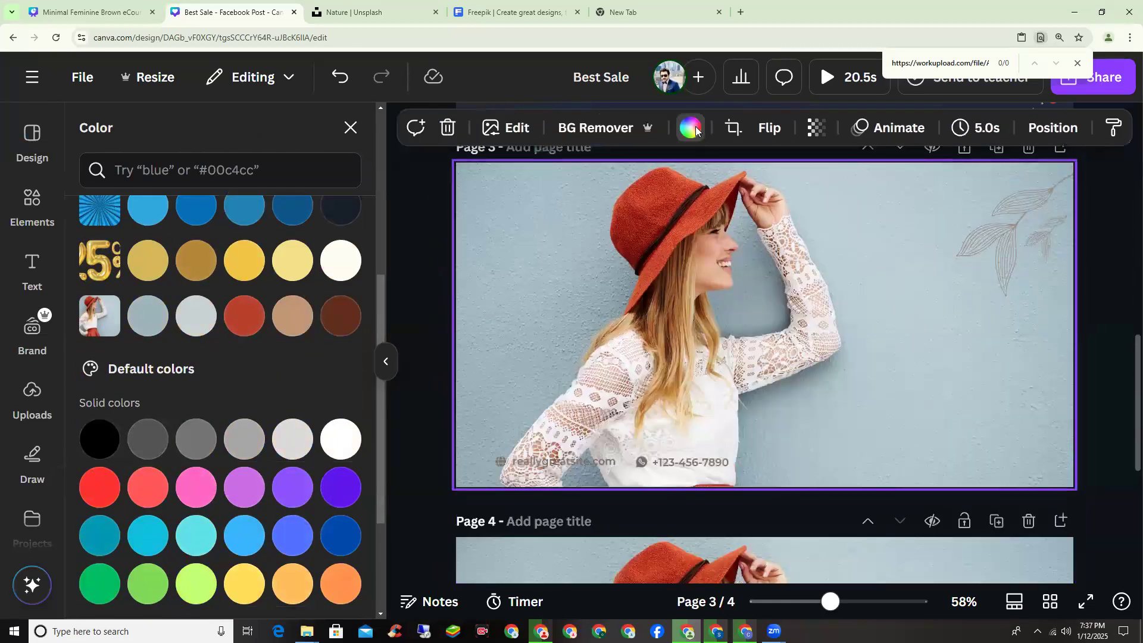
{"action": "left_click", "coordinate": [32, 140]}
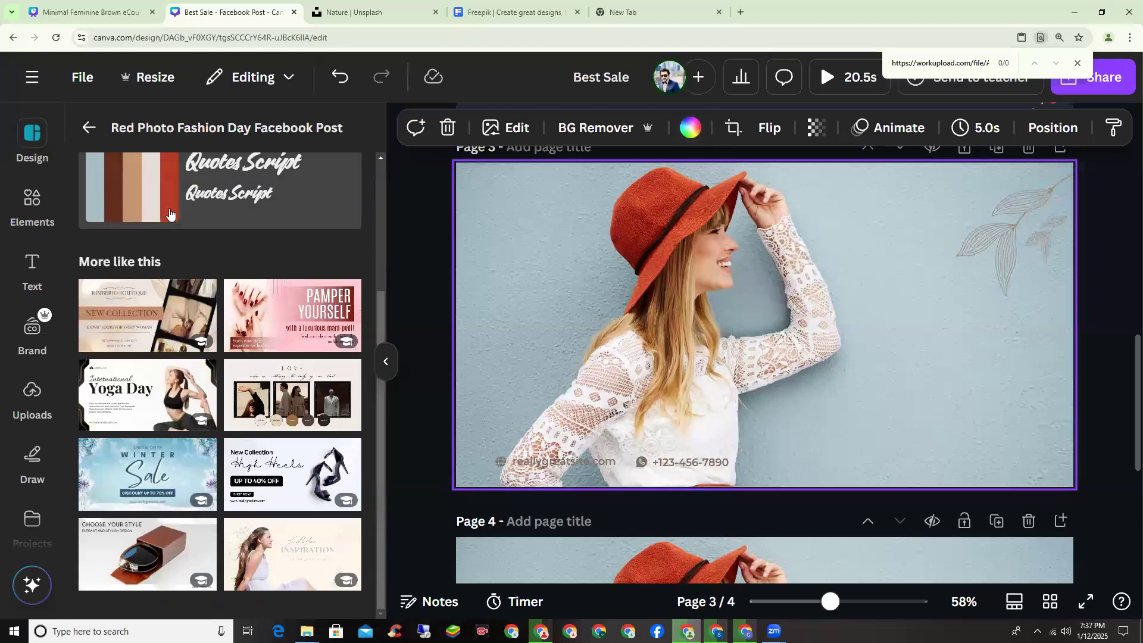
{"action": "left_click", "coordinate": [89, 127]}
{"action": "left_click", "coordinate": [688, 133]}
{"action": "left_click", "coordinate": [686, 137]}
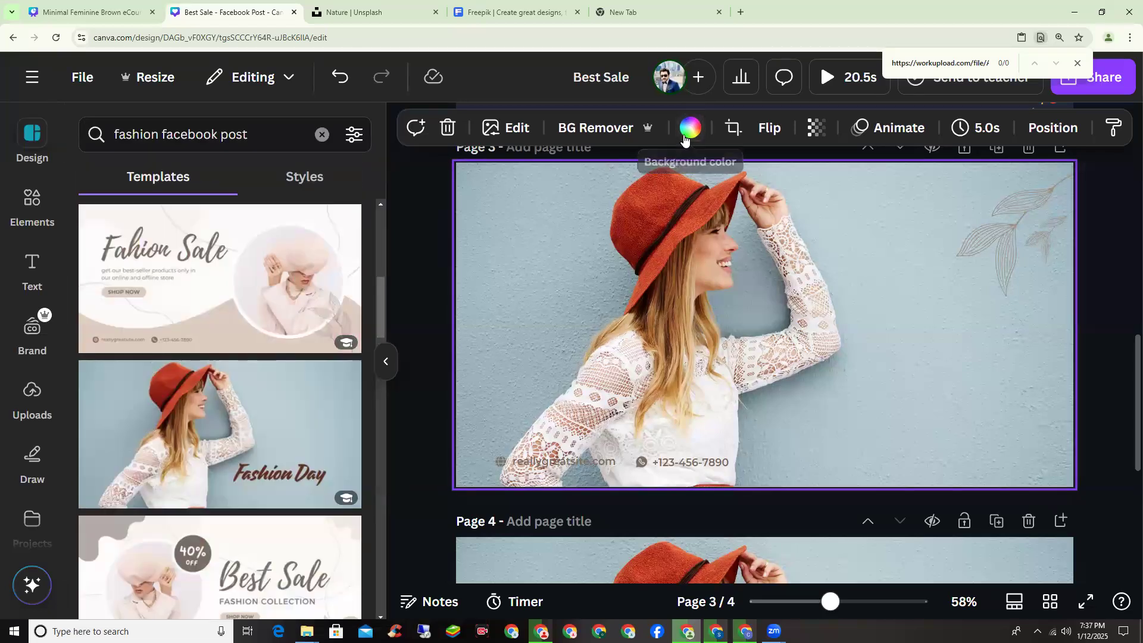
{"action": "left_click", "coordinate": [686, 135]}
{"action": "scroll", "coordinate": [318, 361], "scroll_direction": "down", "scroll_amount": 4}
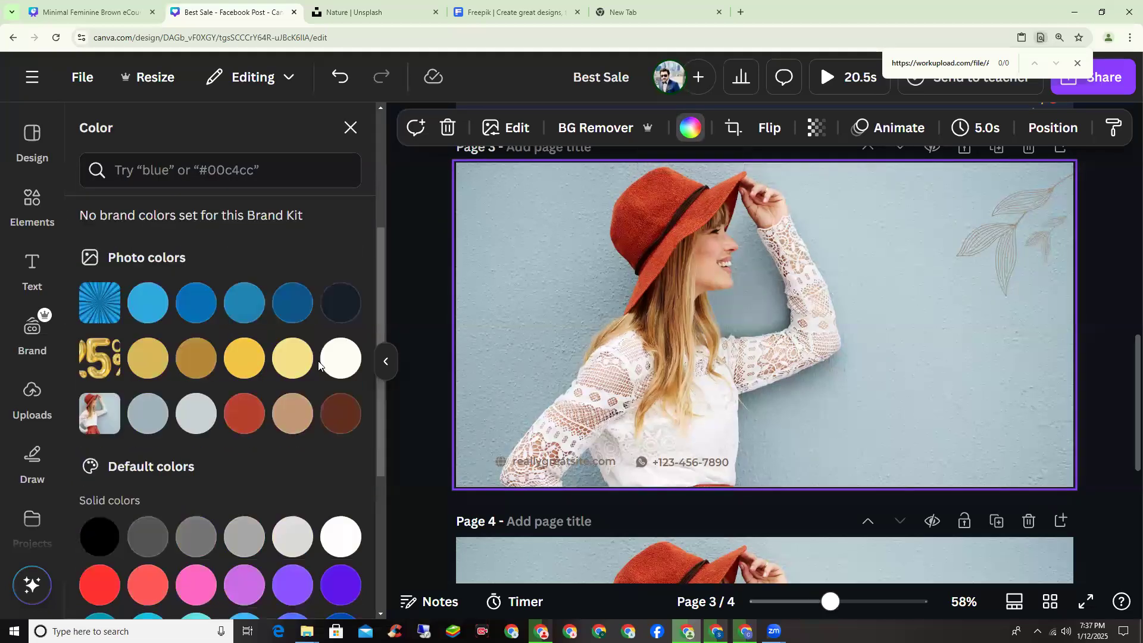
{"action": "scroll", "coordinate": [318, 360], "scroll_direction": "down", "scroll_amount": 5}
{"action": "scroll", "coordinate": [237, 456], "scroll_direction": "up", "scroll_amount": 4}
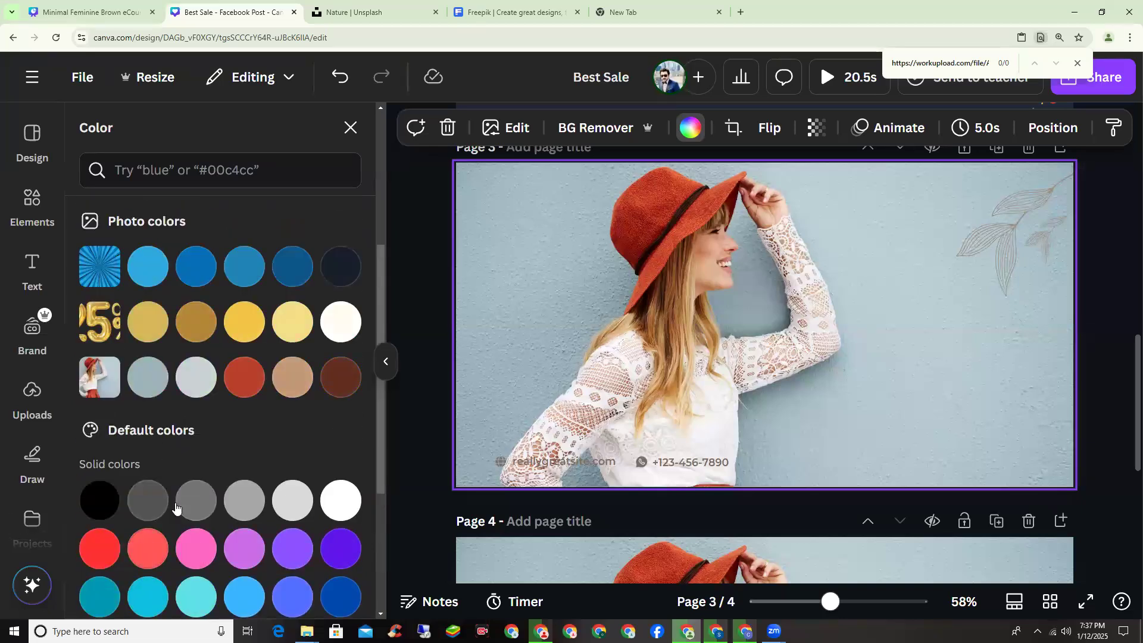
{"action": "scroll", "coordinate": [150, 543], "scroll_direction": "down", "scroll_amount": 4}
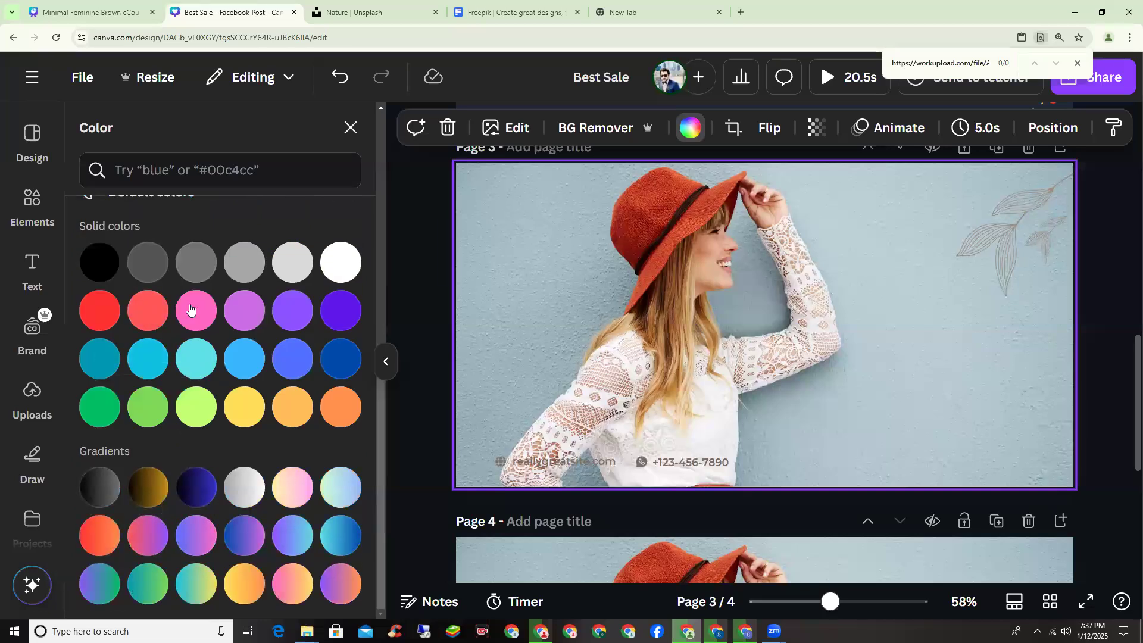
{"action": "left_click", "coordinate": [196, 262]}
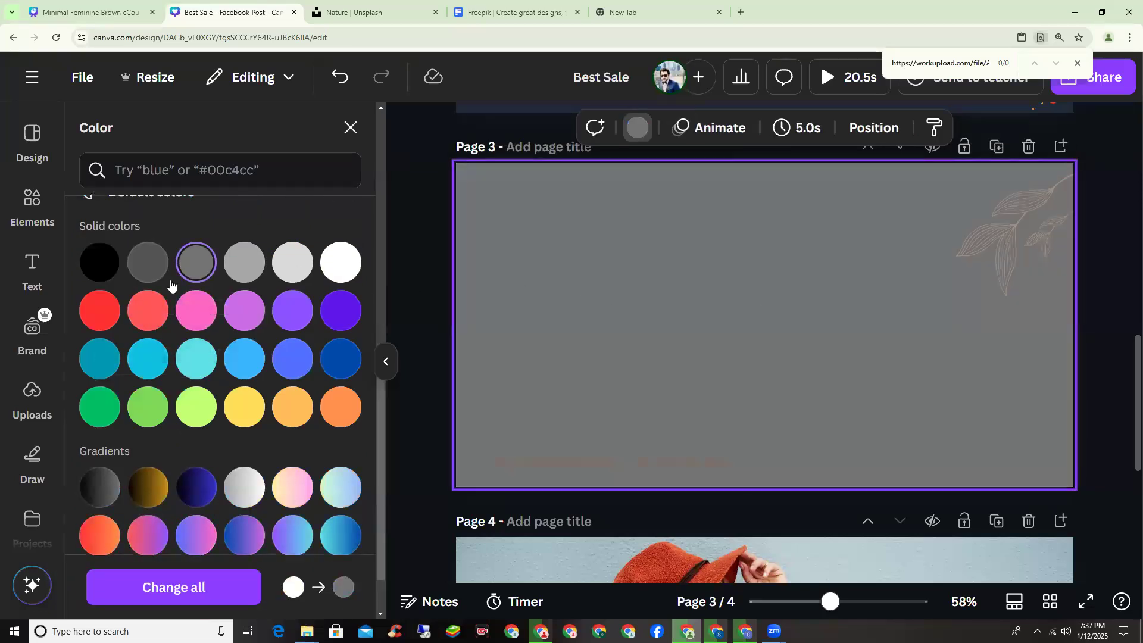
{"action": "left_click", "coordinate": [345, 261]}
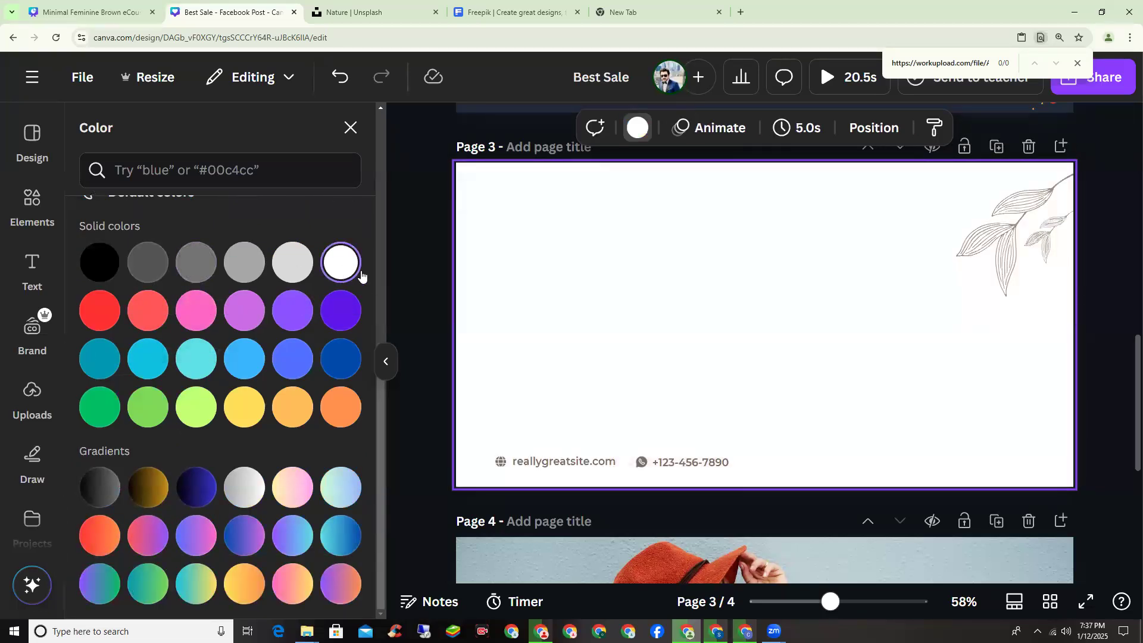
Step: Try solid orange and a black-to-blue gradient as the Christmas page's background, settling on the black-to-gray gradient
{"action": "scroll", "coordinate": [441, 332], "scroll_direction": "down", "scroll_amount": 6}
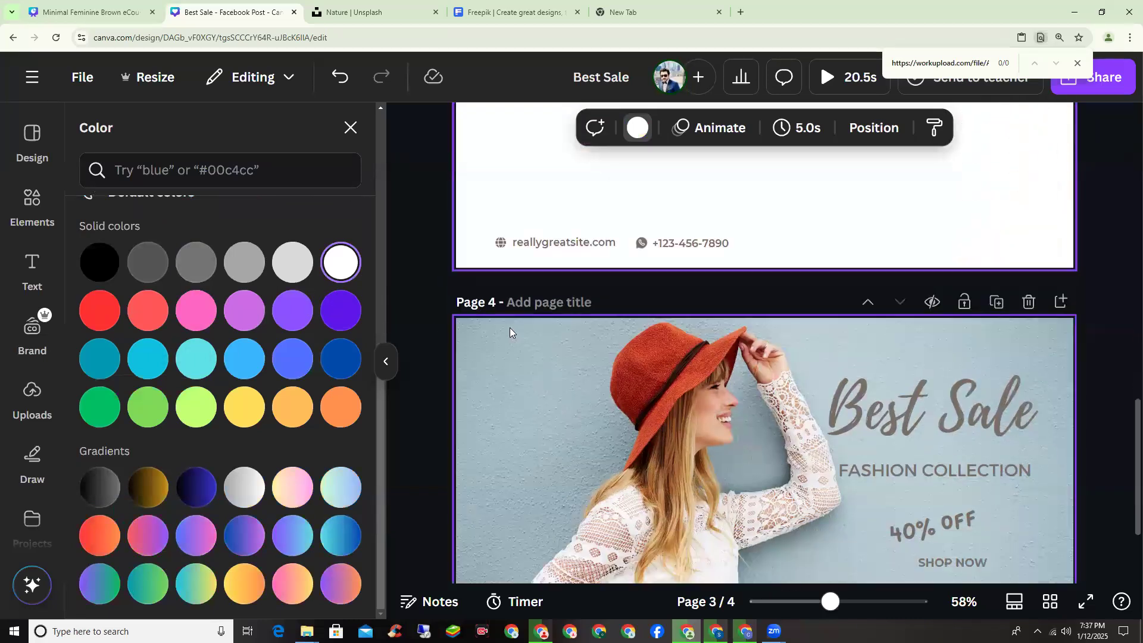
{"action": "scroll", "coordinate": [522, 326], "scroll_direction": "up", "scroll_amount": 7}
{"action": "scroll", "coordinate": [519, 332], "scroll_direction": "up", "scroll_amount": 5}
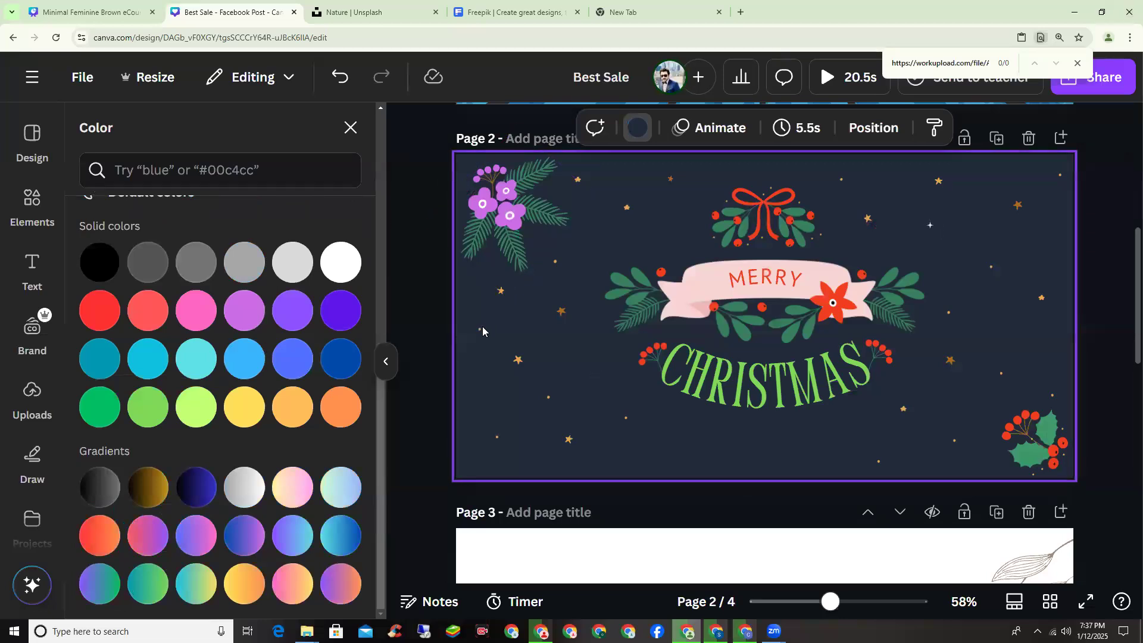
{"action": "left_click", "coordinate": [343, 405]}
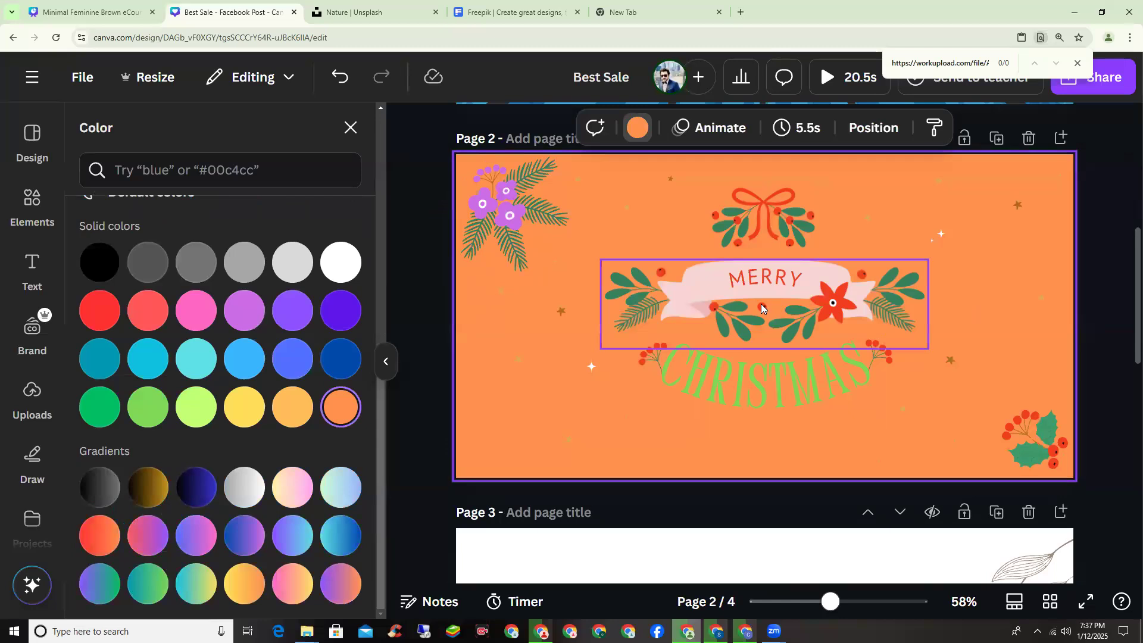
{"action": "scroll", "coordinate": [473, 366], "scroll_direction": "down", "scroll_amount": 4}
{"action": "left_click", "coordinate": [209, 485]}
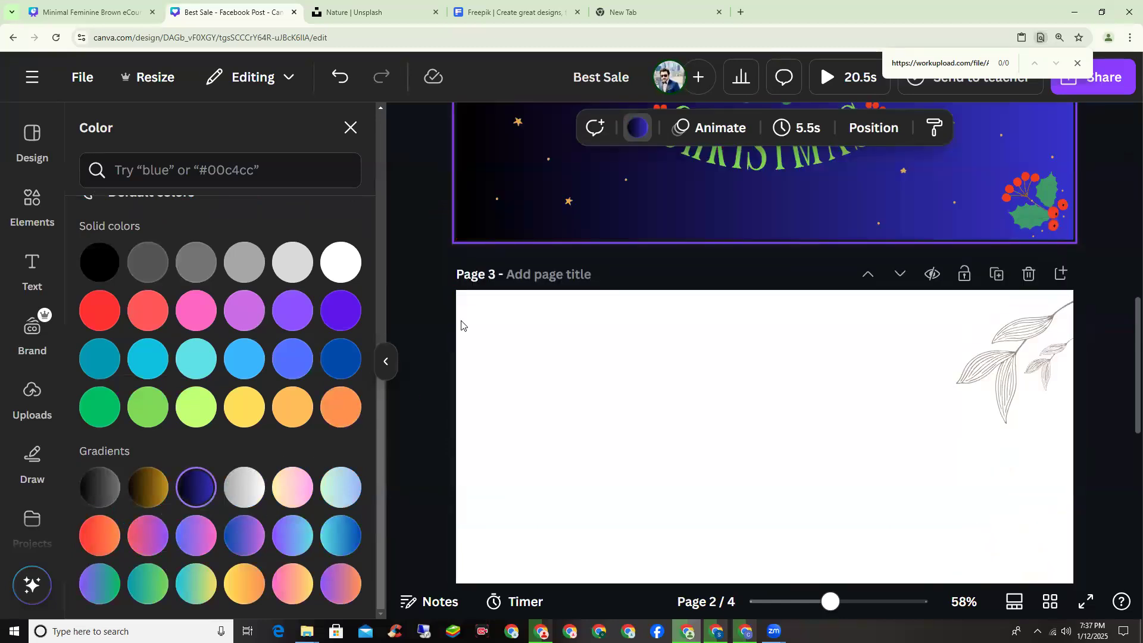
{"action": "scroll", "coordinate": [462, 323], "scroll_direction": "up", "scroll_amount": 4}
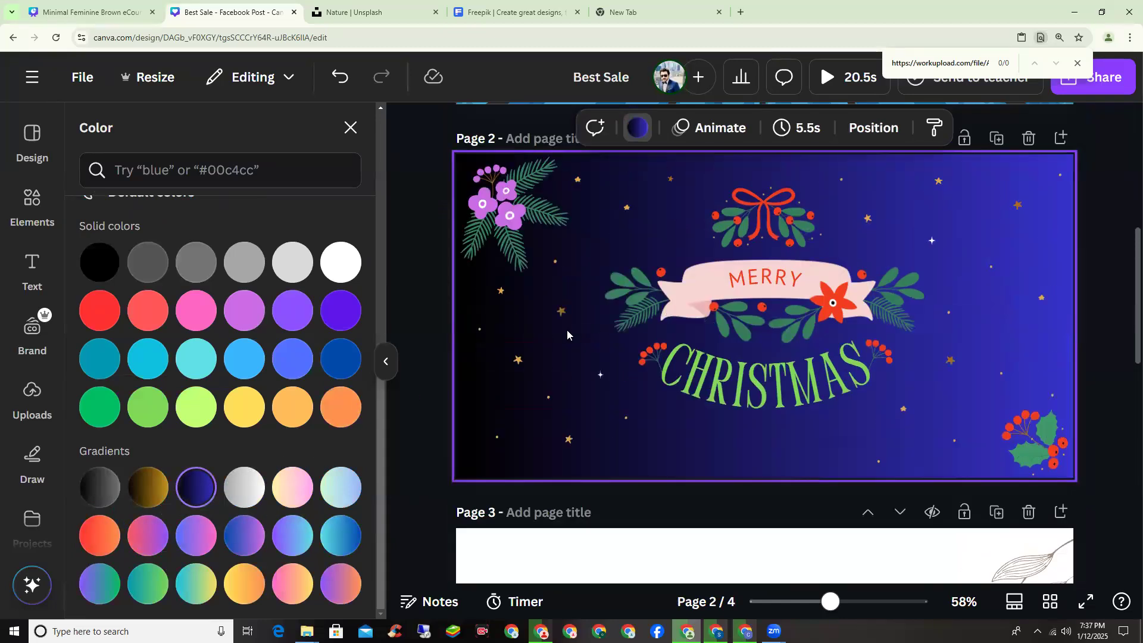
{"action": "left_click", "coordinate": [100, 486]}
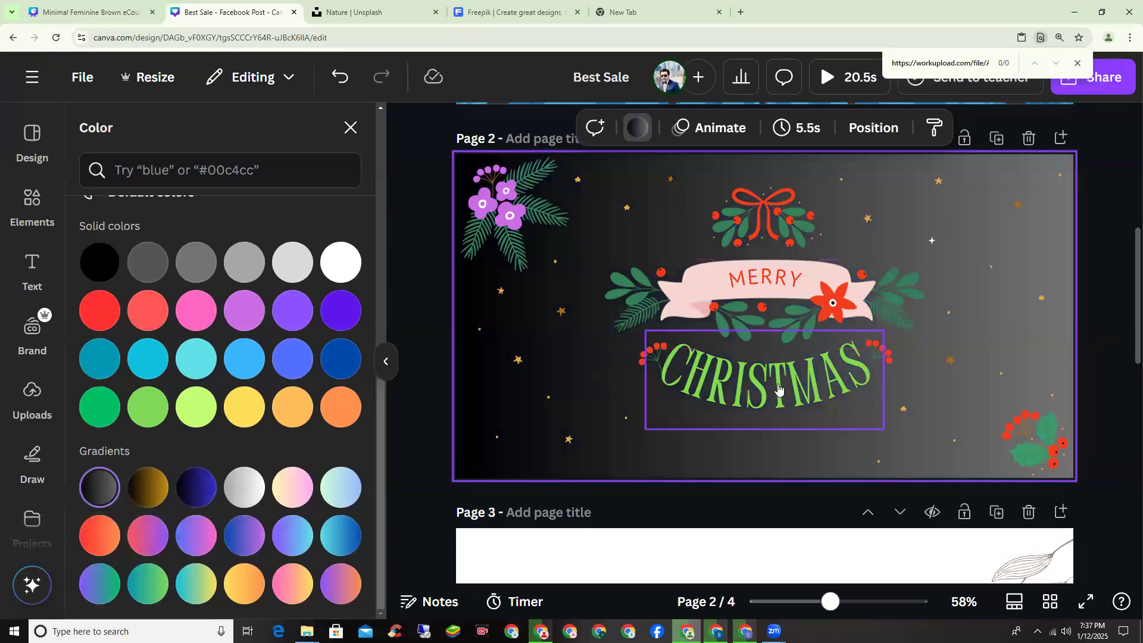
Step: Review the backgrounds of the sale, Christmas and fashion posts across pages 1 to 4
{"action": "scroll", "coordinate": [766, 375], "scroll_direction": "up", "scroll_amount": 2}
{"action": "scroll", "coordinate": [715, 296], "scroll_direction": "up", "scroll_amount": 4}
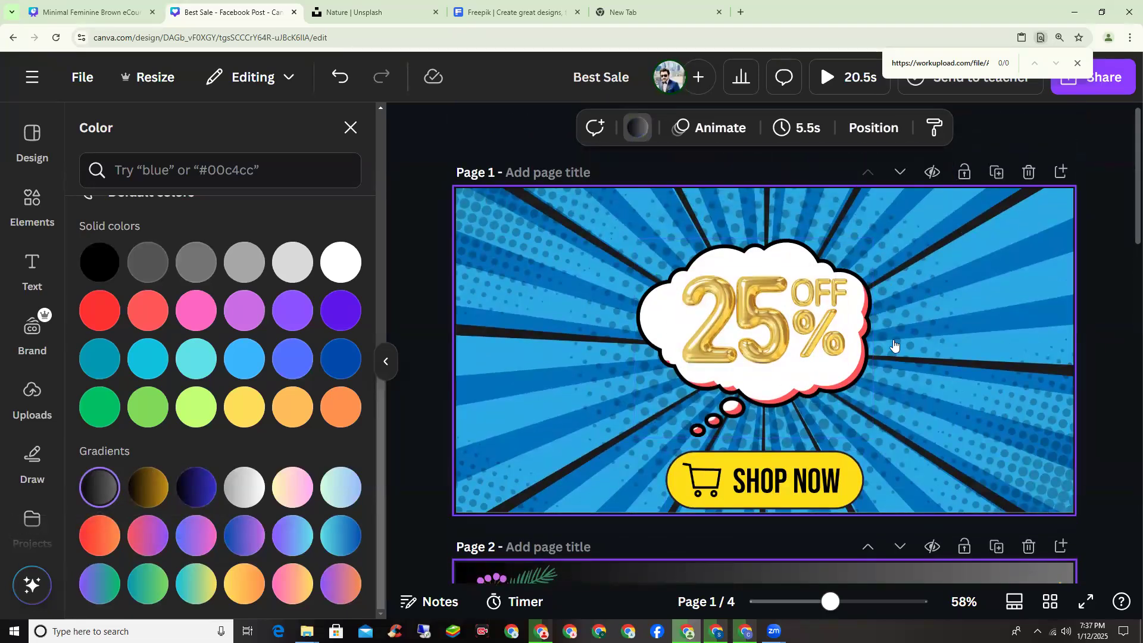
{"action": "scroll", "coordinate": [636, 440], "scroll_direction": "down", "scroll_amount": 4}
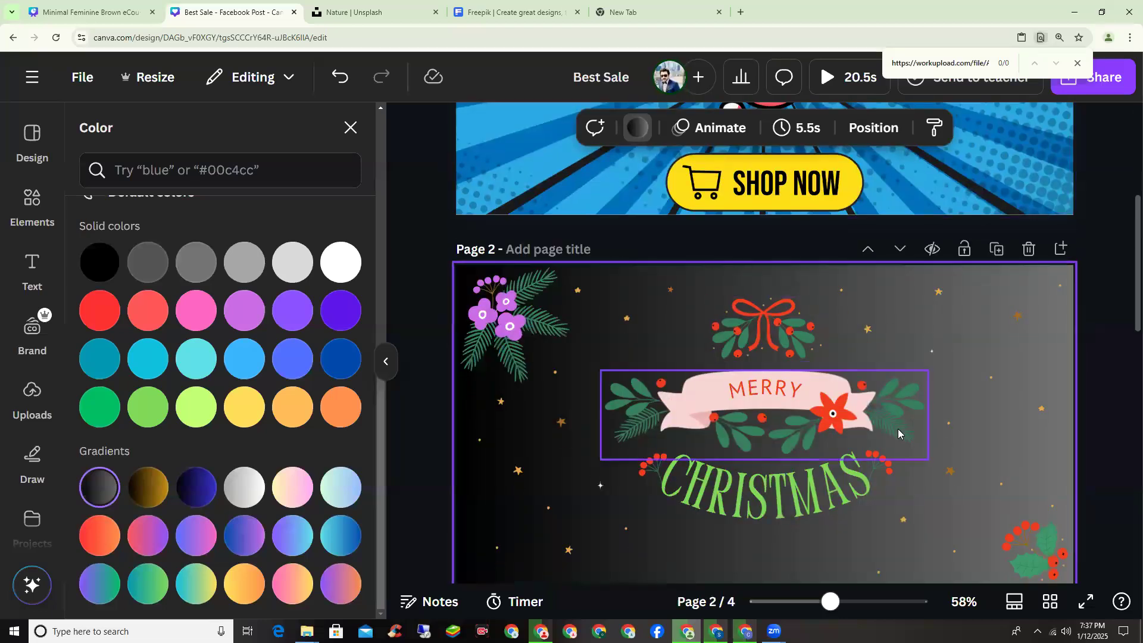
{"action": "scroll", "coordinate": [898, 429], "scroll_direction": "down", "scroll_amount": 5}
{"action": "scroll", "coordinate": [899, 433], "scroll_direction": "down", "scroll_amount": 7}
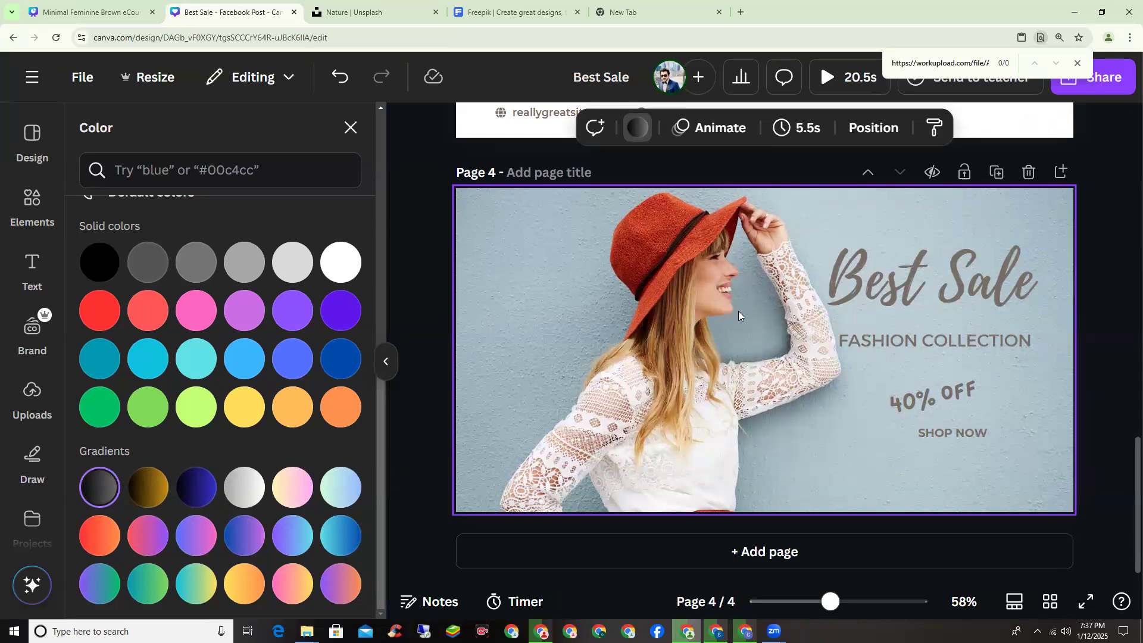
{"action": "scroll", "coordinate": [789, 306], "scroll_direction": "up", "scroll_amount": 3}
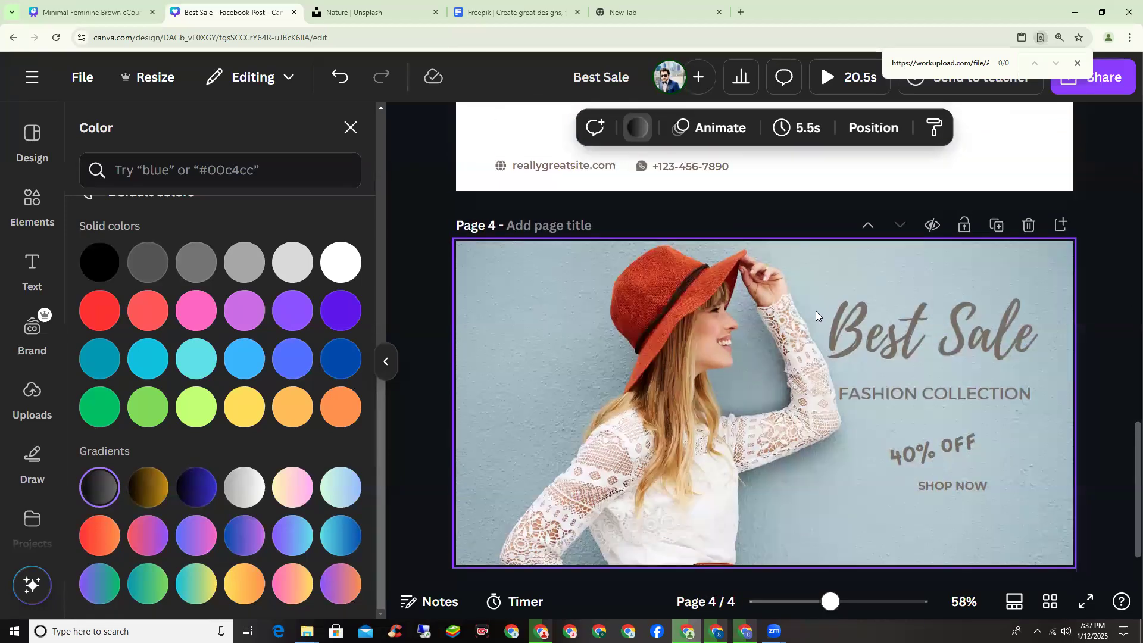
{"action": "scroll", "coordinate": [1012, 239], "scroll_direction": "up", "scroll_amount": 1}
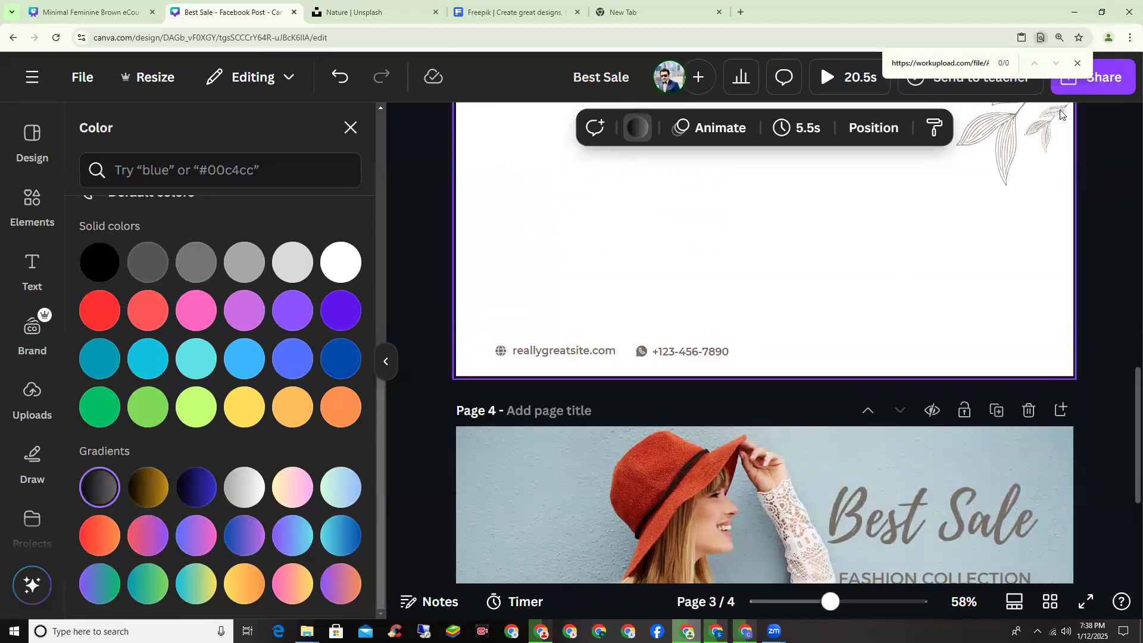
{"action": "scroll", "coordinate": [898, 212], "scroll_direction": "up", "scroll_amount": 7}
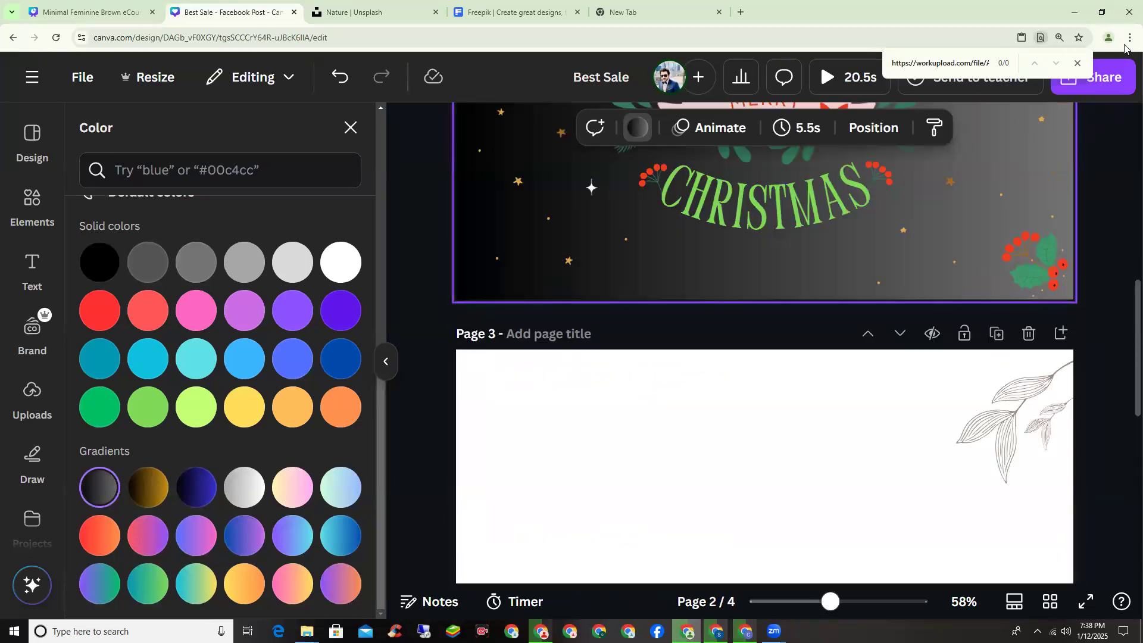
Step: Close the browser's find bar and go to the Best Sale fashion post on page 4
{"action": "left_click", "coordinate": [1077, 63]}
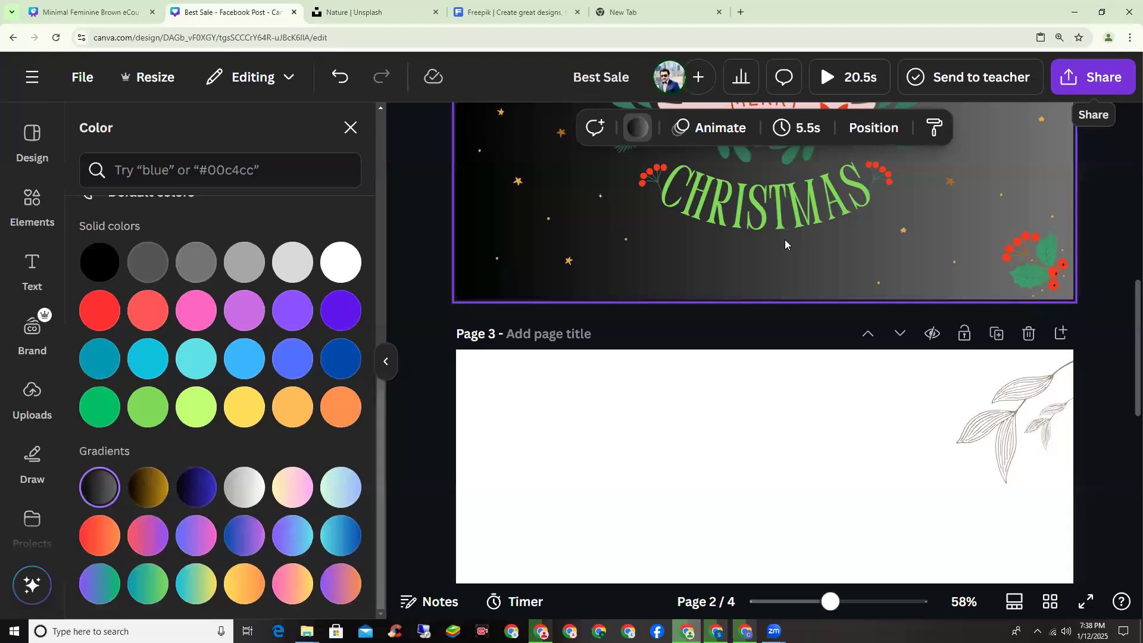
{"action": "scroll", "coordinate": [836, 207], "scroll_direction": "down", "scroll_amount": 3}
{"action": "scroll", "coordinate": [837, 207], "scroll_direction": "down", "scroll_amount": 4}
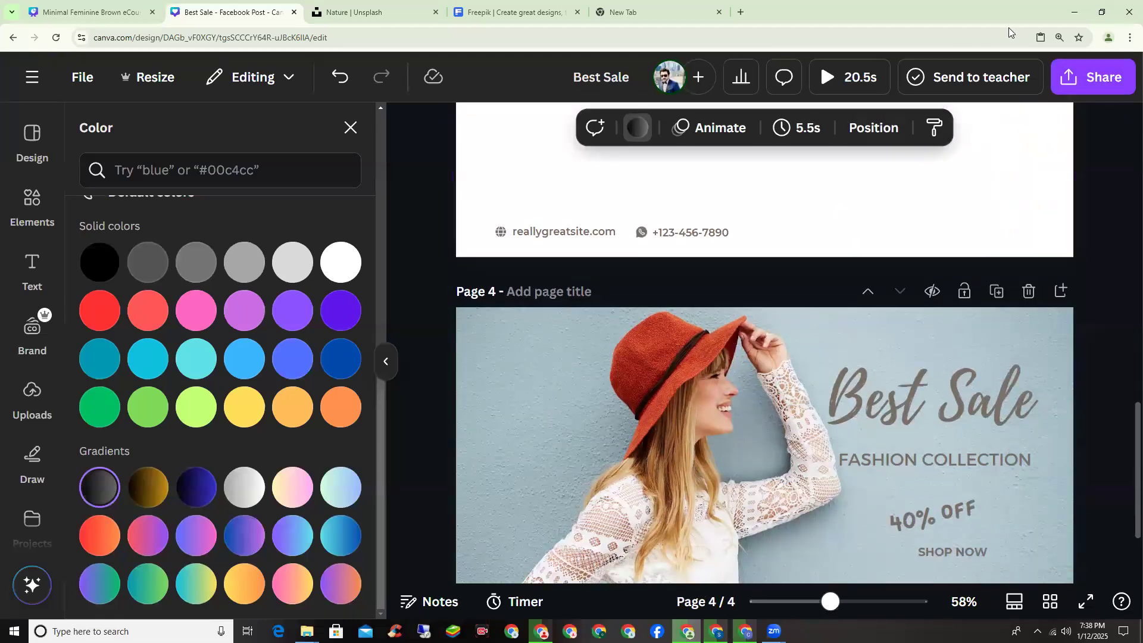